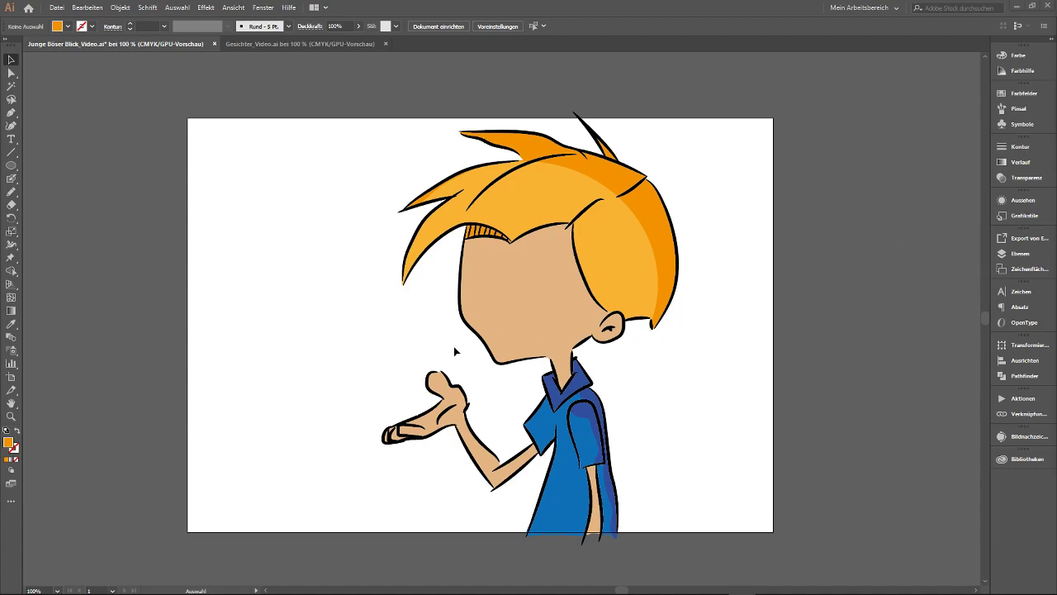
Open the Ebenen (Layers) flyout listing the boy drawing's layers.
click(1015, 253)
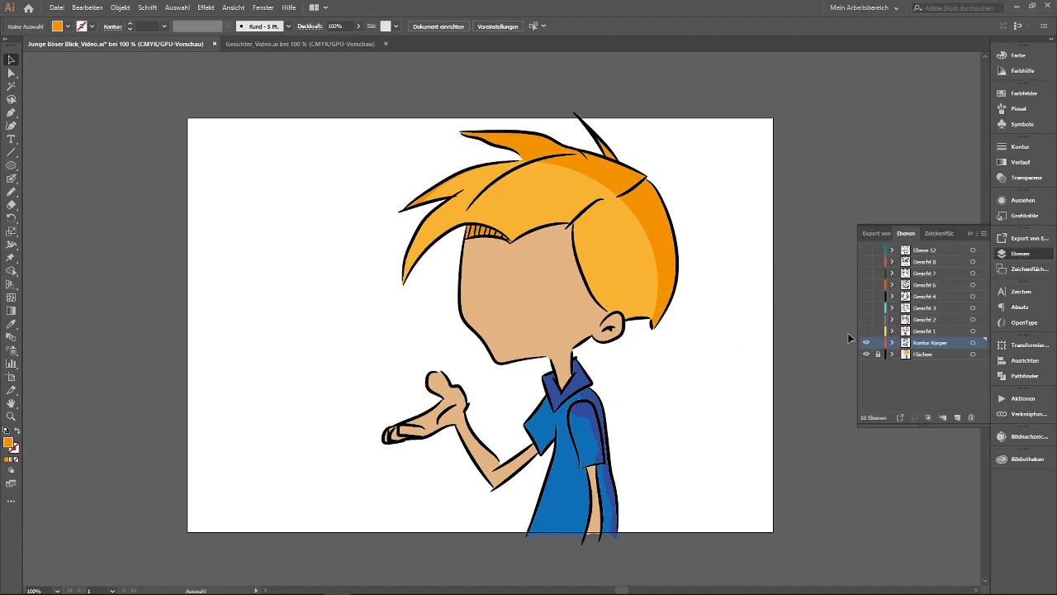
click(970, 235)
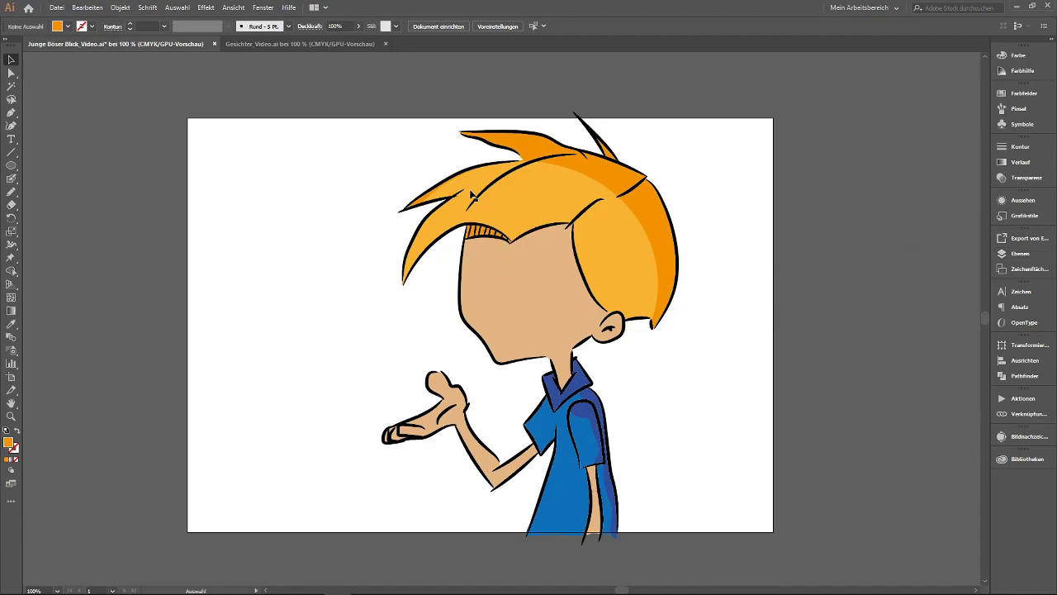
click(1016, 254)
Preview faces Gesicht 1 through Gesicht 4 on the boy, hiding each again.
click(867, 332)
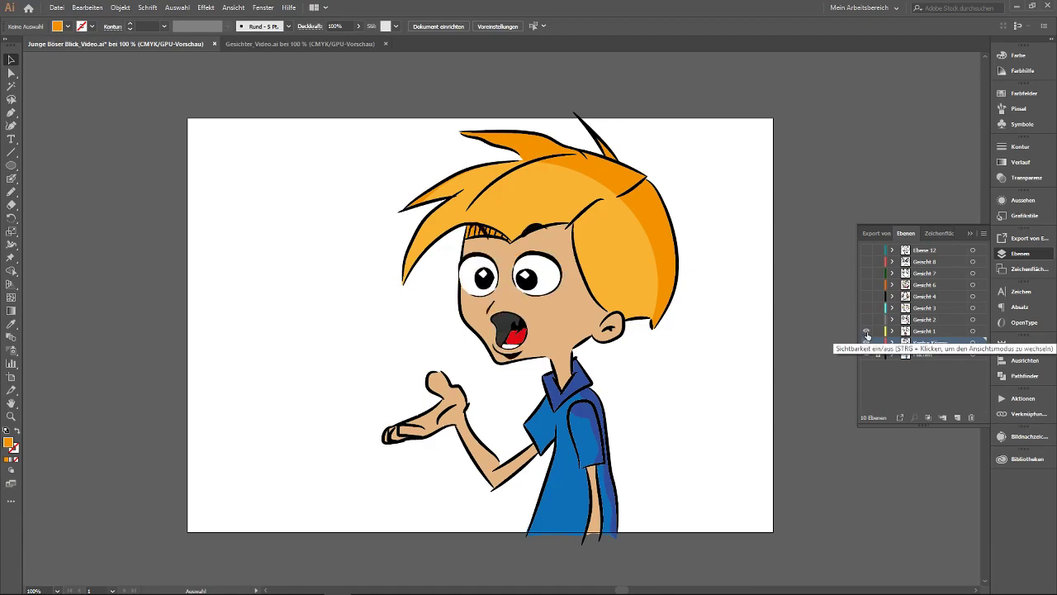
click(866, 331)
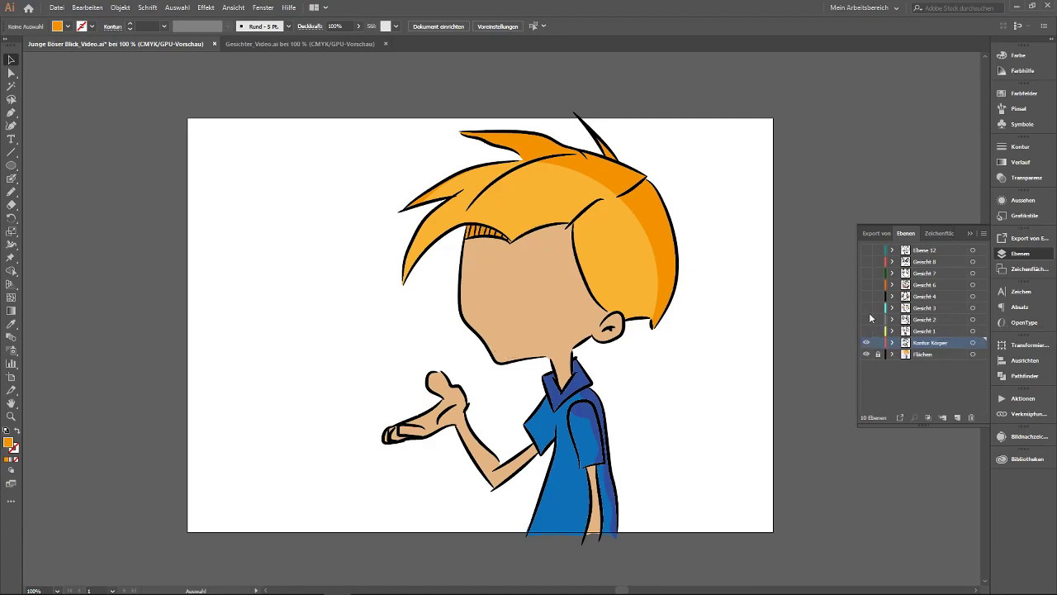
click(866, 320)
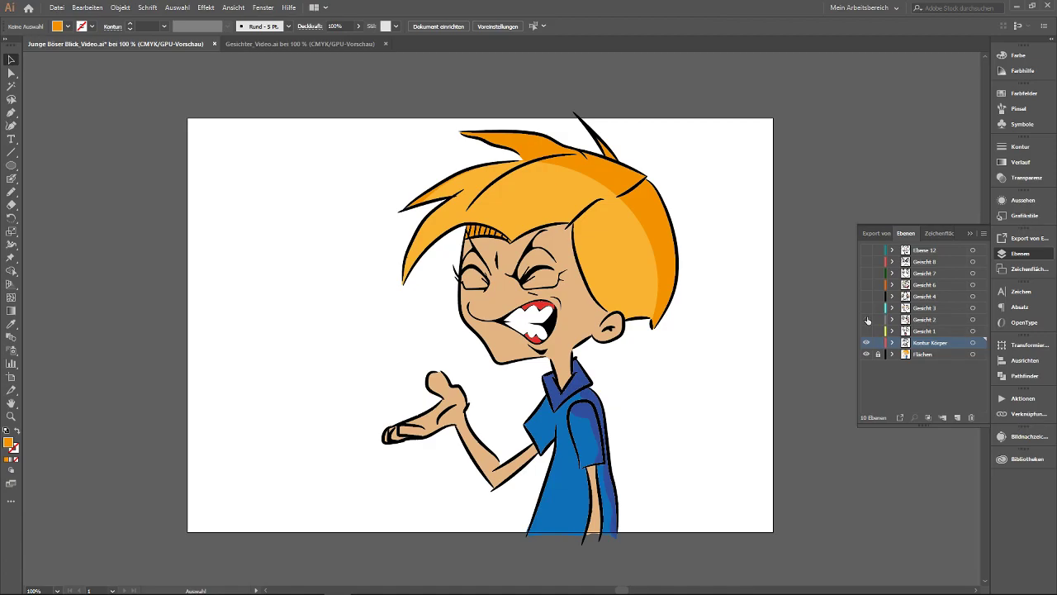
click(866, 320)
click(866, 308)
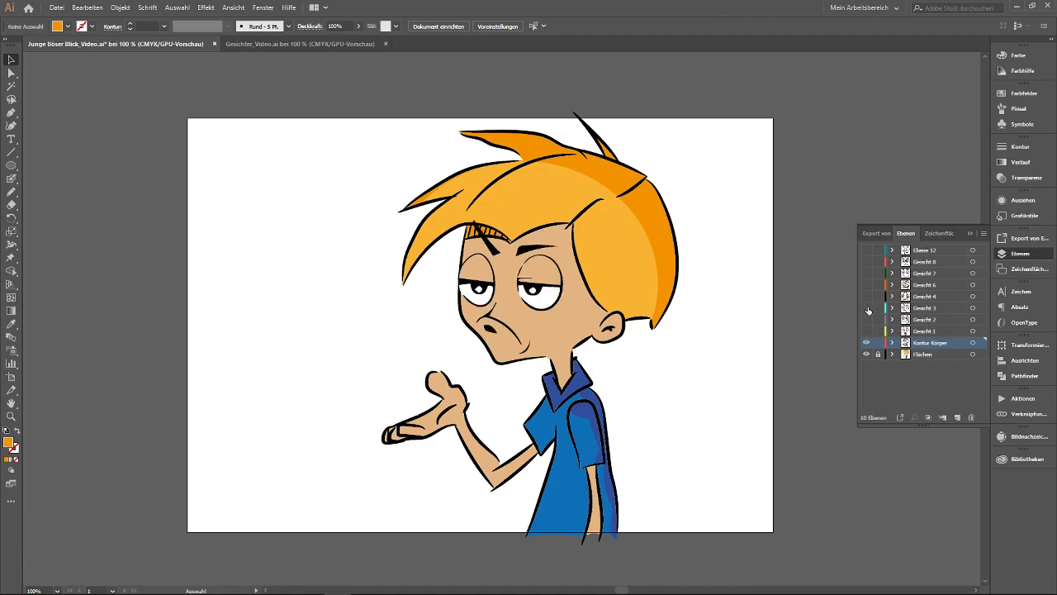
click(866, 308)
click(866, 297)
click(866, 296)
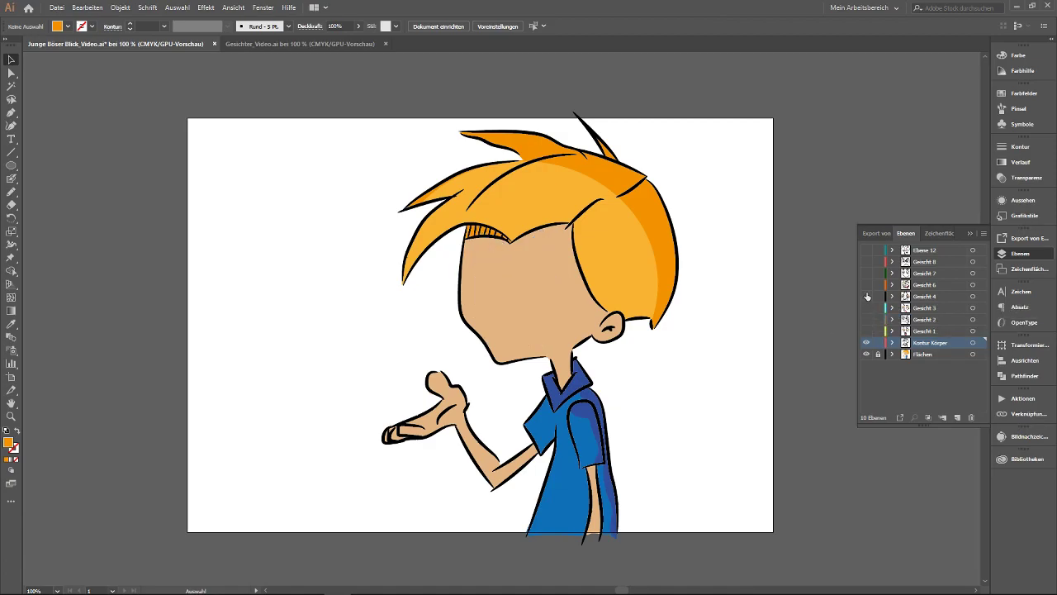
Preview the Gesicht 6, Gesicht 7, Gesicht 8 and Ebene 12 faces, hiding each afterwards.
click(866, 285)
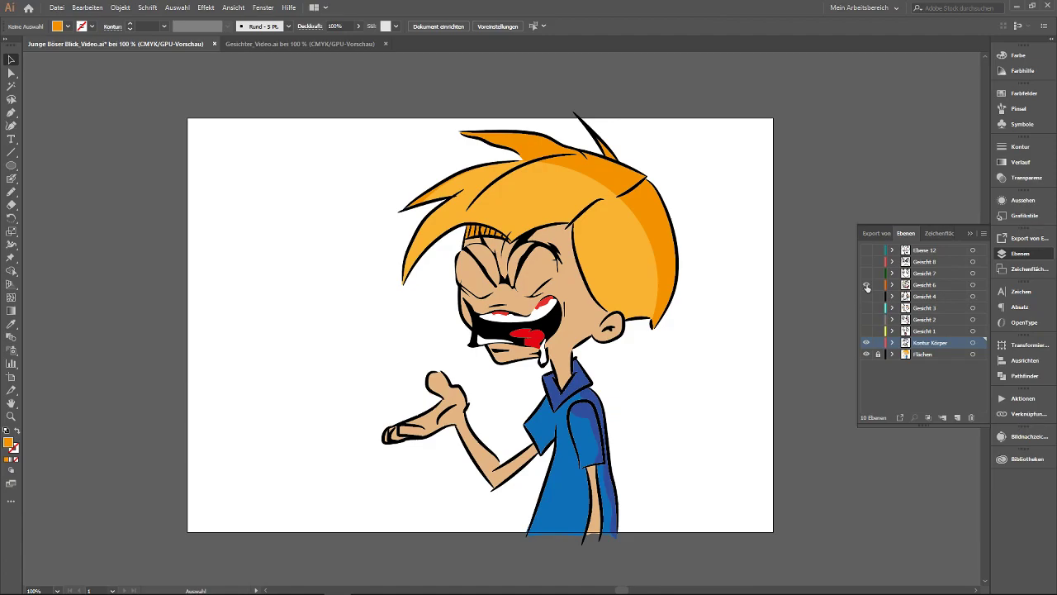
click(866, 285)
click(866, 273)
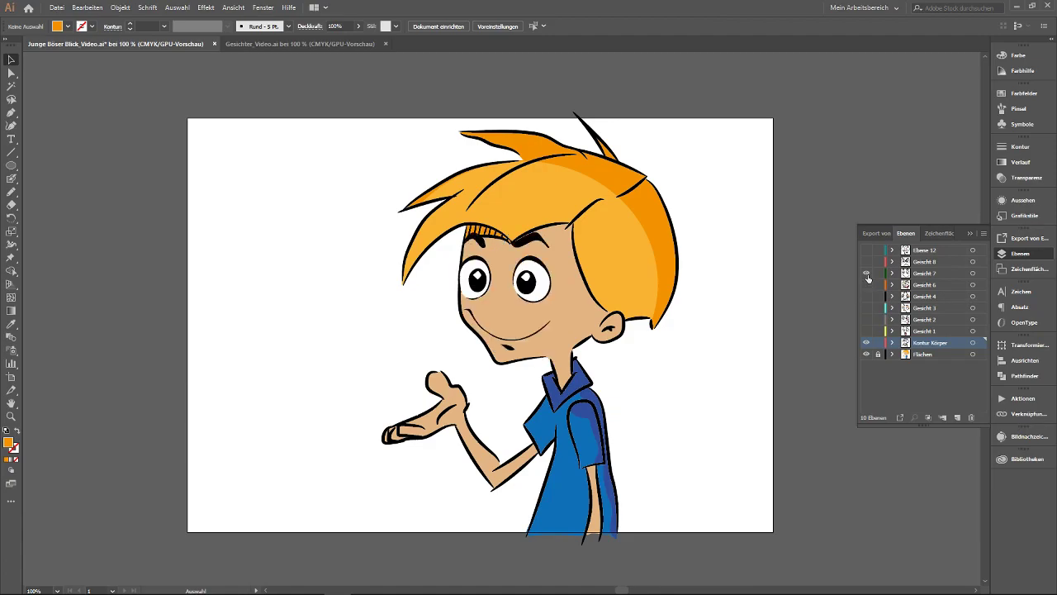
click(867, 274)
click(866, 262)
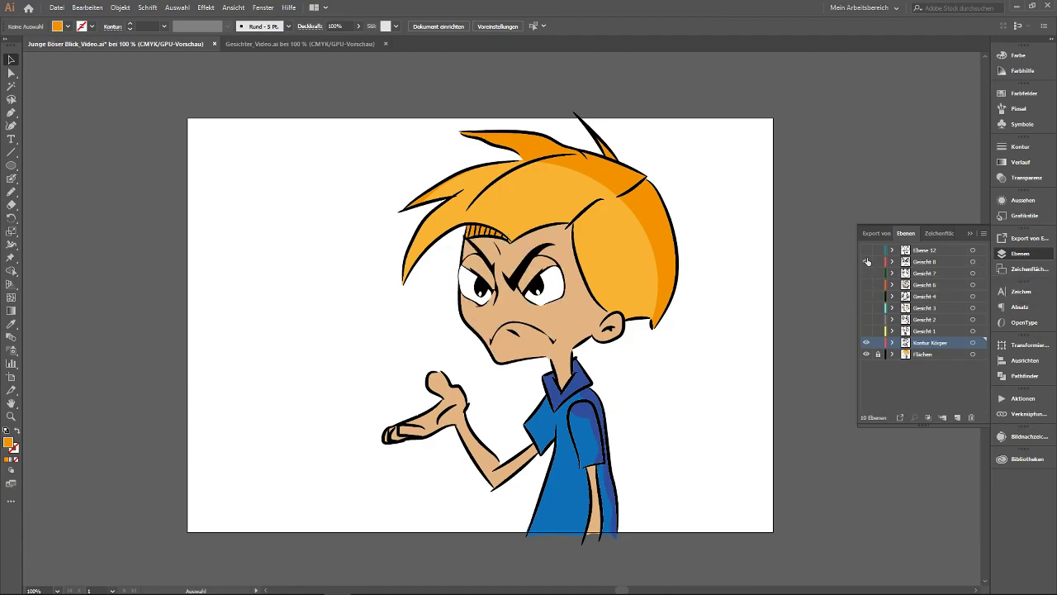
click(866, 262)
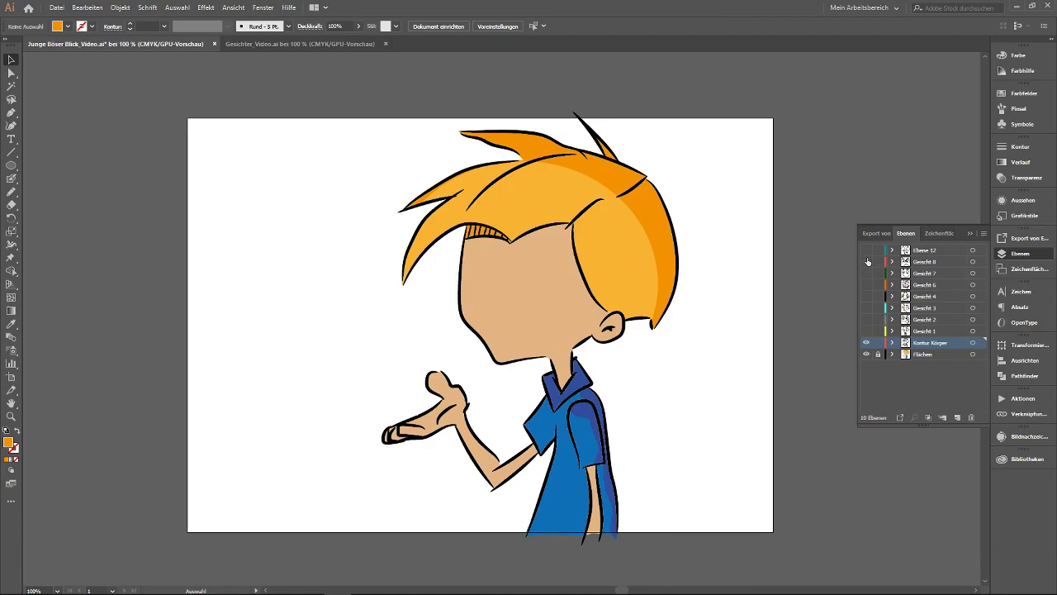
click(867, 250)
click(865, 251)
Retry Gesicht 8 and Gesicht 6, leave Gesicht 2 visible, and switch to Gesichter_Video.ai.
click(867, 262)
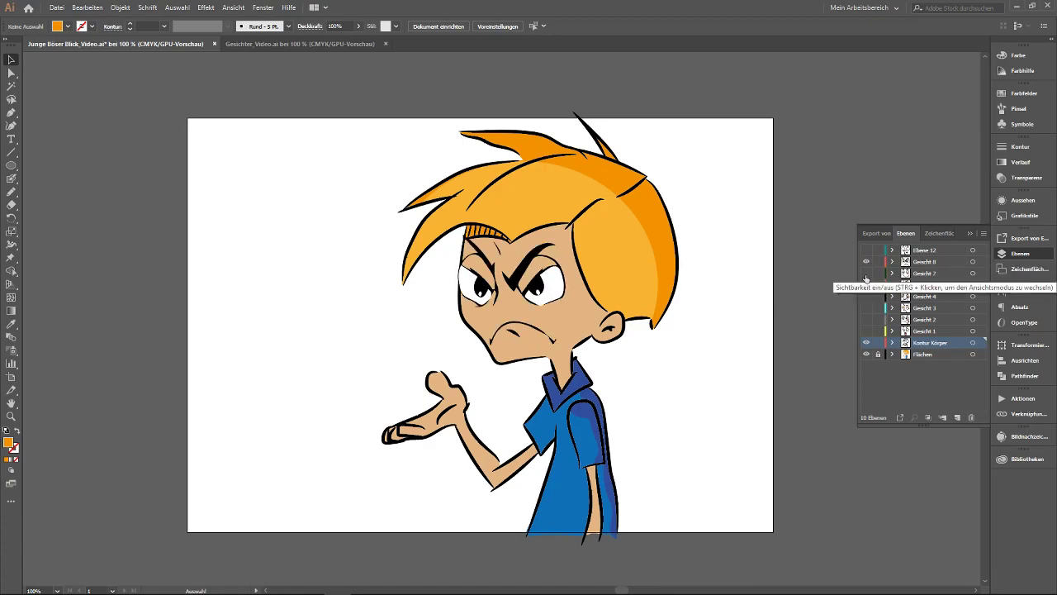
click(866, 332)
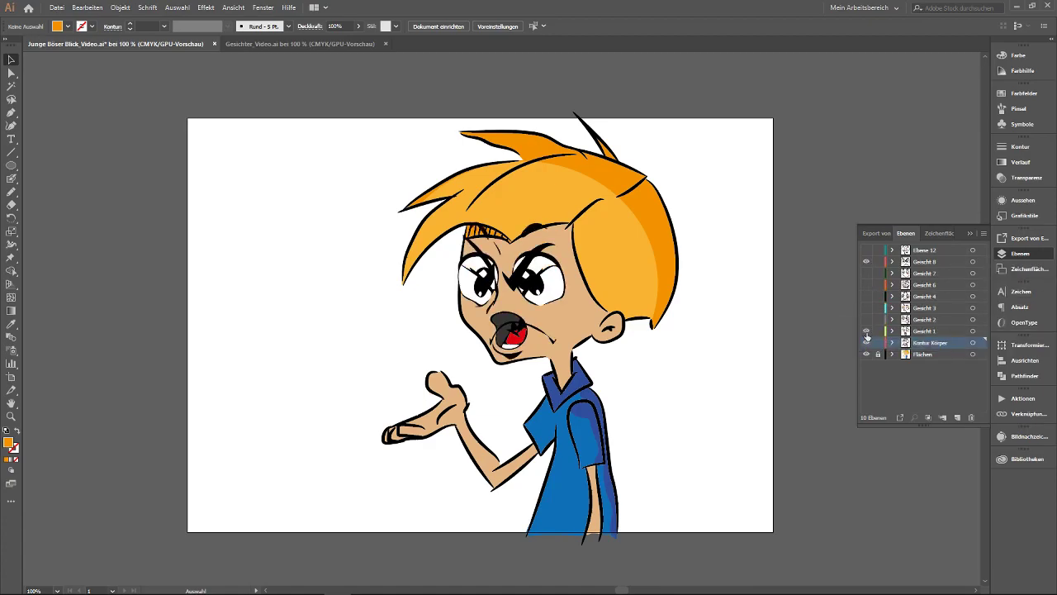
click(866, 333)
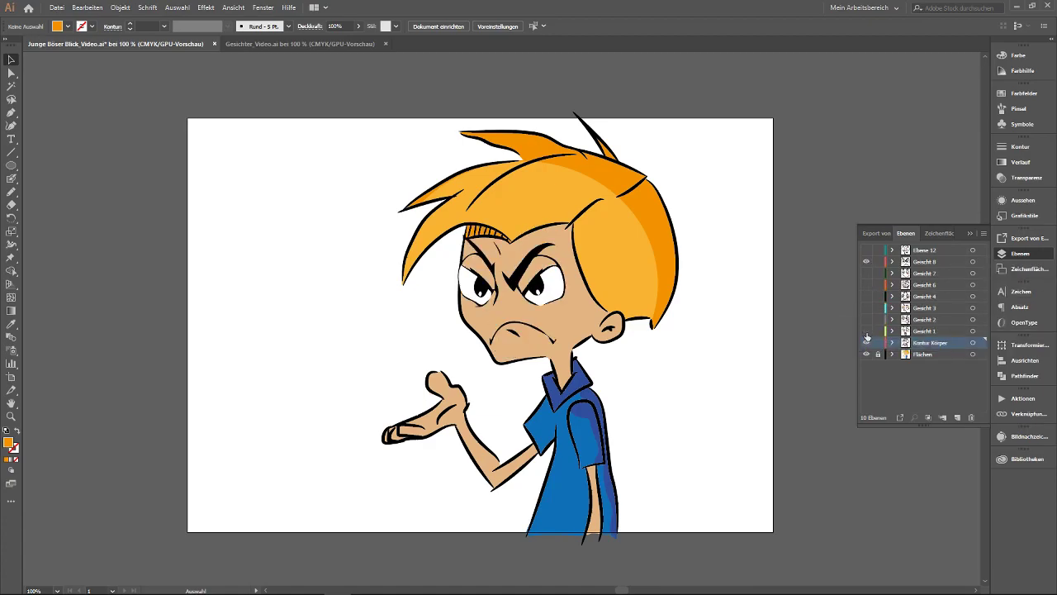
click(866, 262)
click(865, 261)
click(866, 262)
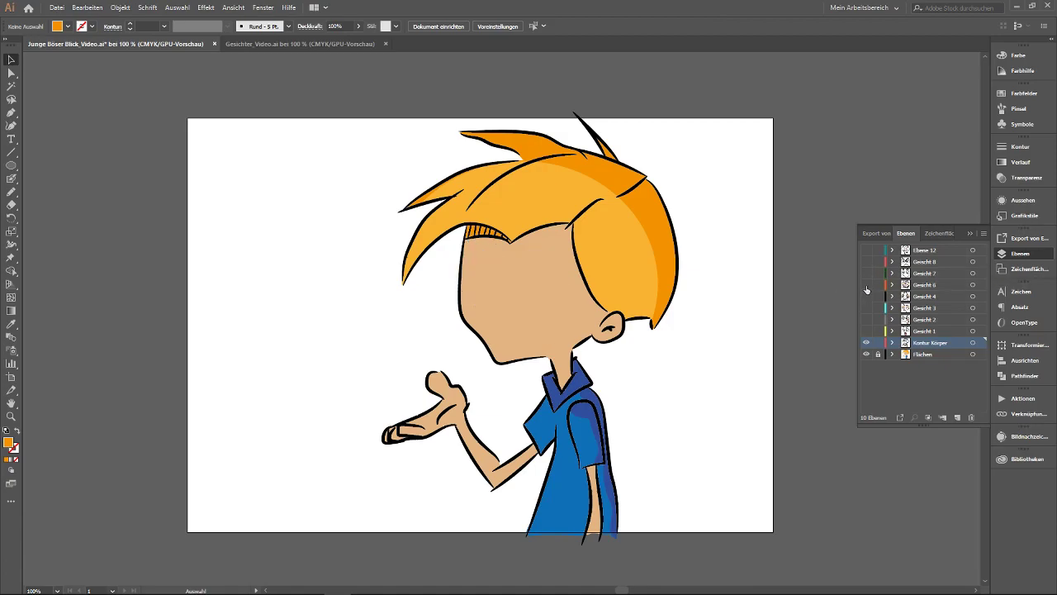
click(866, 285)
click(867, 285)
click(866, 320)
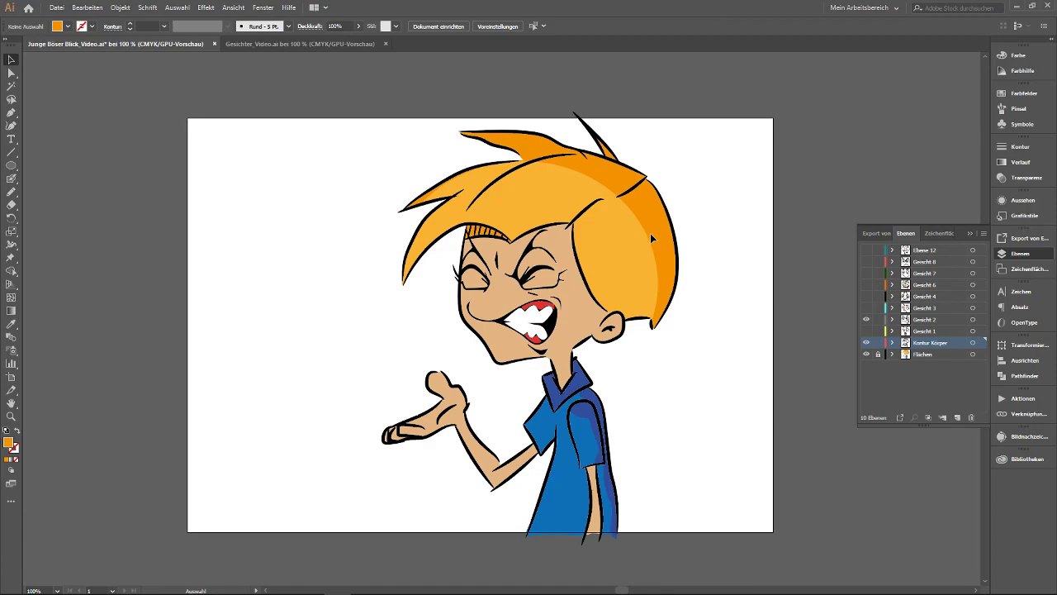
click(290, 43)
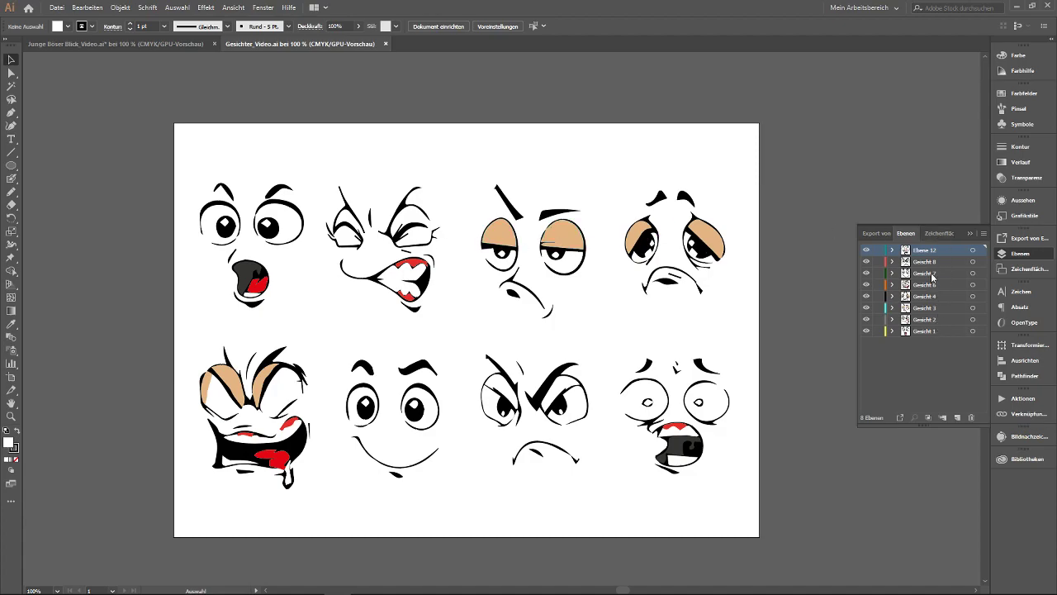
drag(154, 165, 305, 308)
click(703, 164)
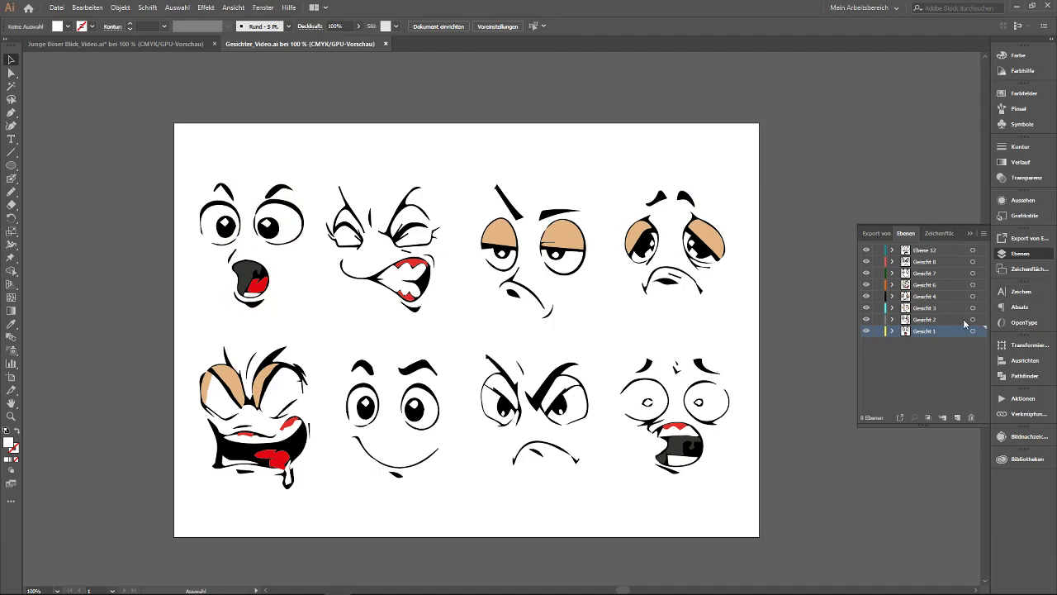
click(973, 320)
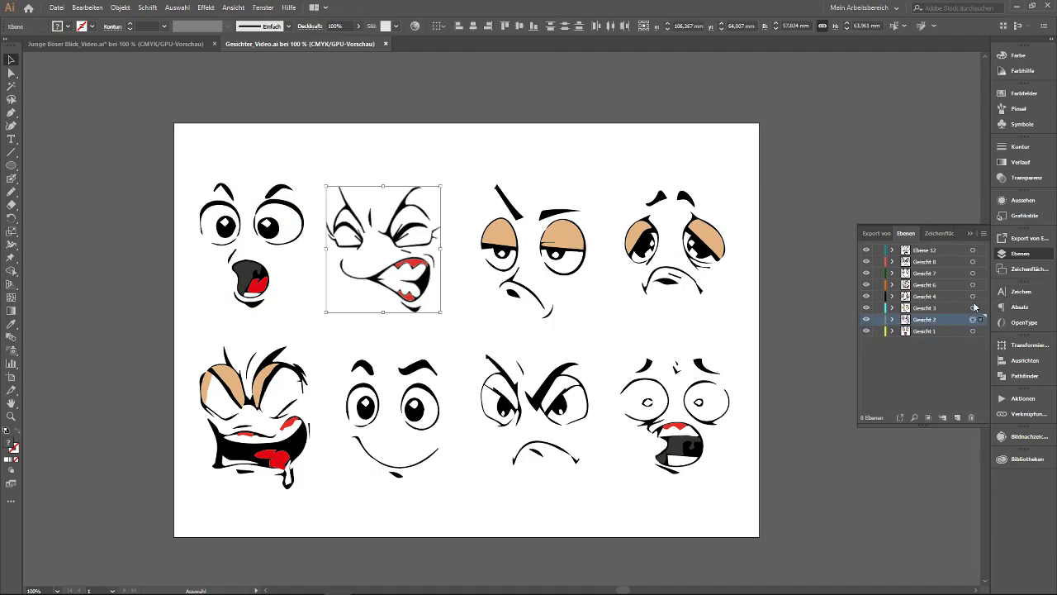
click(973, 307)
click(973, 296)
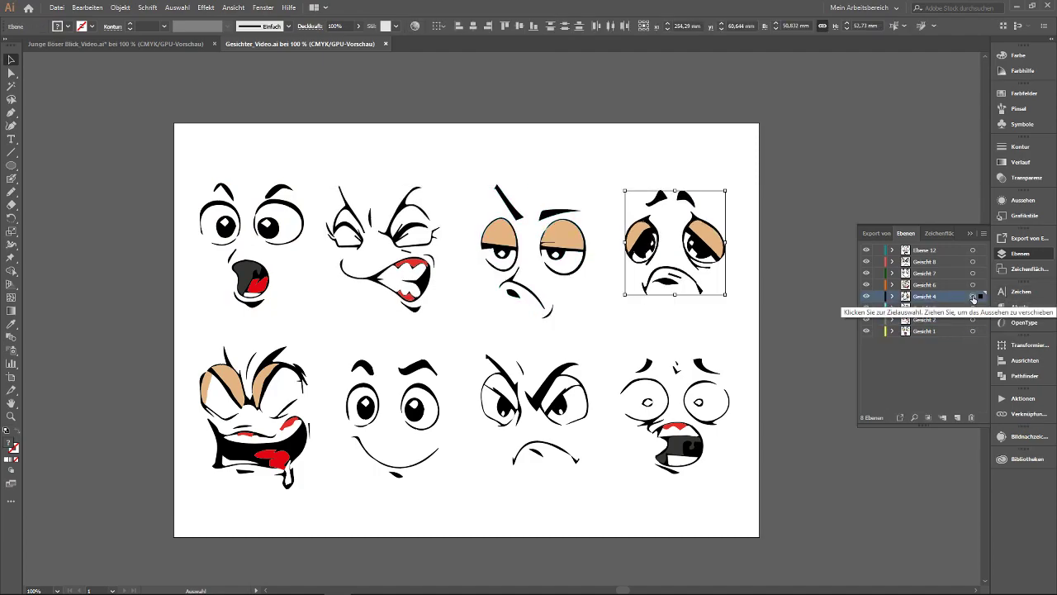
click(972, 284)
click(973, 273)
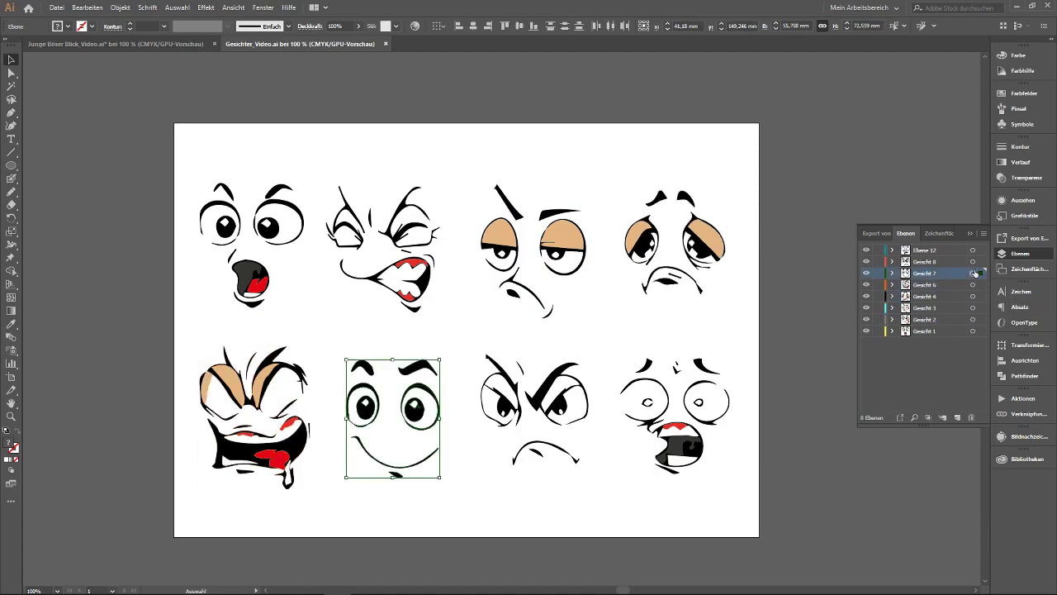
click(972, 261)
click(973, 250)
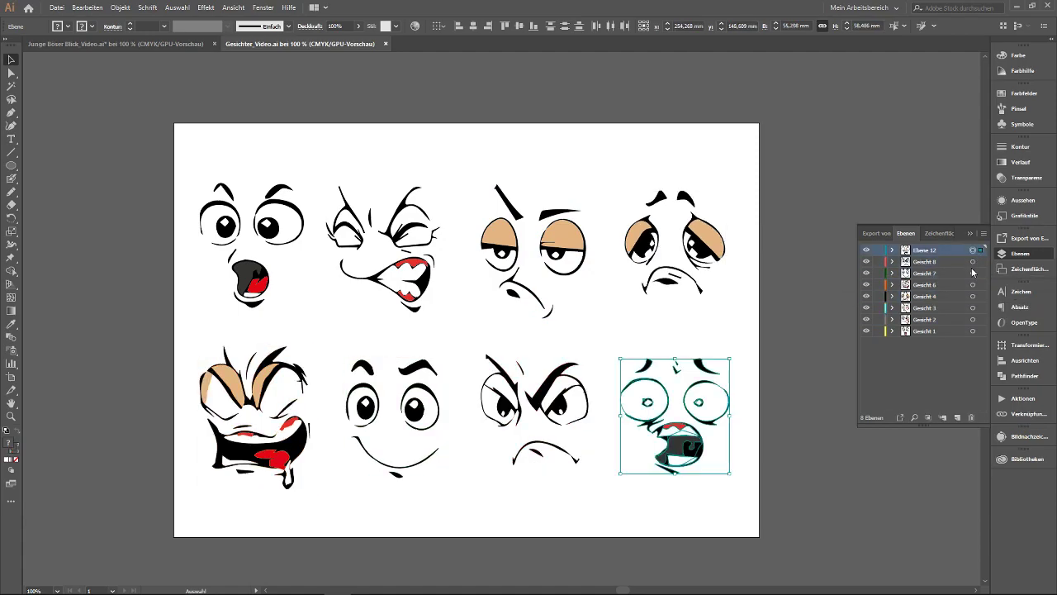
click(973, 331)
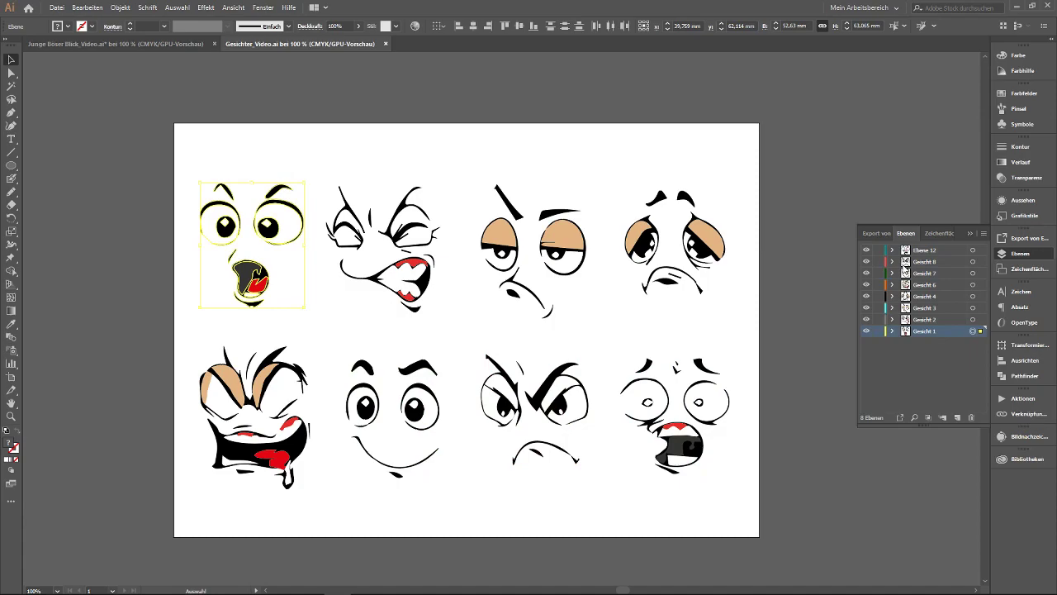
click(973, 249)
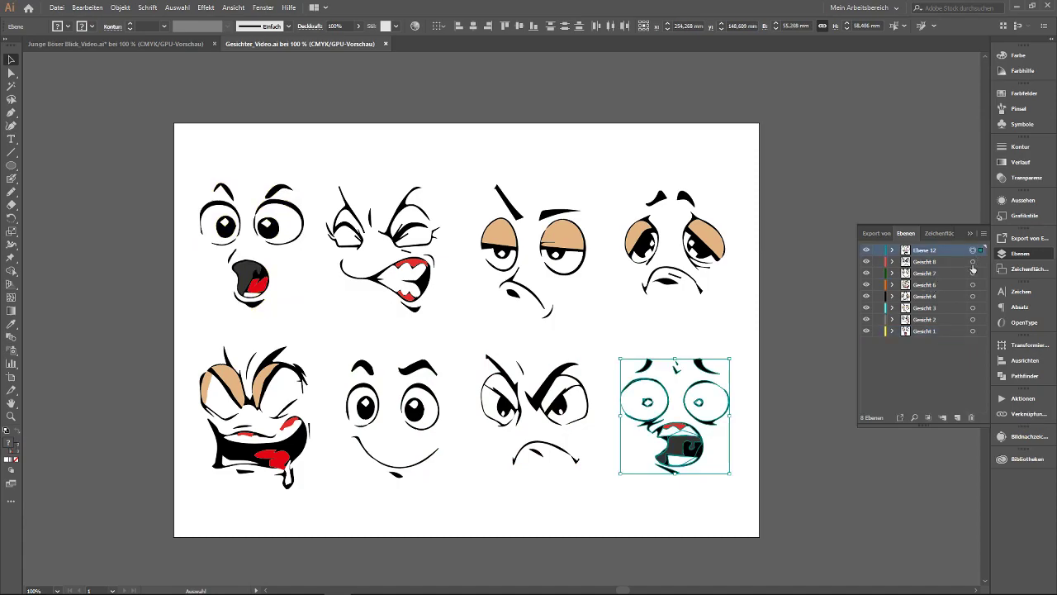
click(973, 261)
click(947, 364)
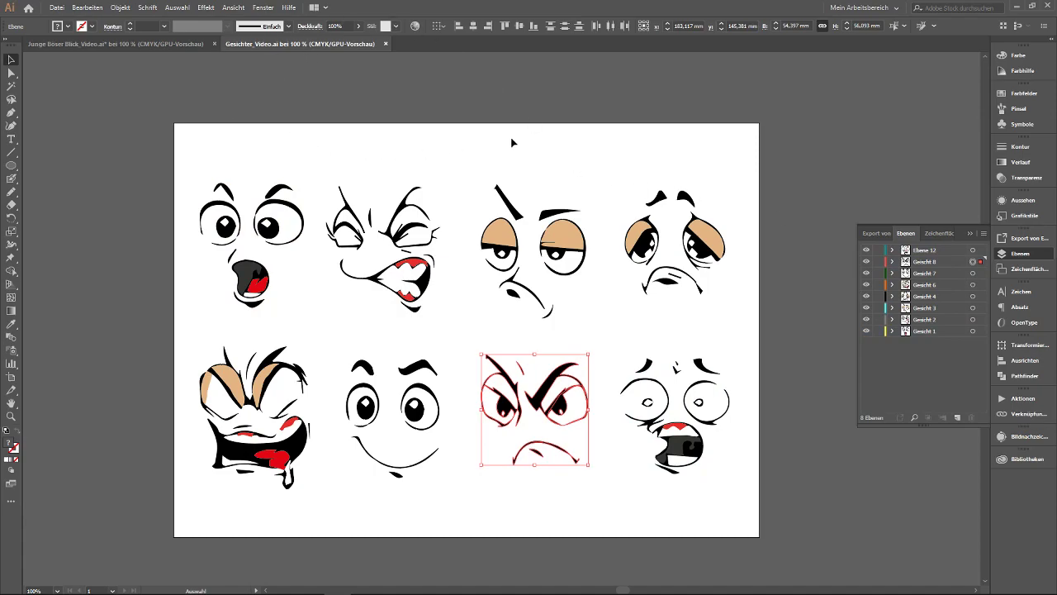
click(587, 168)
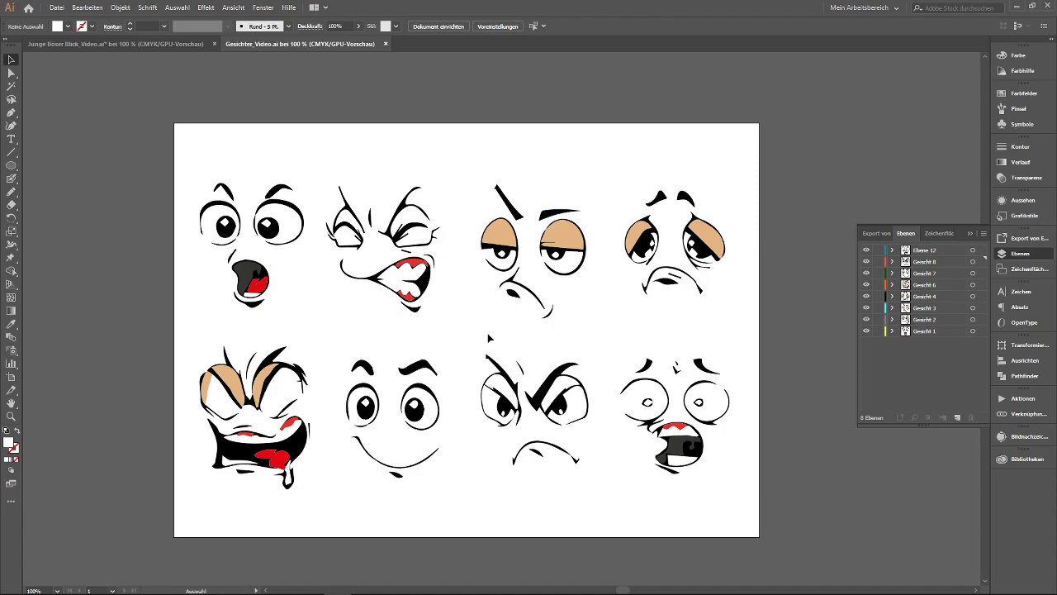
Create a blank document, discard Unbenannt-1 without saving, and select the third face's eyelid.
key(ctrl+alt+n)
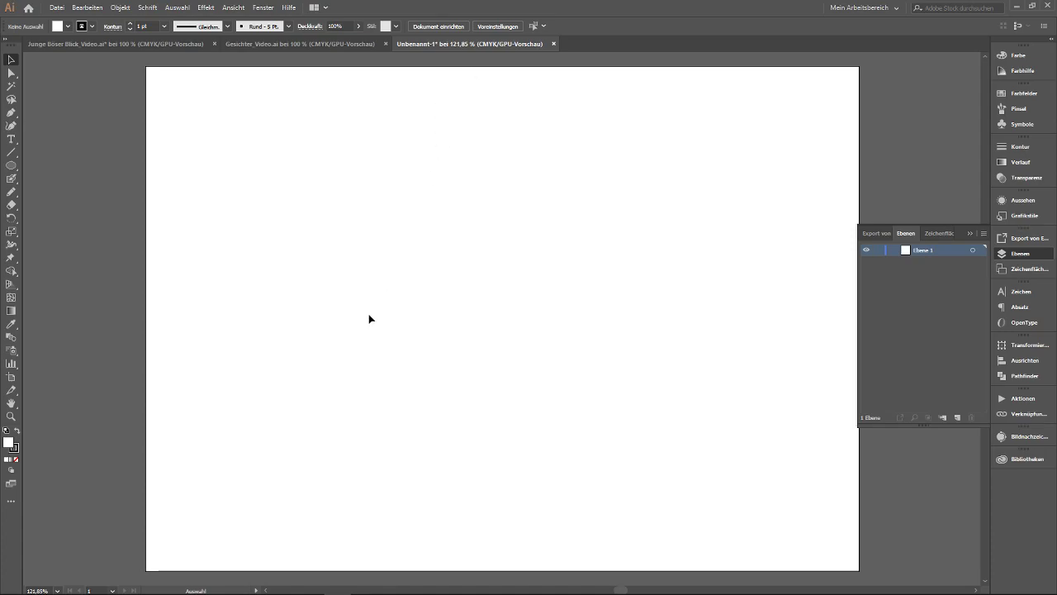
click(344, 43)
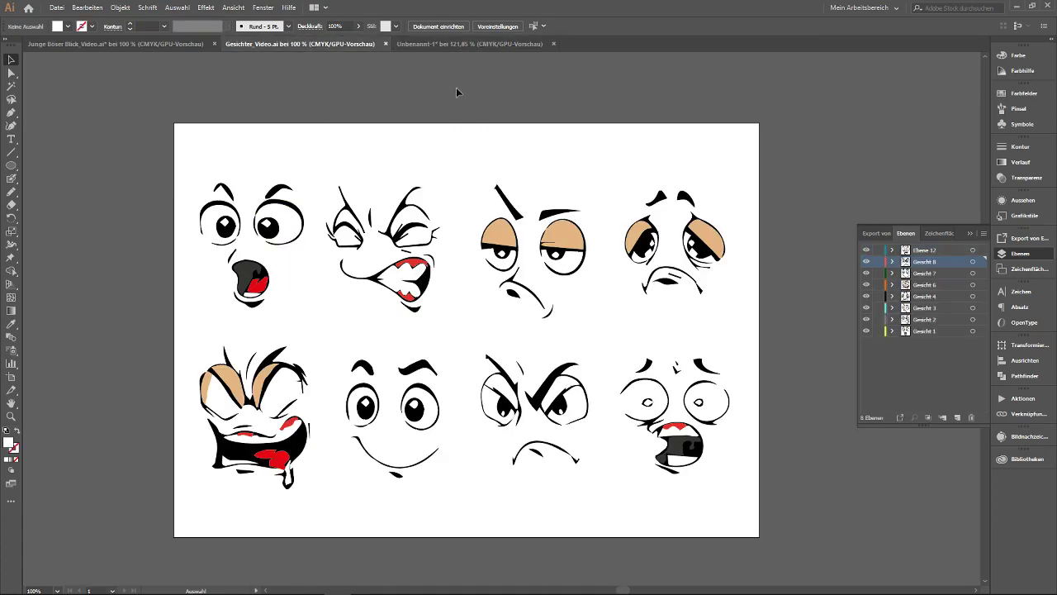
click(437, 46)
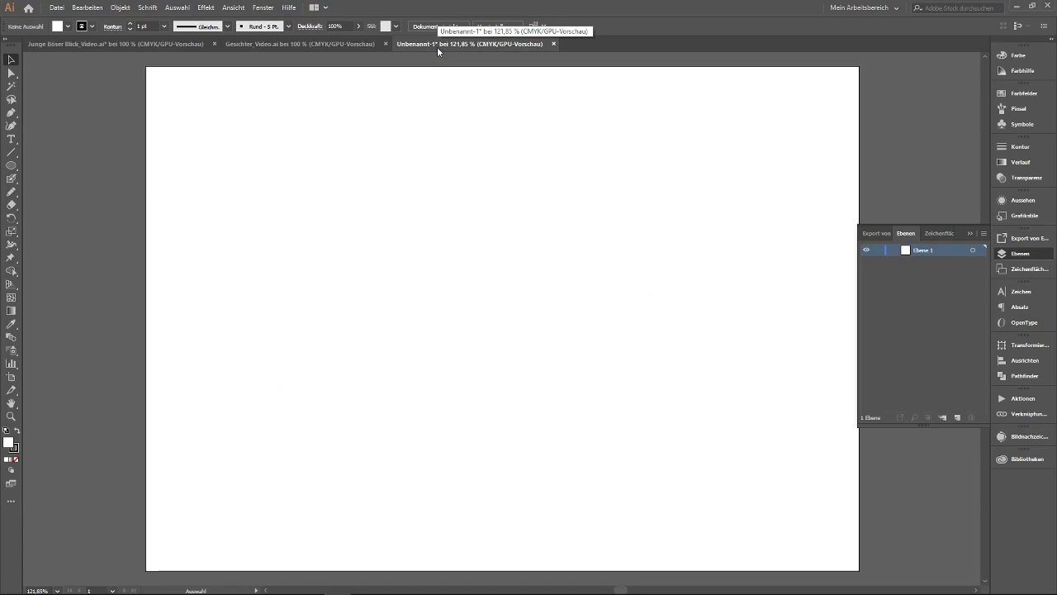
click(552, 44)
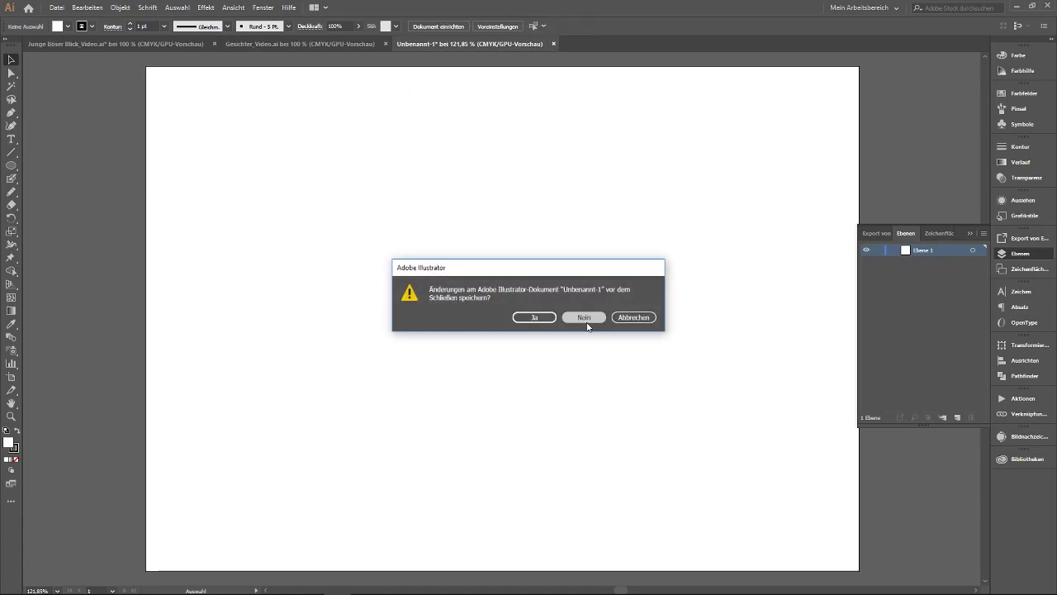
click(585, 321)
click(561, 235)
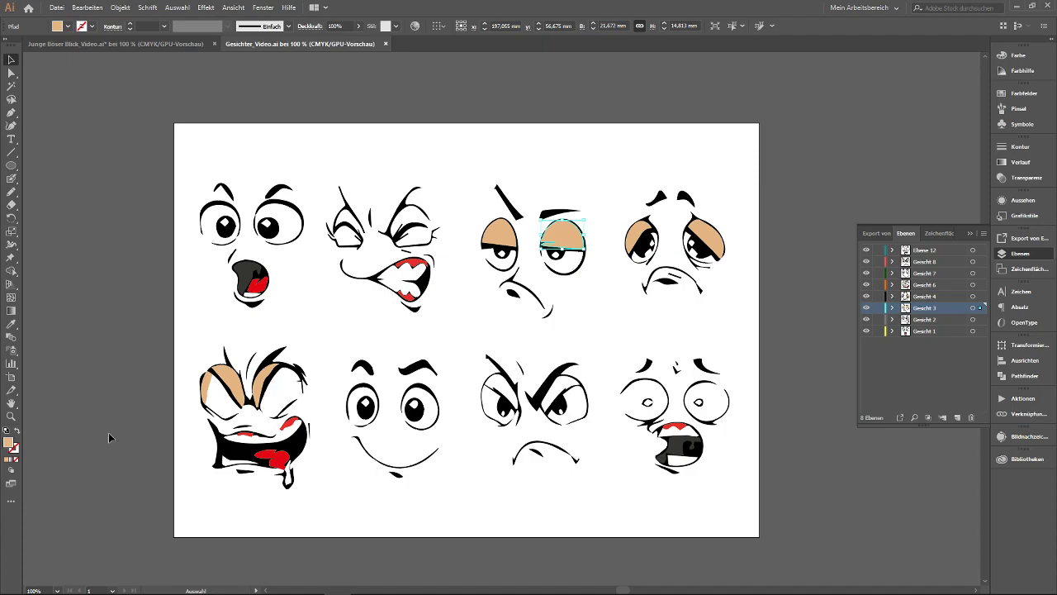
Show the Aktionen panel with Ai-Mediengestaltung and its Spielwiese action expanded.
click(1021, 398)
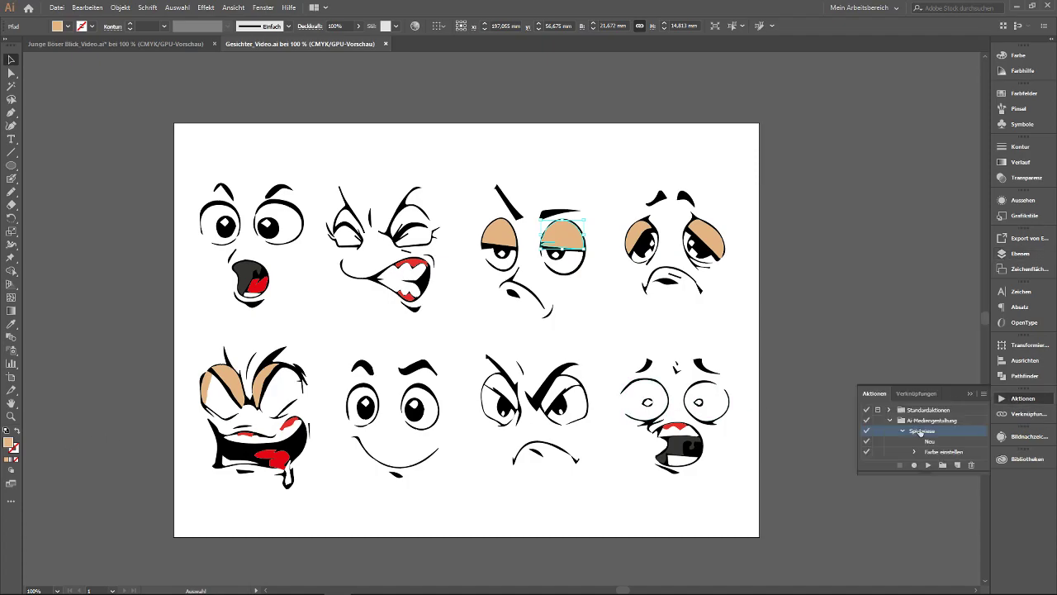
click(902, 431)
click(889, 420)
click(888, 419)
click(901, 431)
Run the Neu step, check its 297 × 210 mm settings, and cancel.
click(930, 442)
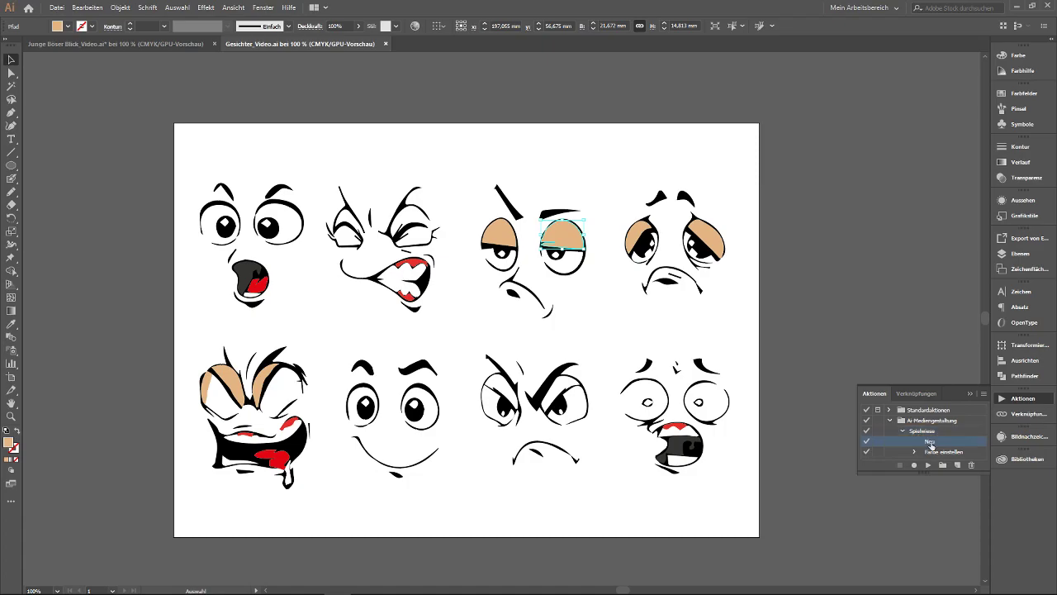
double_click(930, 442)
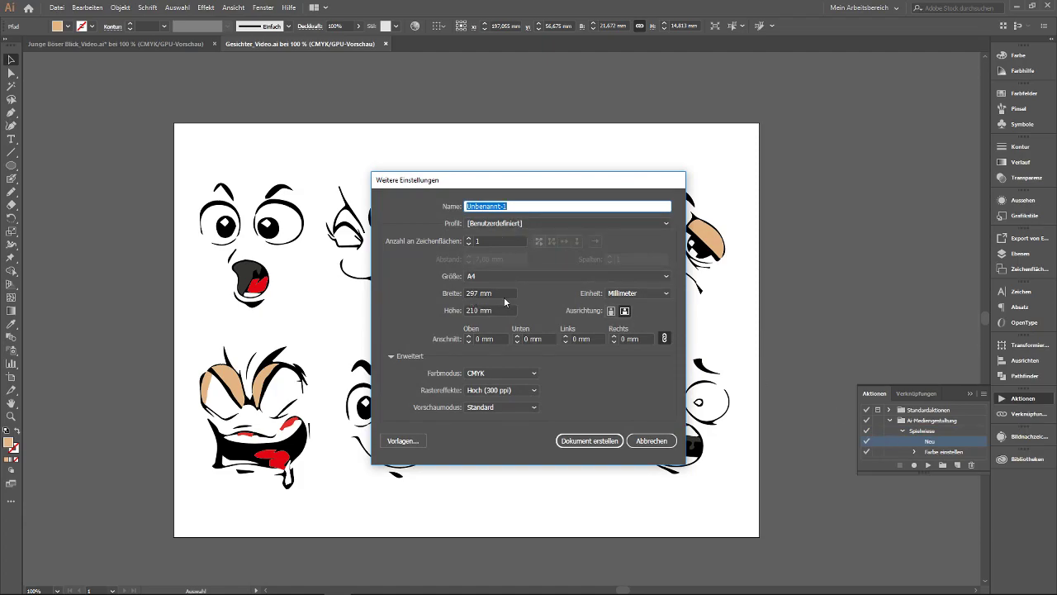
click(491, 294)
click(498, 310)
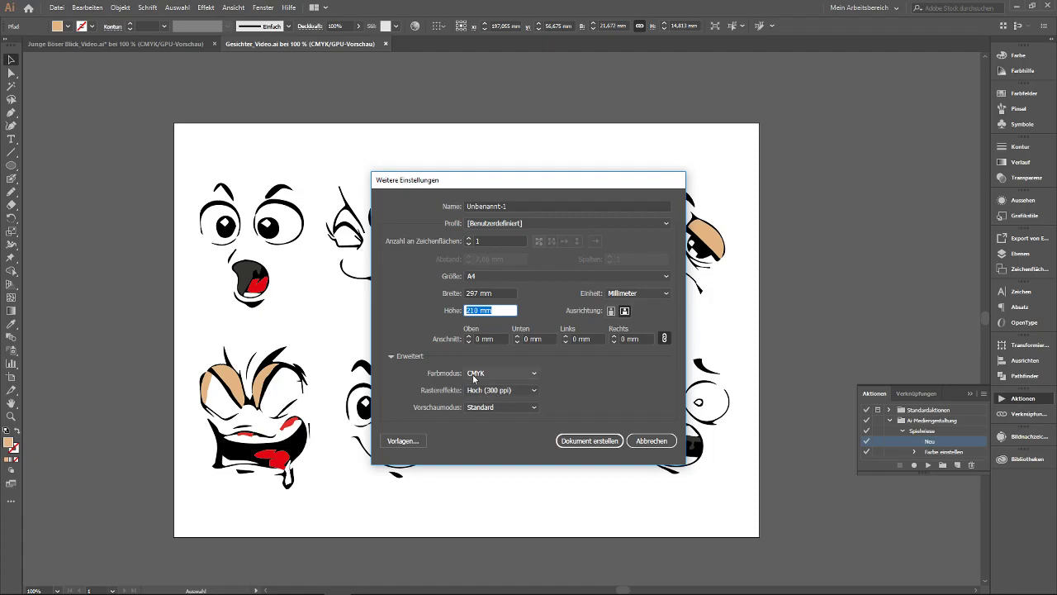
click(651, 441)
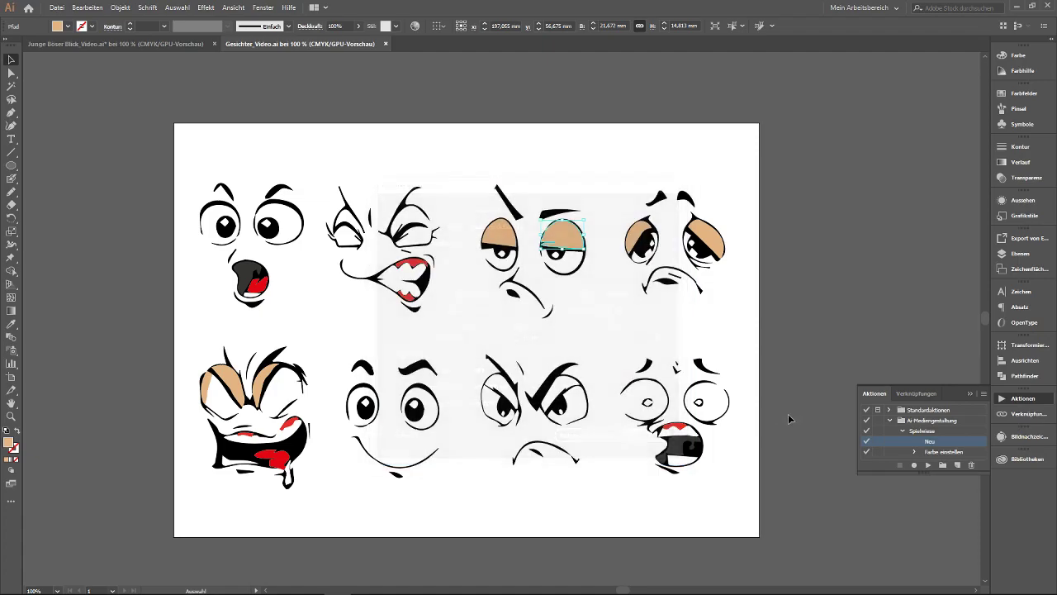
Run the Farbe einstellen step on the eyelid, then rerun and cancel the Neu step.
click(915, 454)
click(952, 455)
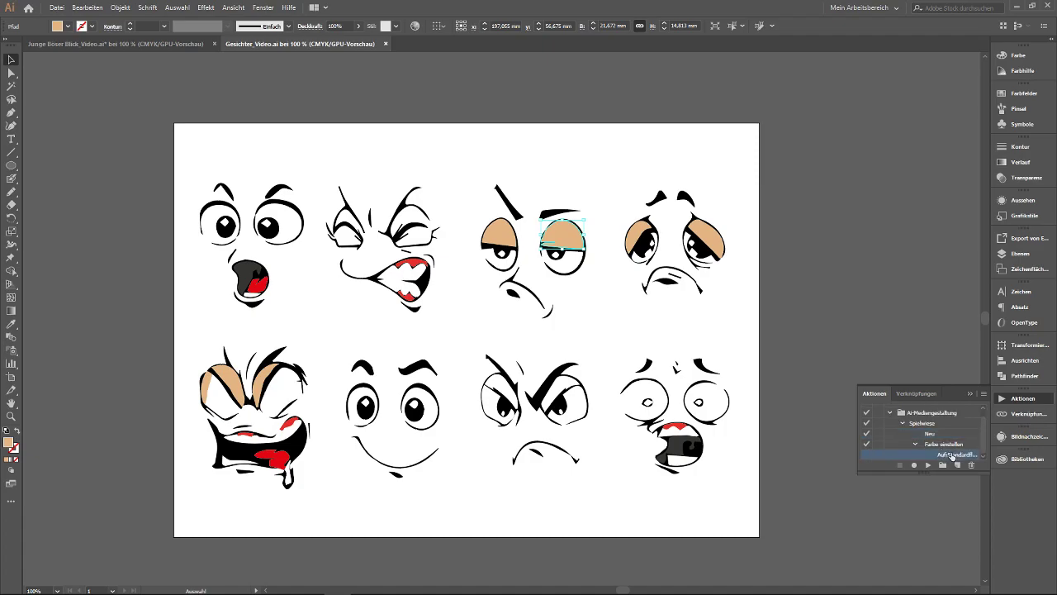
double_click(952, 455)
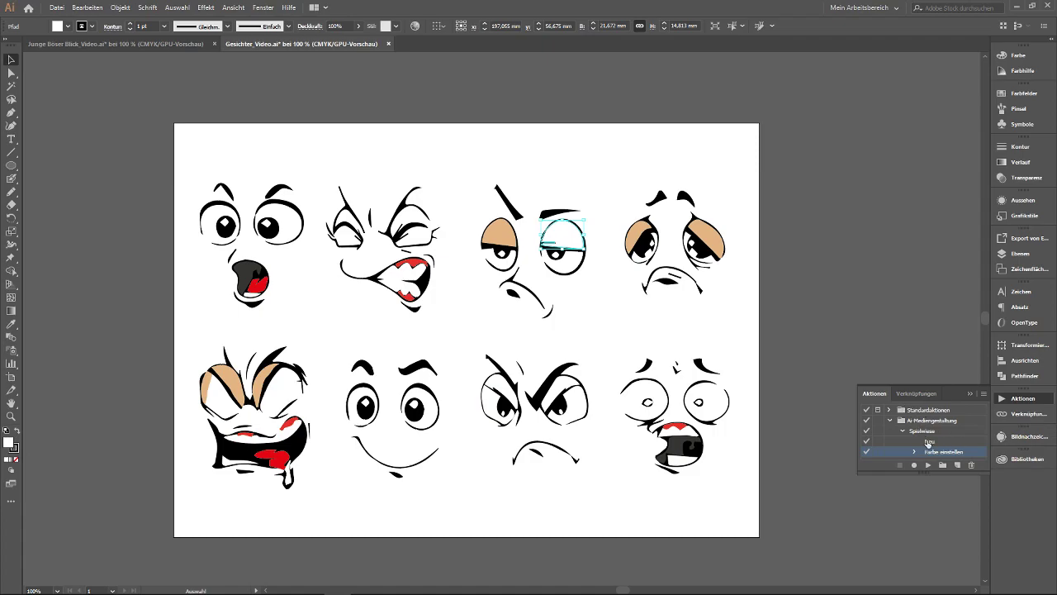
double_click(929, 443)
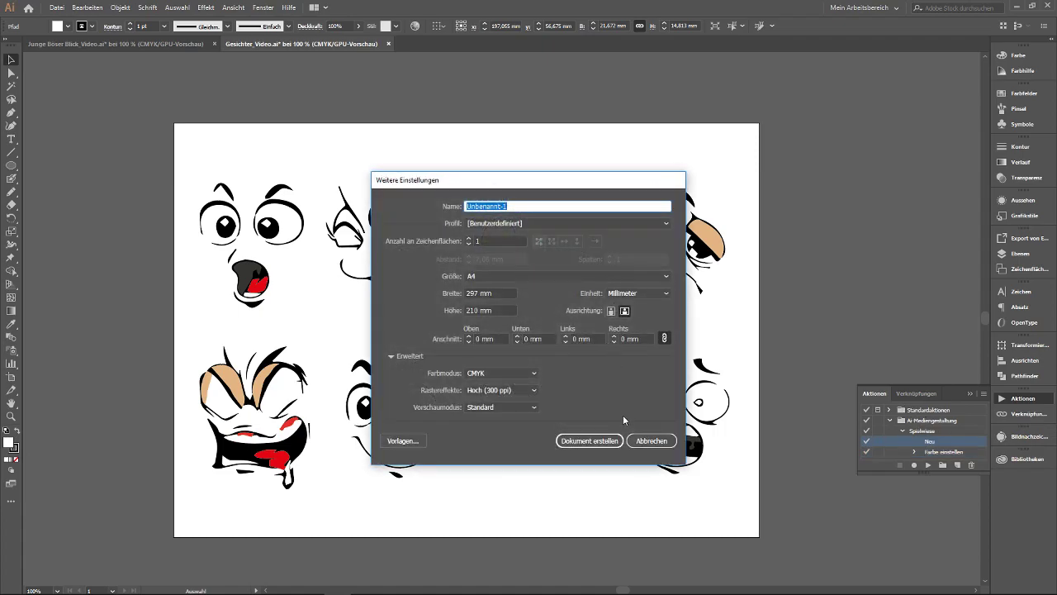
click(652, 440)
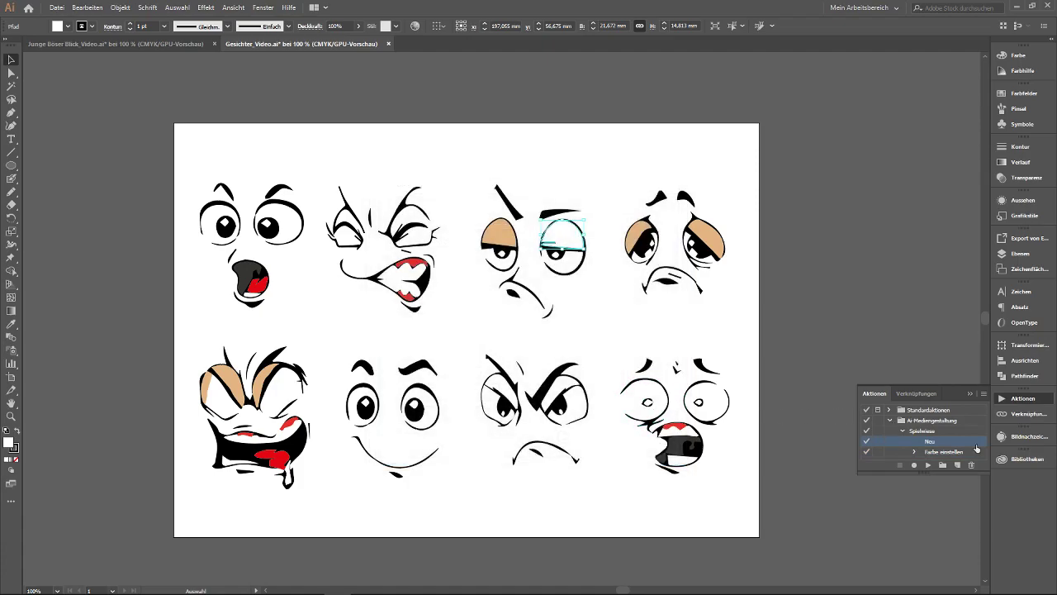
Select the Ai-Mediengestaltung set and re-expand Spielwiese down to its Farbe einstellen step.
click(904, 430)
click(890, 420)
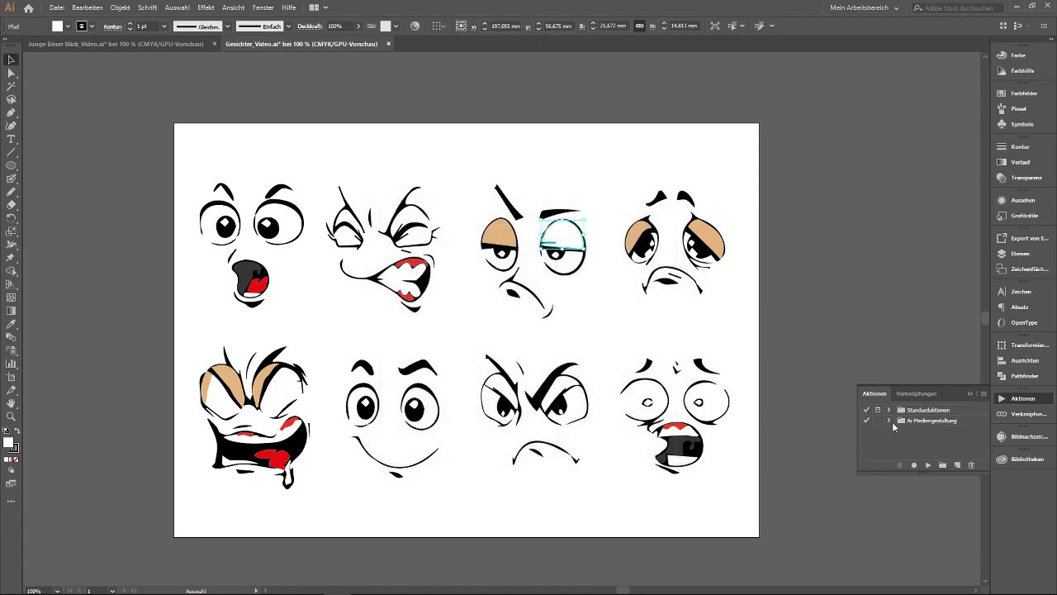
click(915, 422)
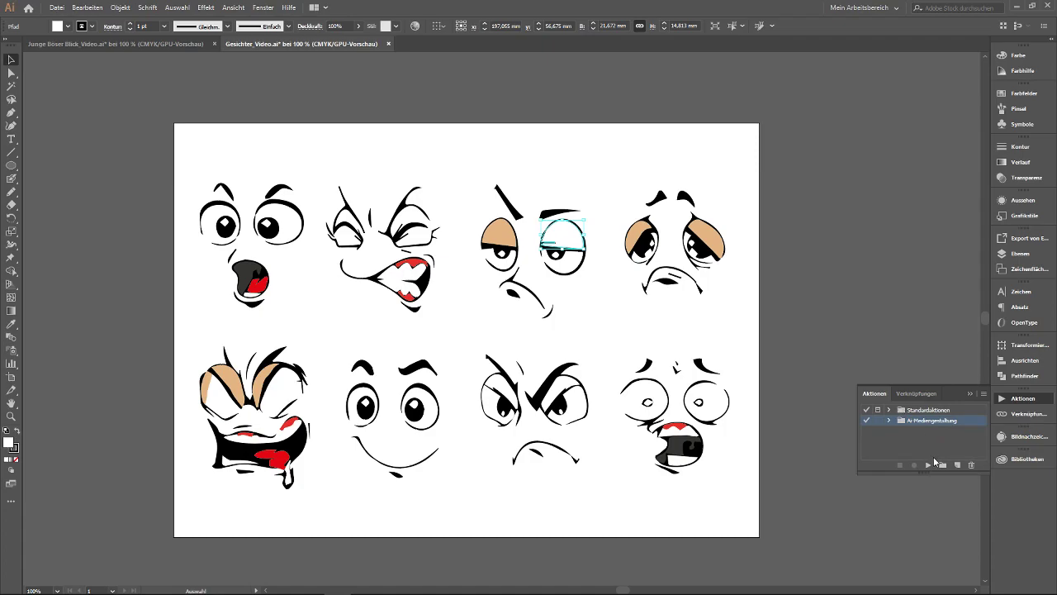
click(889, 420)
click(901, 430)
click(914, 452)
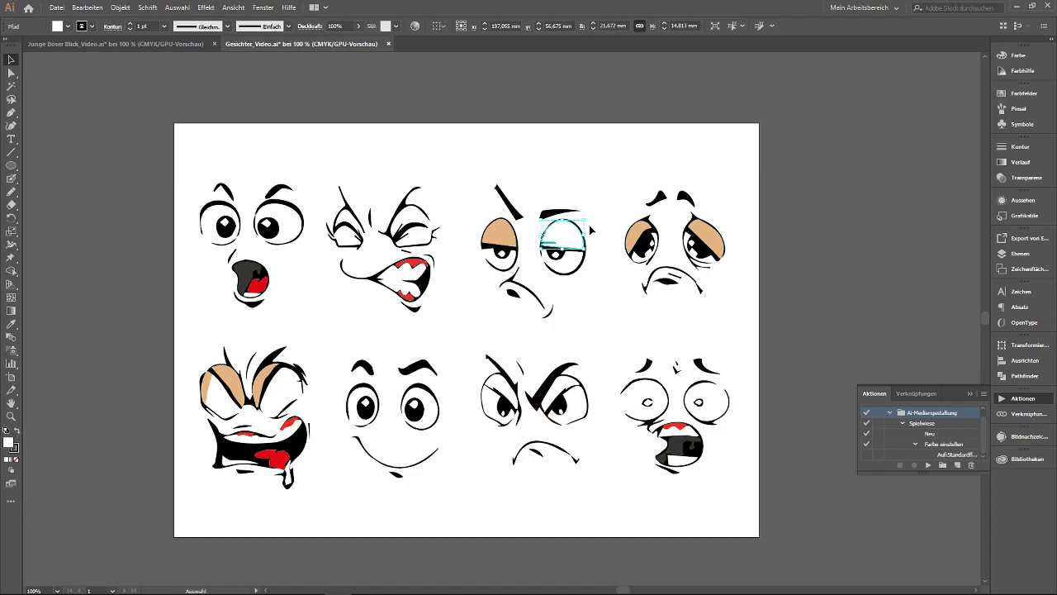
Undo the colour change to restore the tan eyelid, then play the Ai-Mediengestaltung set.
key(F2)
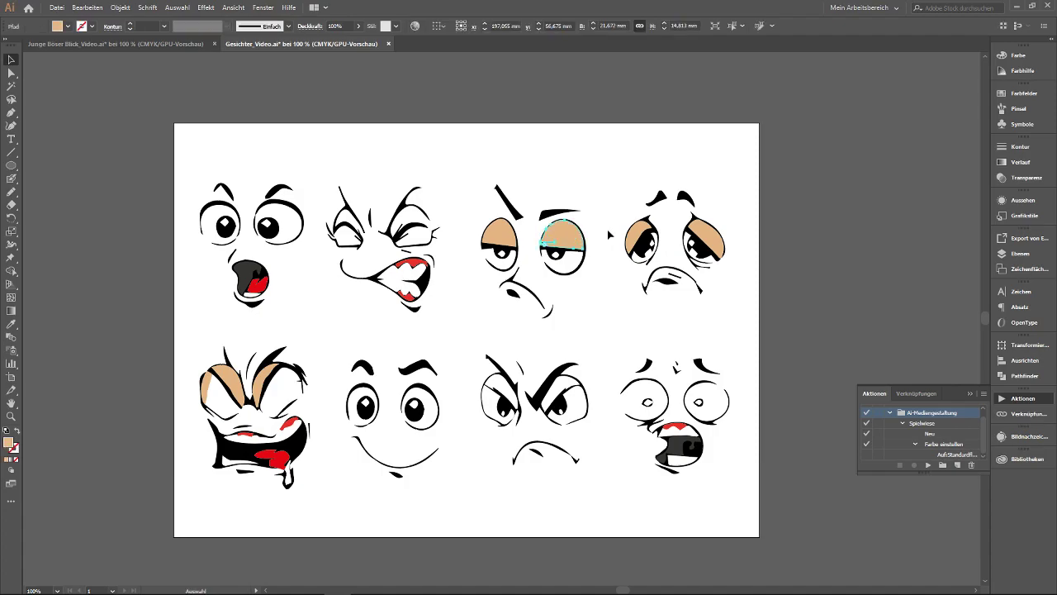
click(610, 236)
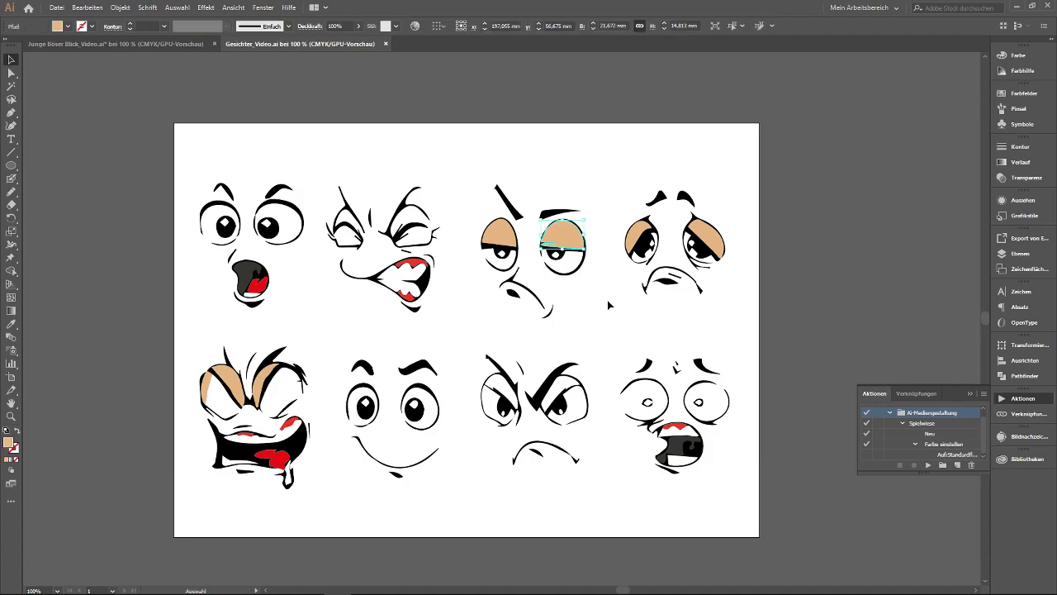
click(915, 445)
click(903, 430)
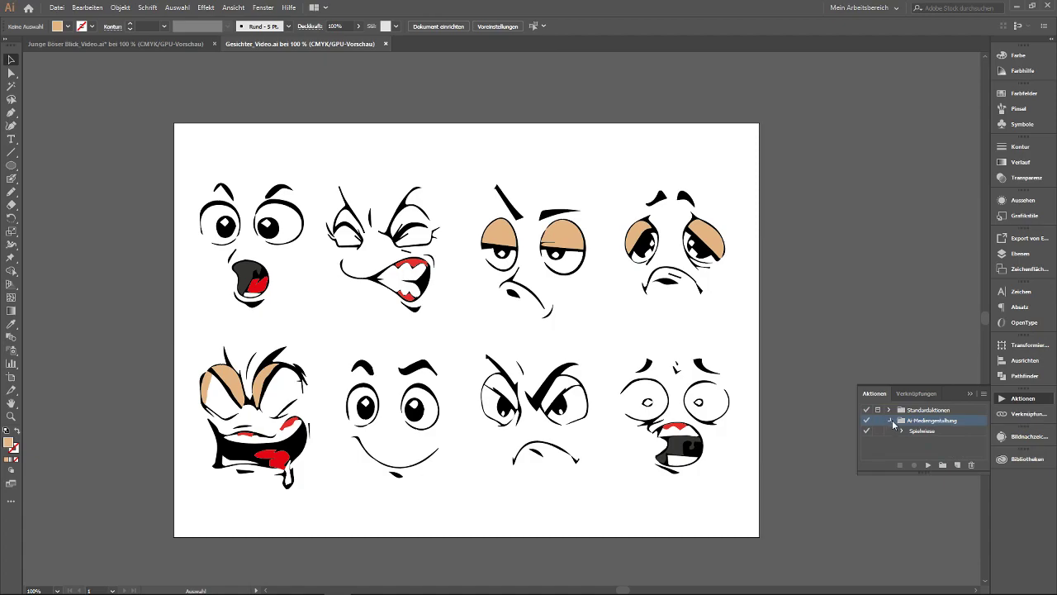
click(889, 421)
click(908, 445)
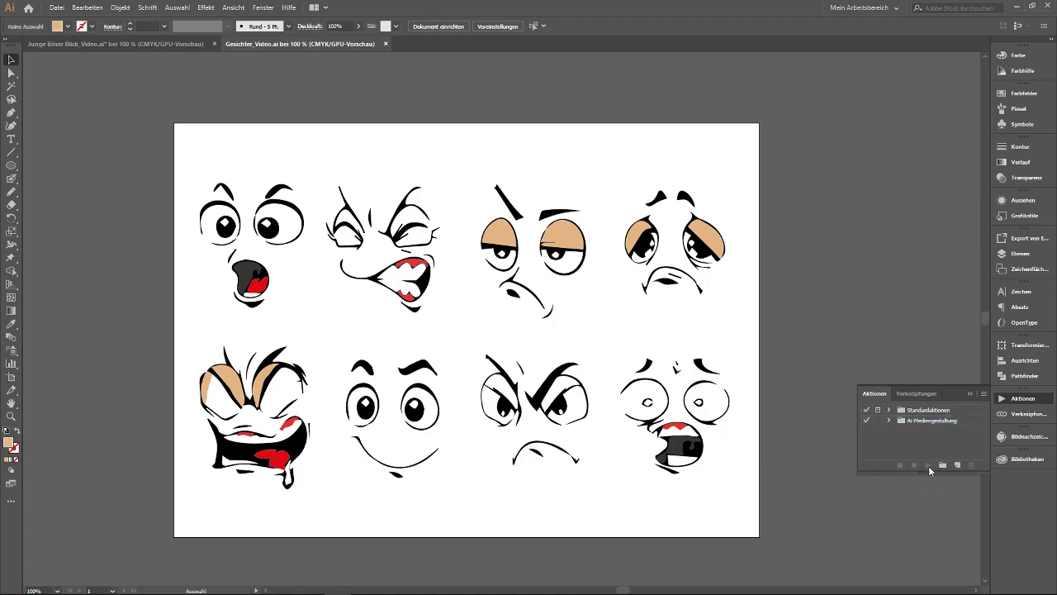
click(913, 422)
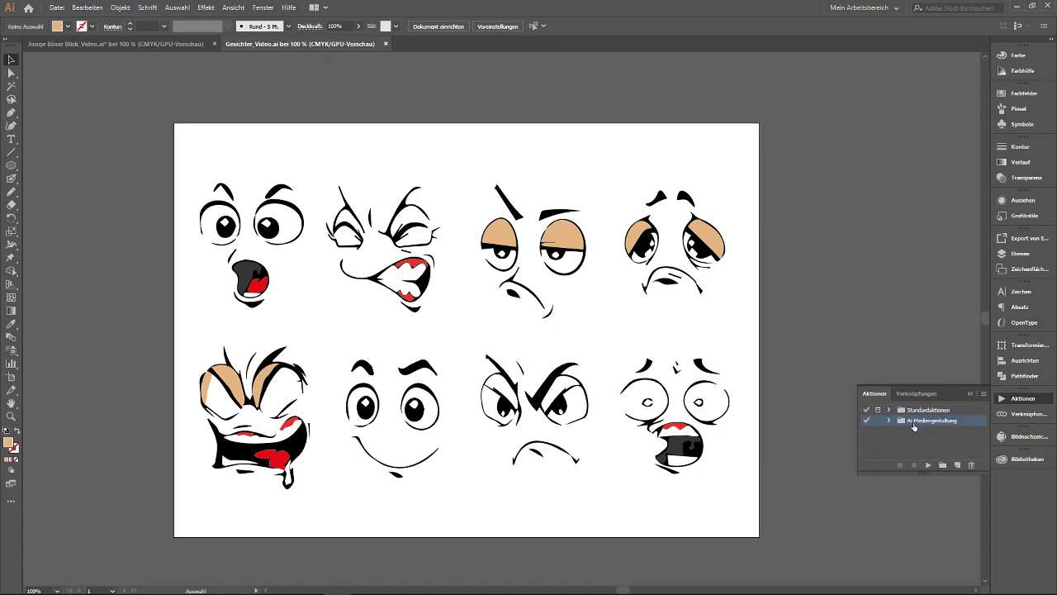
click(928, 465)
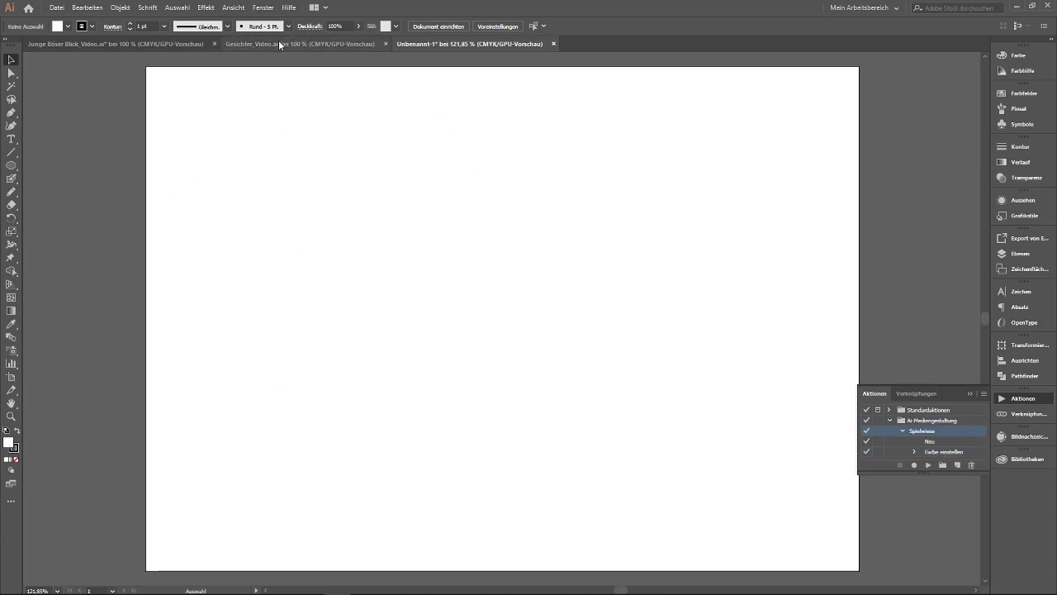
Place the pencil-sketch screenshot PNG onto the artboard via Datei > Platzieren.
click(57, 8)
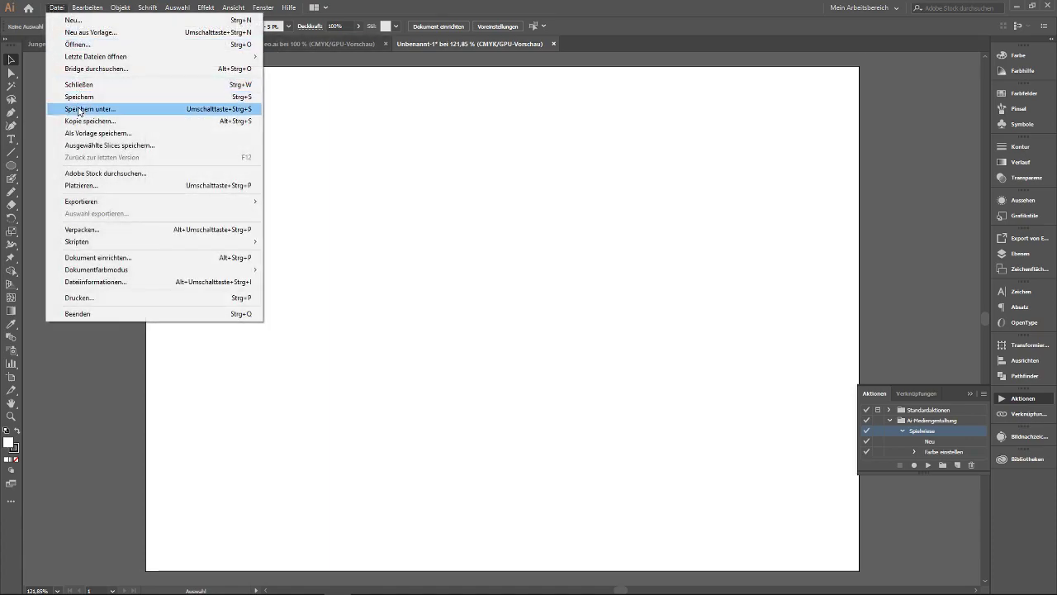
click(82, 185)
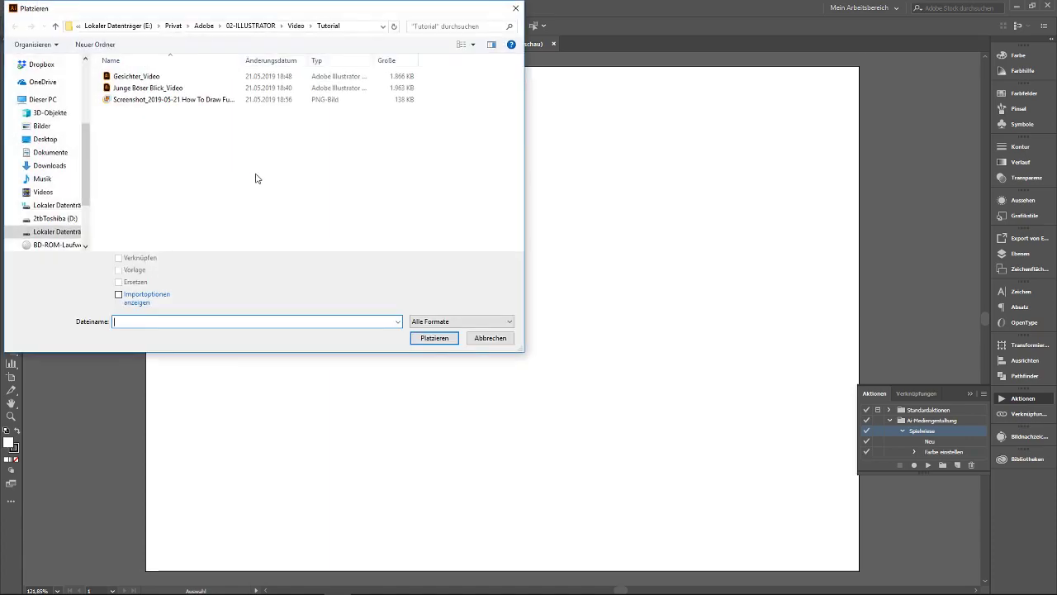
double_click(134, 100)
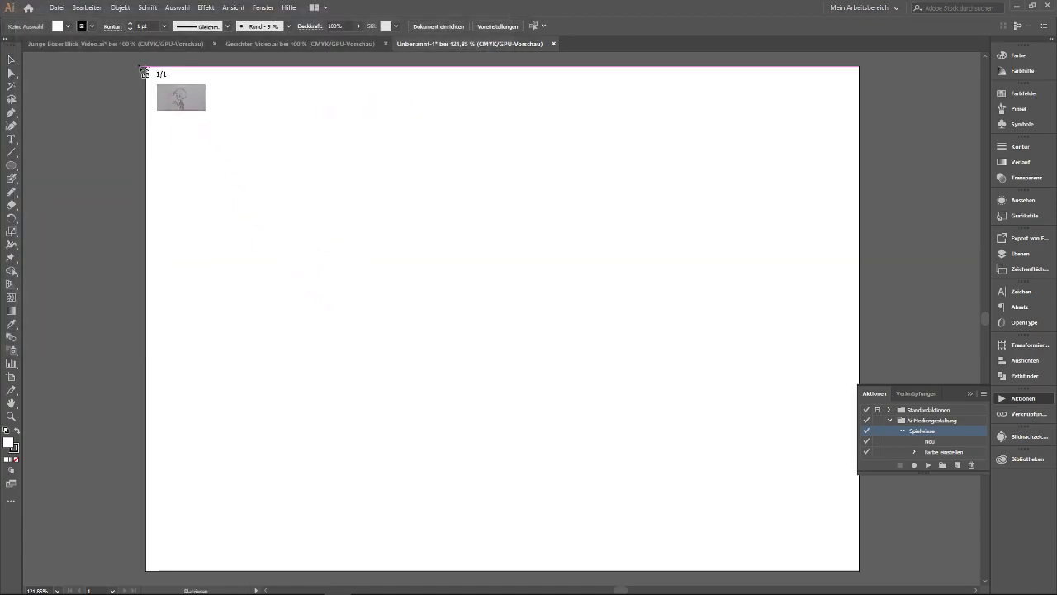
drag(144, 72, 881, 479)
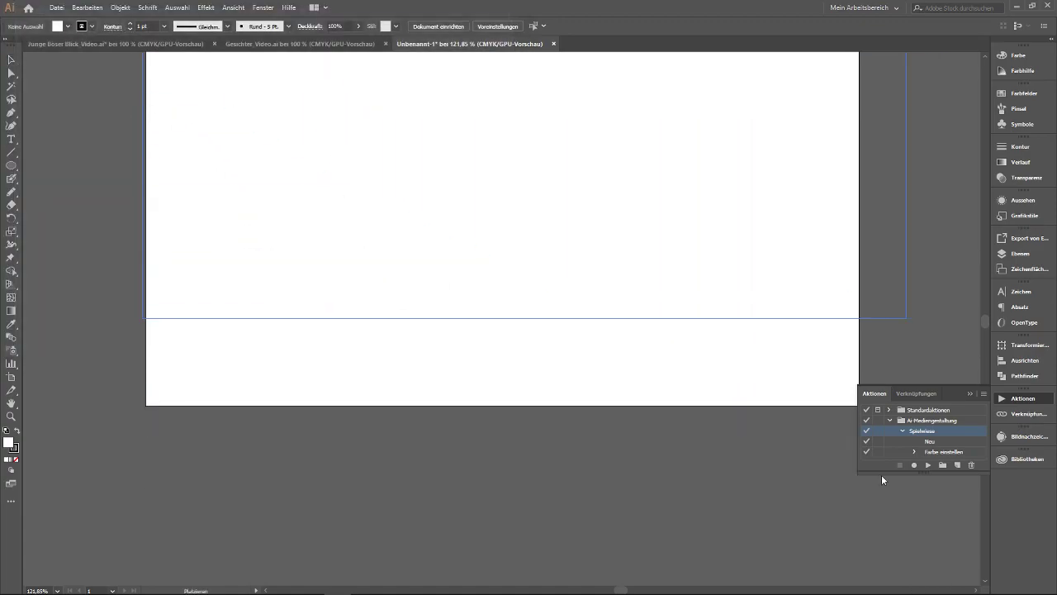
Move and enlarge the sketch so it fills the artboard's 210 mm height.
scroll(644, 353, down, 3)
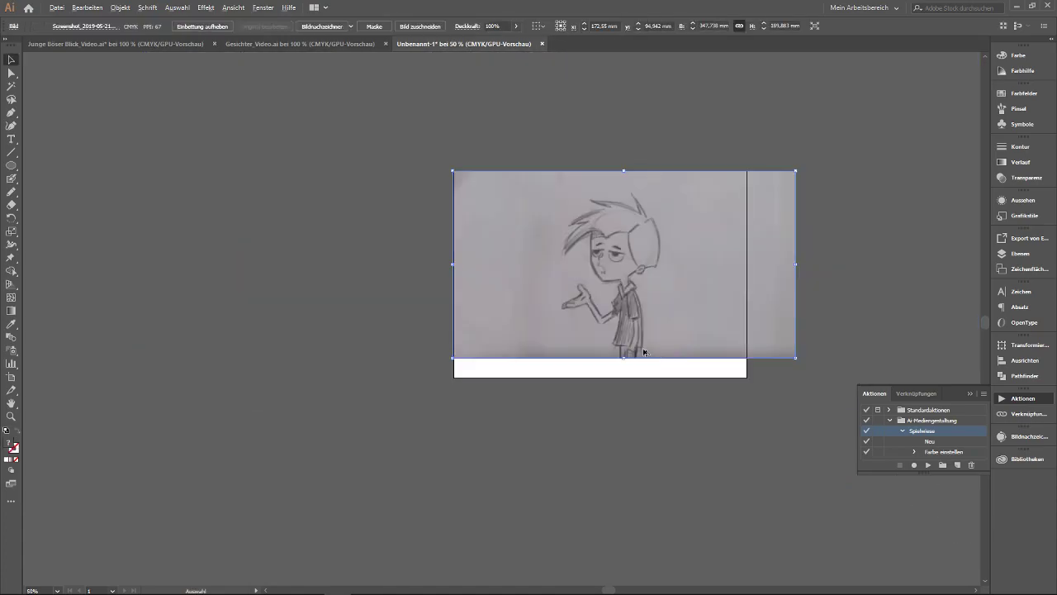
mouse_move(663, 261)
mouse_down()
mouse_move(627, 268)
mouse_move(620, 235)
mouse_up()
drag(773, 178, 802, 170)
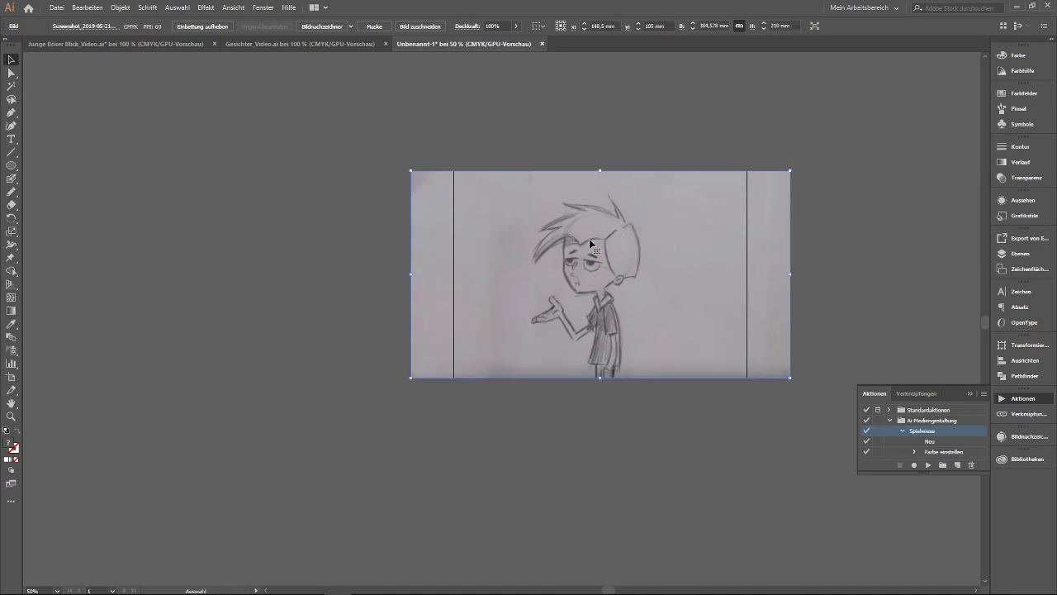
scroll(590, 248, up, 1)
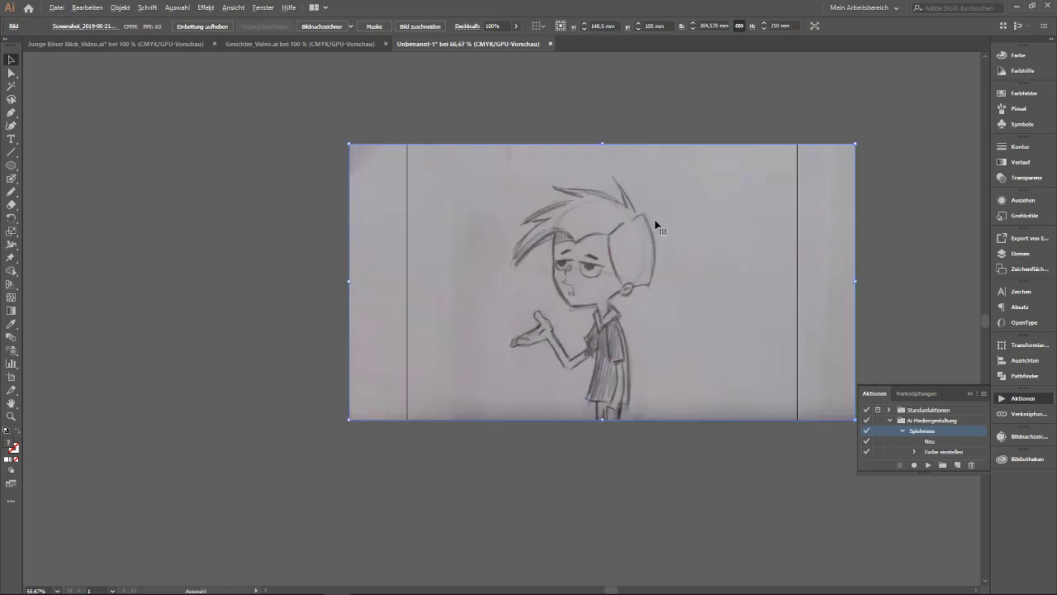
click(1020, 252)
click(878, 250)
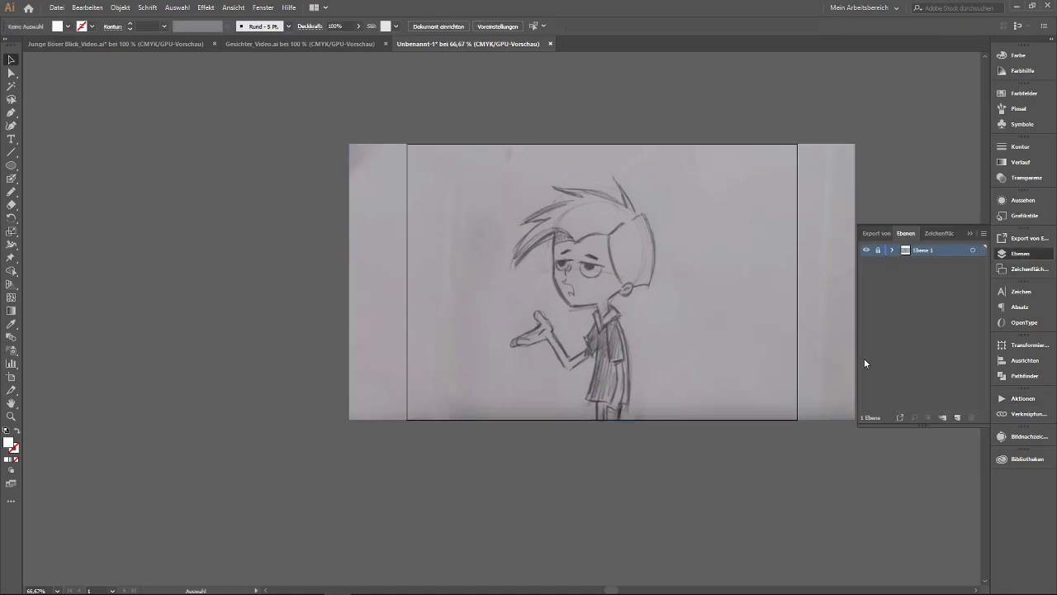
click(957, 416)
click(866, 262)
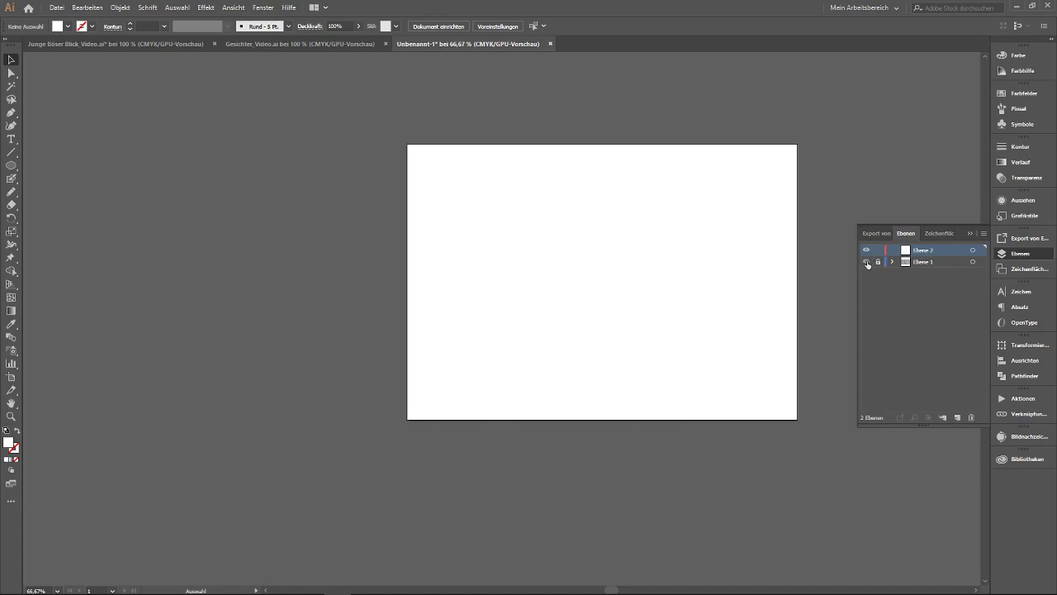
click(867, 262)
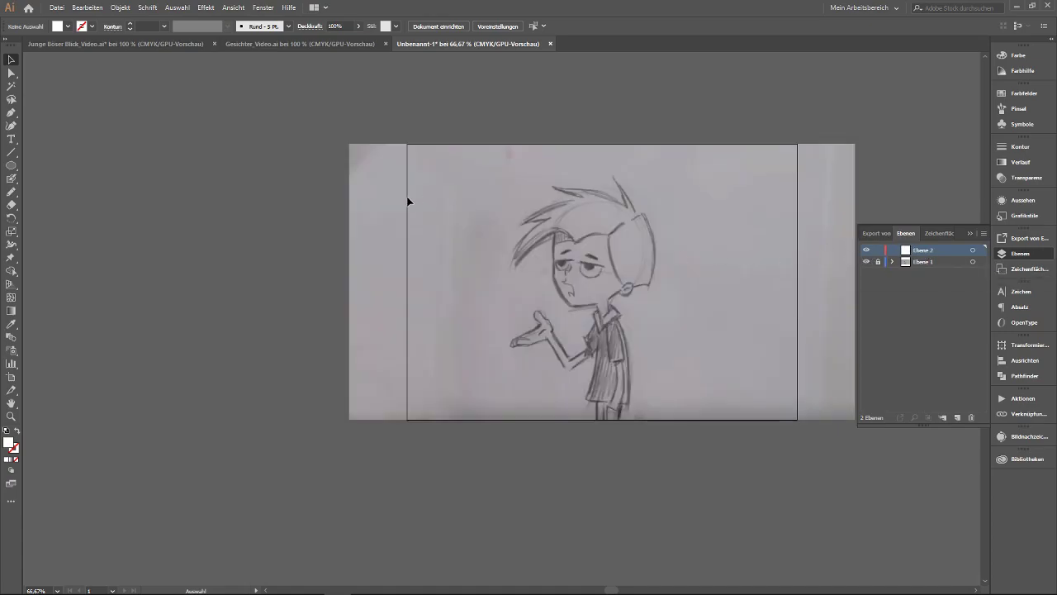
scroll(635, 257, up, 2)
scroll(607, 258, down, 1)
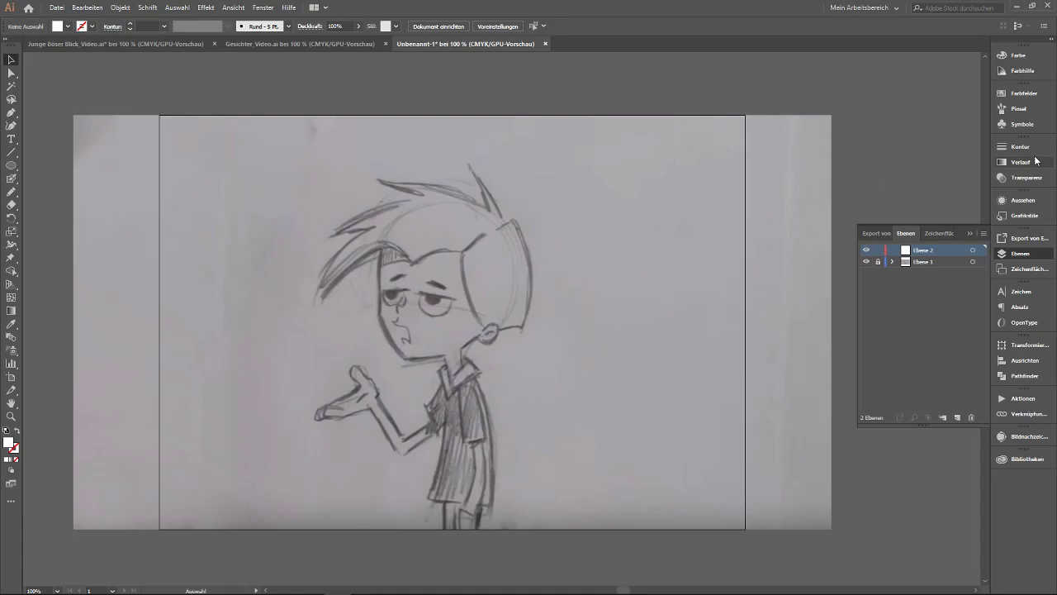
With the Brushes list enlarged, draw a flat black-filled ellipse right of the head.
click(1016, 108)
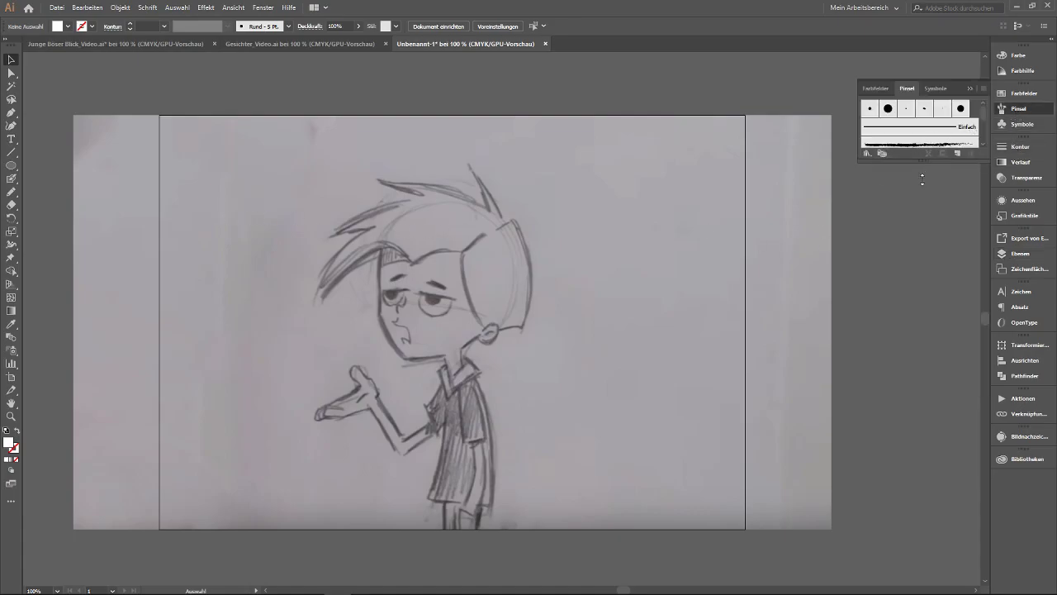
drag(916, 162, 912, 329)
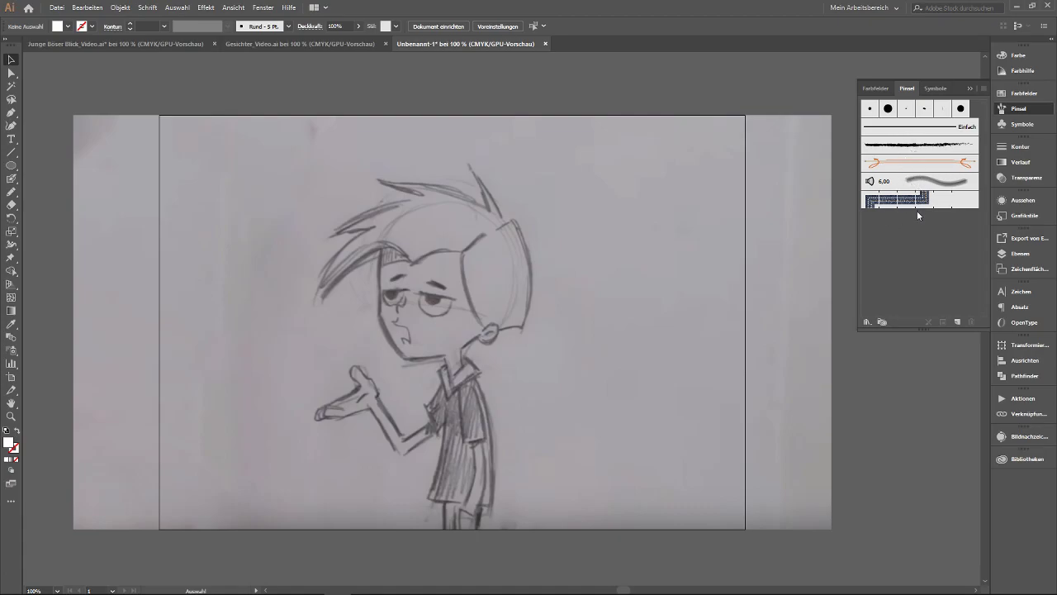
click(11, 166)
mouse_move(561, 250)
mouse_down()
mouse_move(613, 259)
mouse_move(701, 346)
mouse_move(694, 259)
mouse_move(600, 255)
mouse_up()
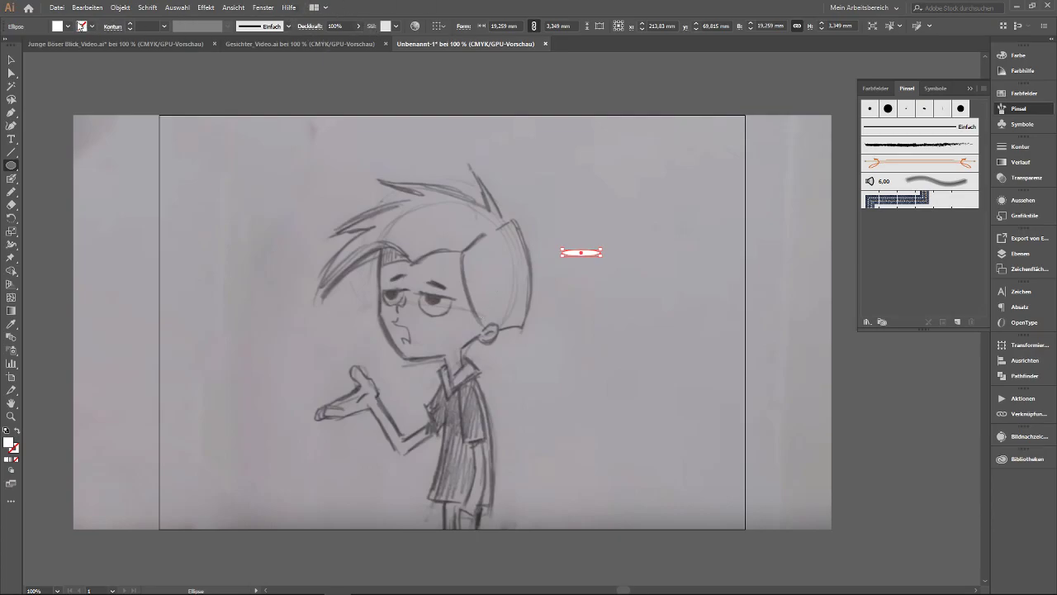
click(67, 27)
click(30, 47)
Stretch the ellipse wider and thinner, then deselect it.
scroll(590, 256, up, 1)
scroll(590, 256, up, 2)
drag(620, 257, 633, 252)
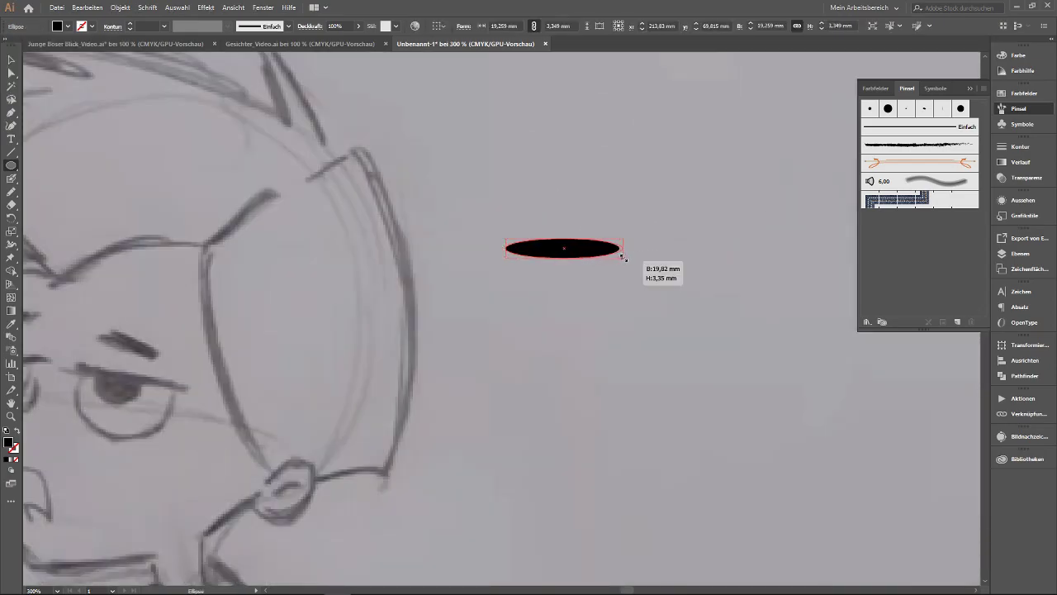
scroll(578, 252, down, 1)
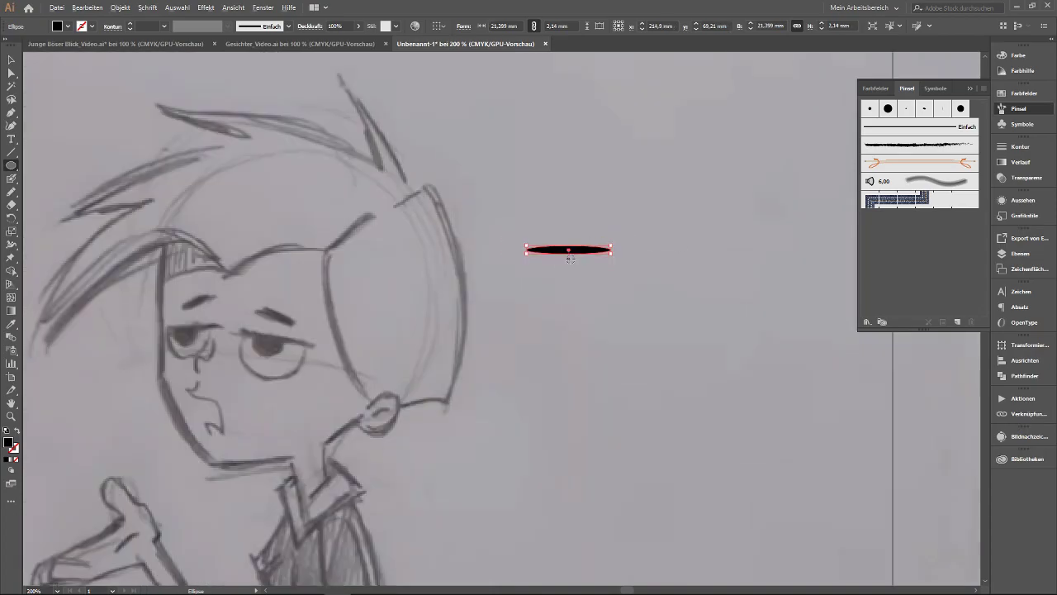
scroll(568, 251, down, 1)
scroll(528, 272, down, 1)
key(ctrl+shift+a)
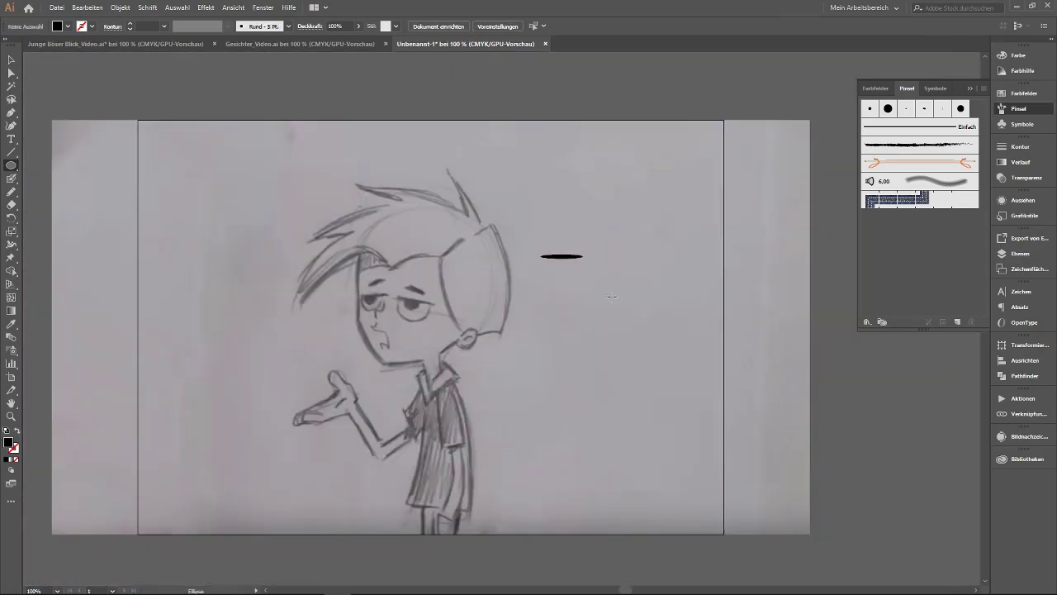
scroll(570, 256, up, 1)
scroll(553, 291, down, 1)
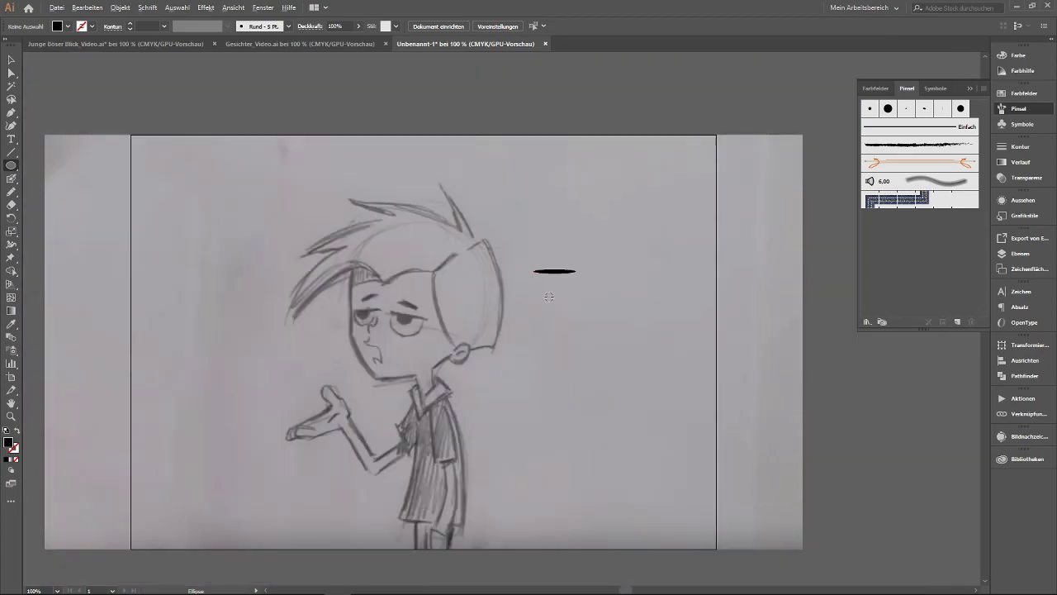
Move the ellipse beside the boy's ear, lengthen it slightly and nudge it lower.
mouse_move(551, 271)
mouse_down()
mouse_move(409, 324)
mouse_move(479, 345)
mouse_up()
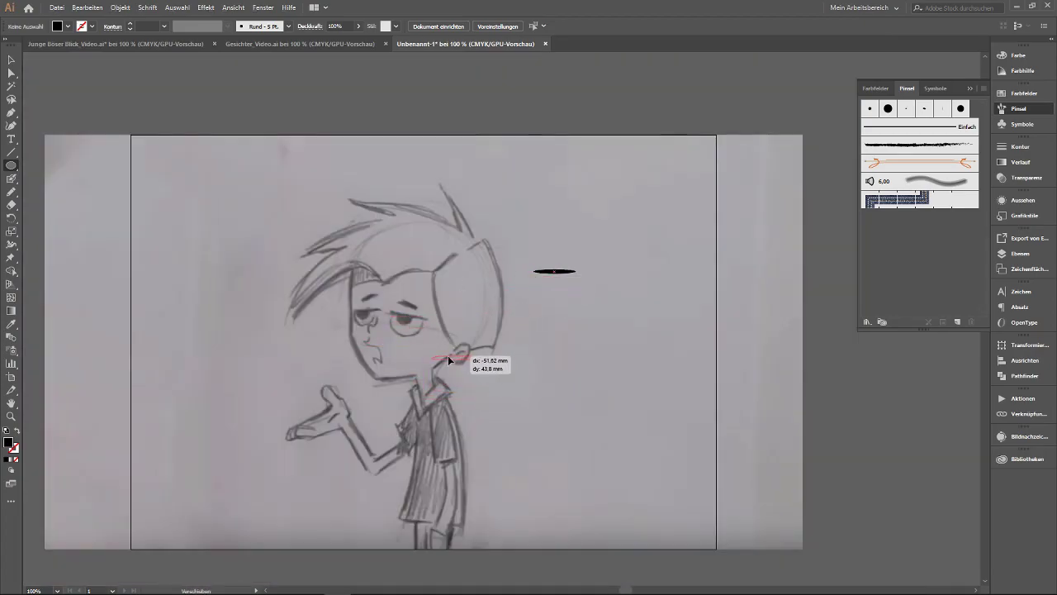
drag(479, 342, 479, 341)
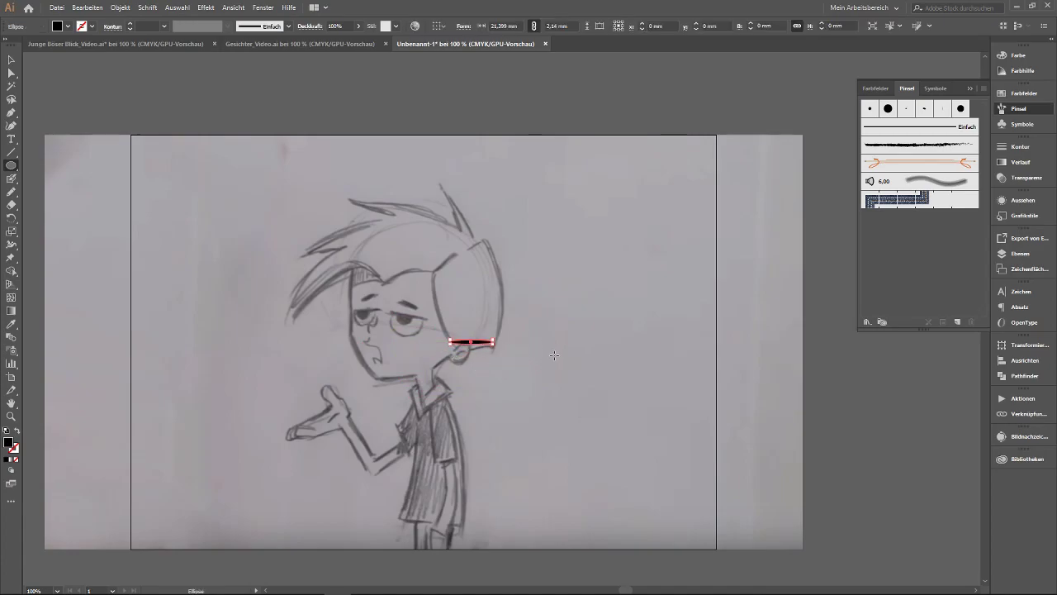
scroll(509, 346, up, 2)
scroll(504, 345, up, 1)
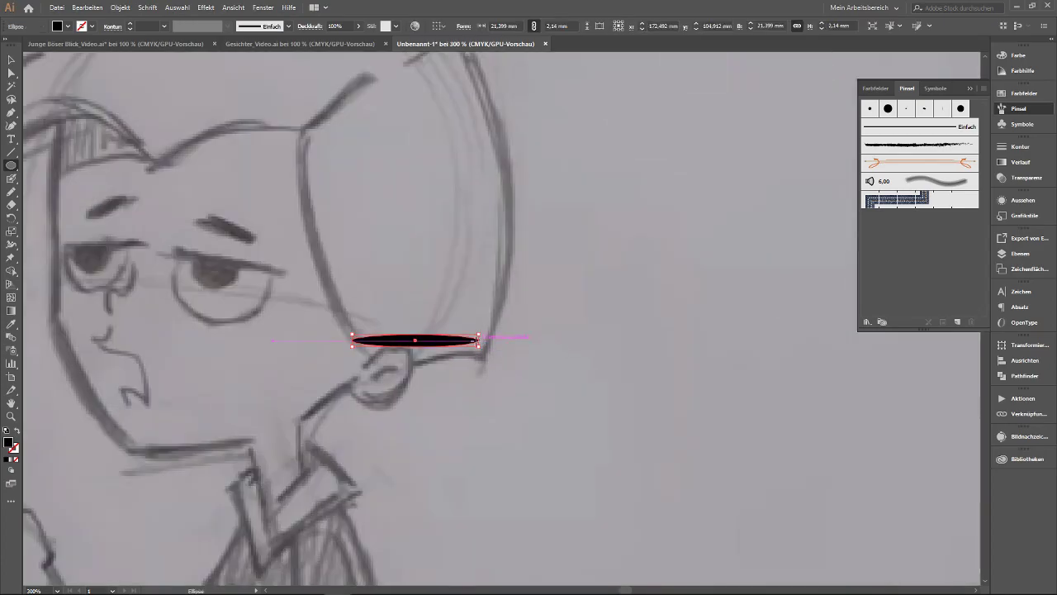
drag(478, 340, 487, 346)
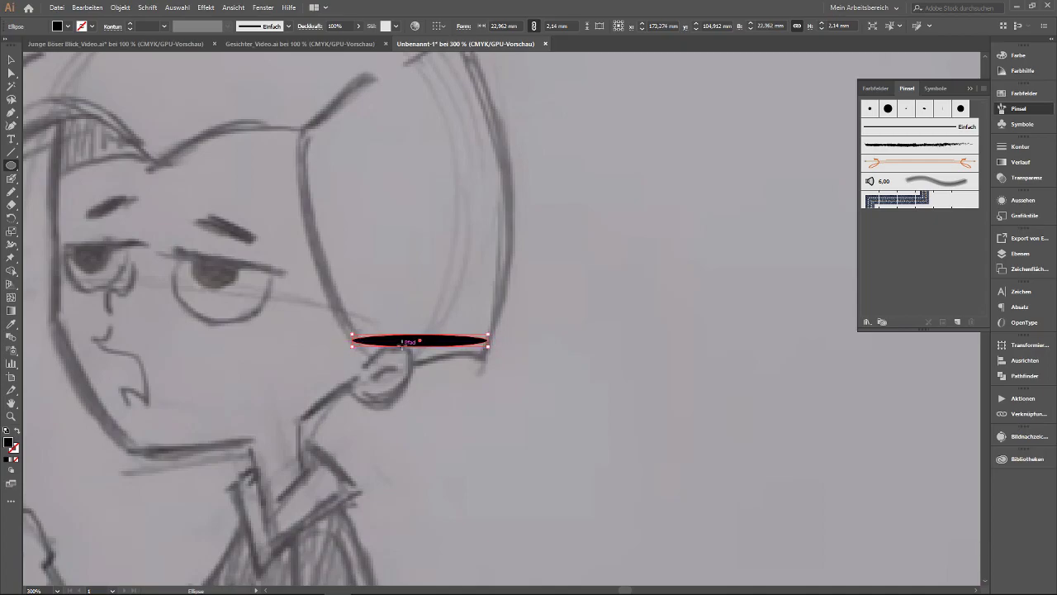
drag(404, 347, 406, 358)
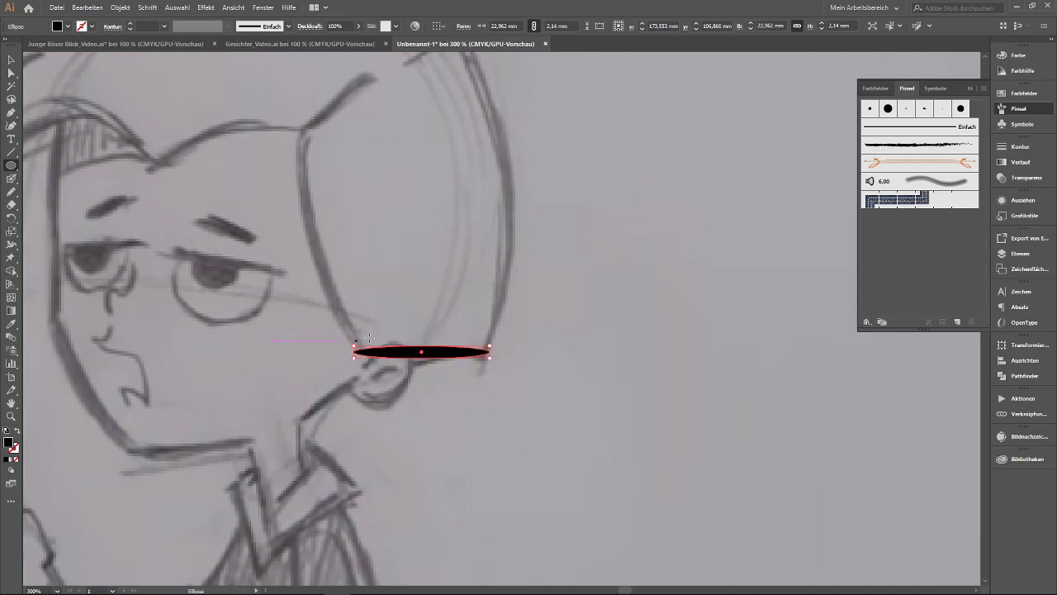
scroll(360, 345, down, 3)
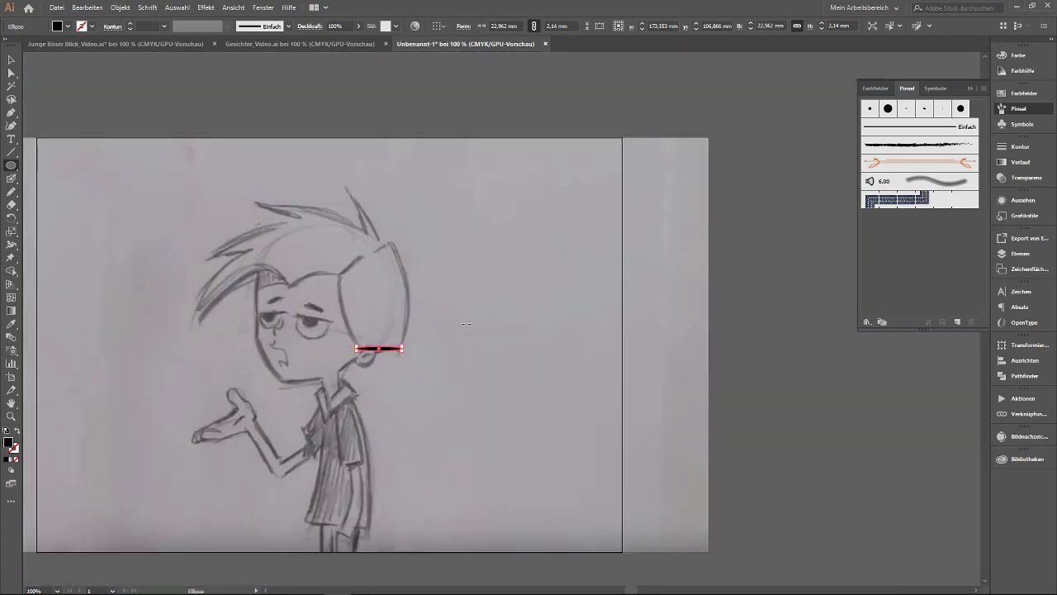
key(v)
click(477, 344)
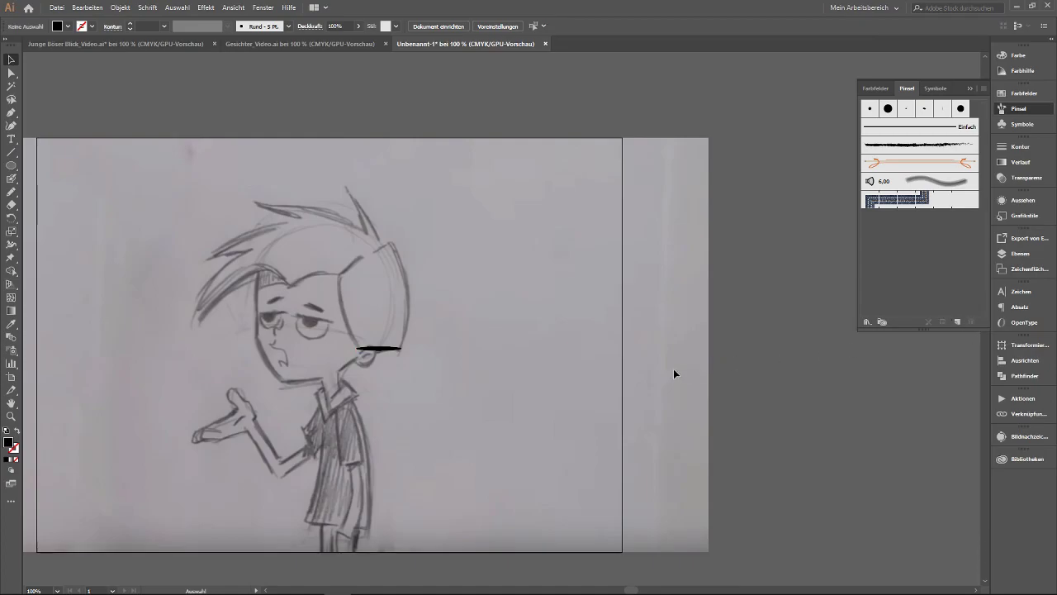
Make the ellipse into art brush Bildpinsel 1 with Farbtöne colourisation.
drag(378, 348, 901, 258)
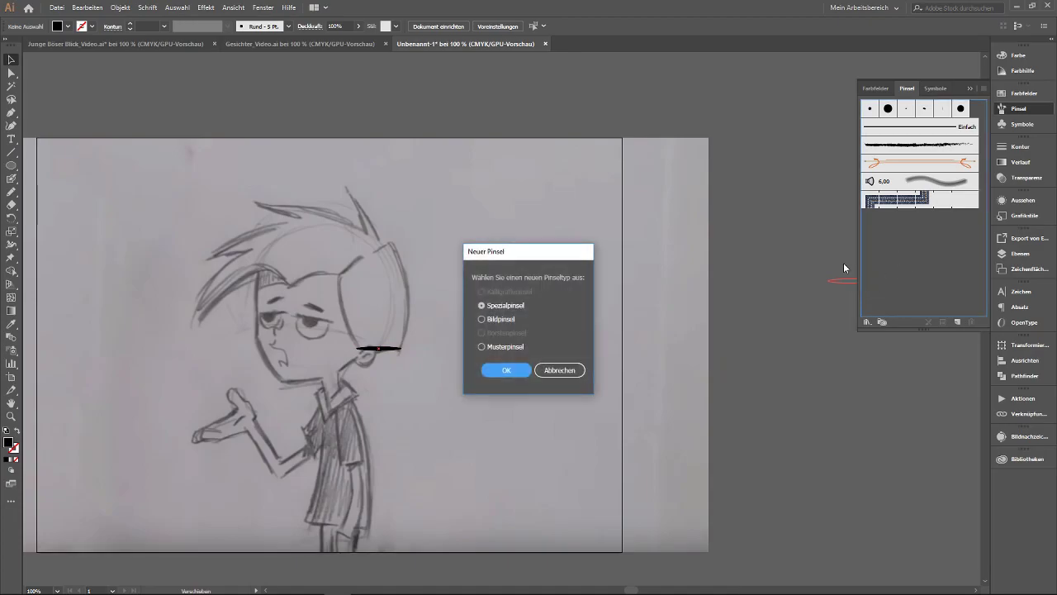
click(482, 319)
click(505, 370)
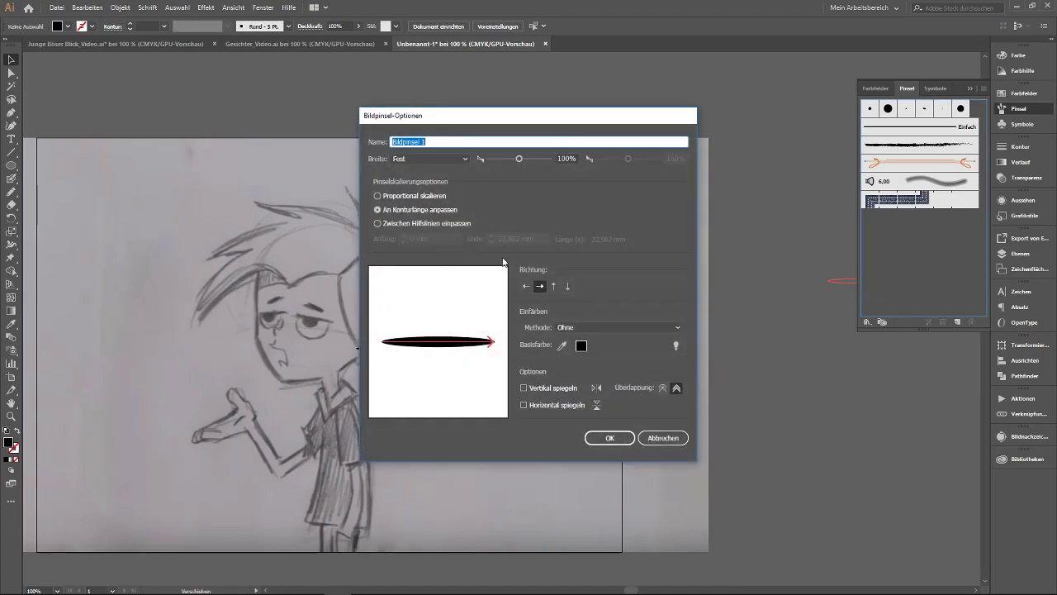
click(607, 323)
click(591, 347)
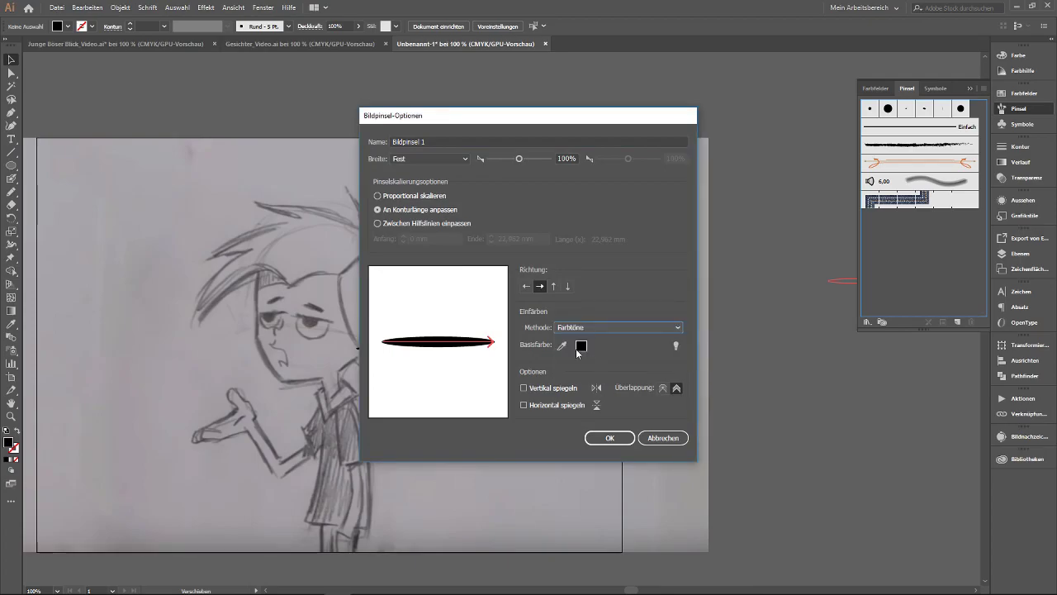
click(610, 437)
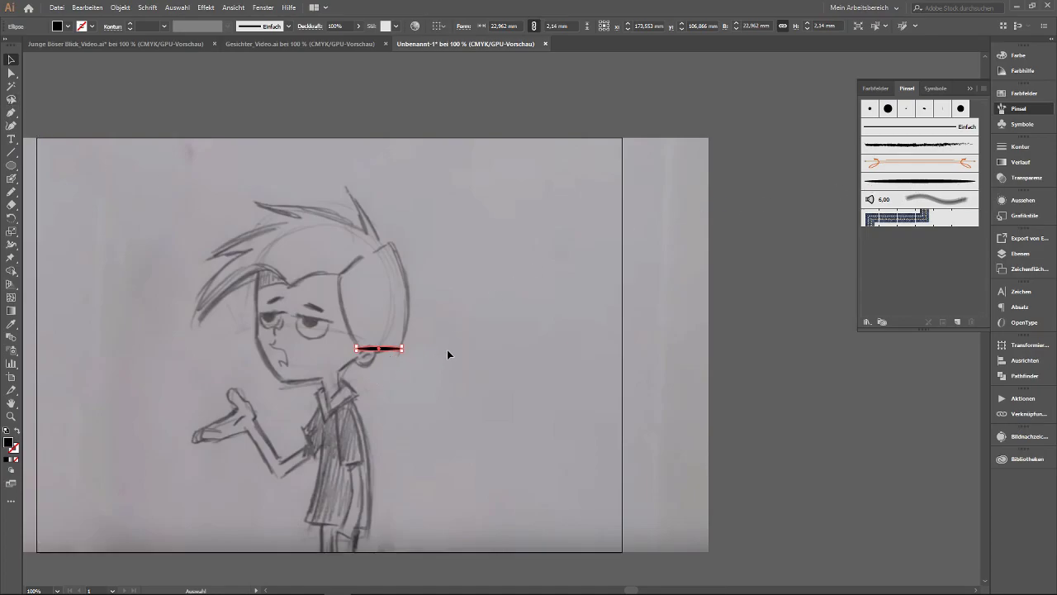
click(412, 348)
click(381, 347)
shift+click(380, 347)
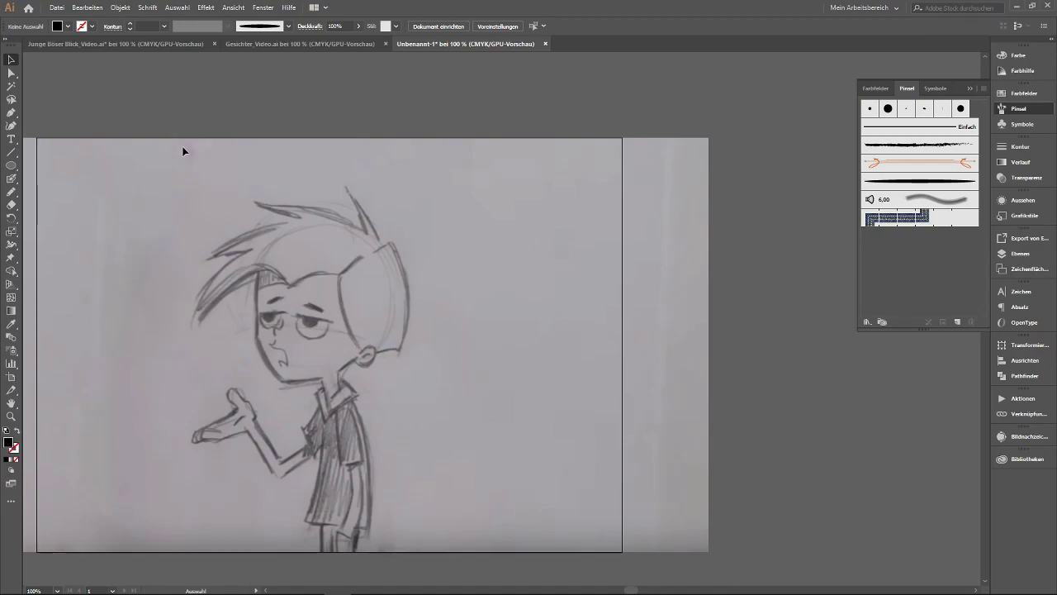
With the Paintbrush, ink the right edge of the boy's face up toward the hair.
click(11, 179)
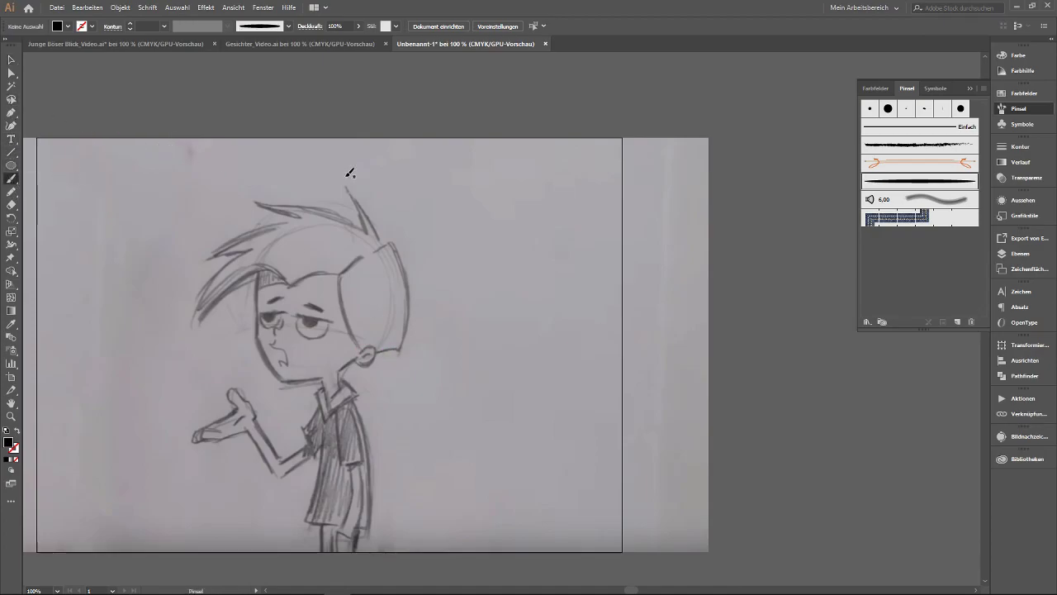
drag(320, 301, 419, 303)
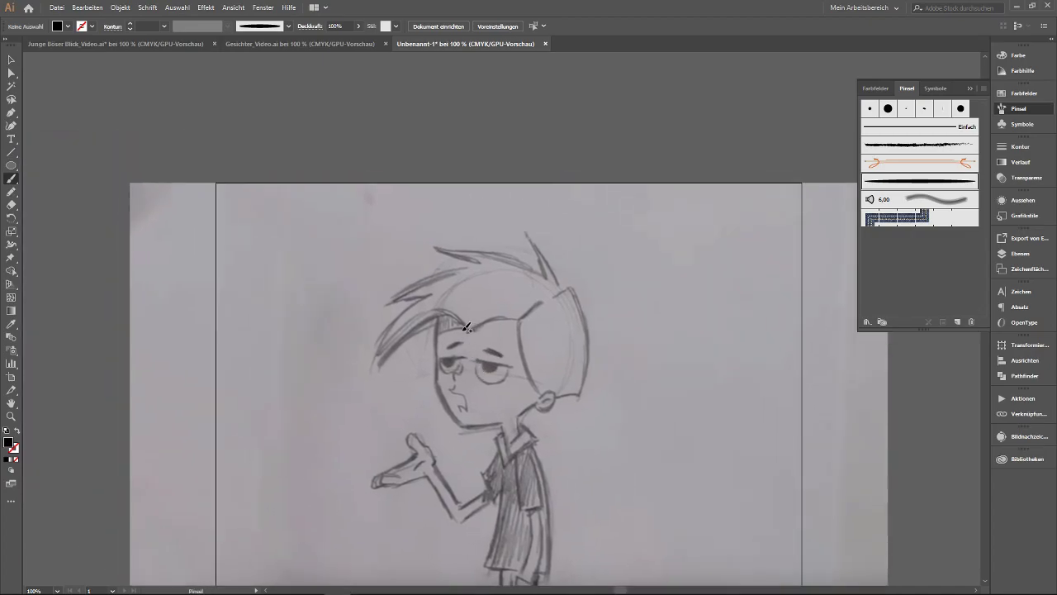
scroll(447, 303, up, 1)
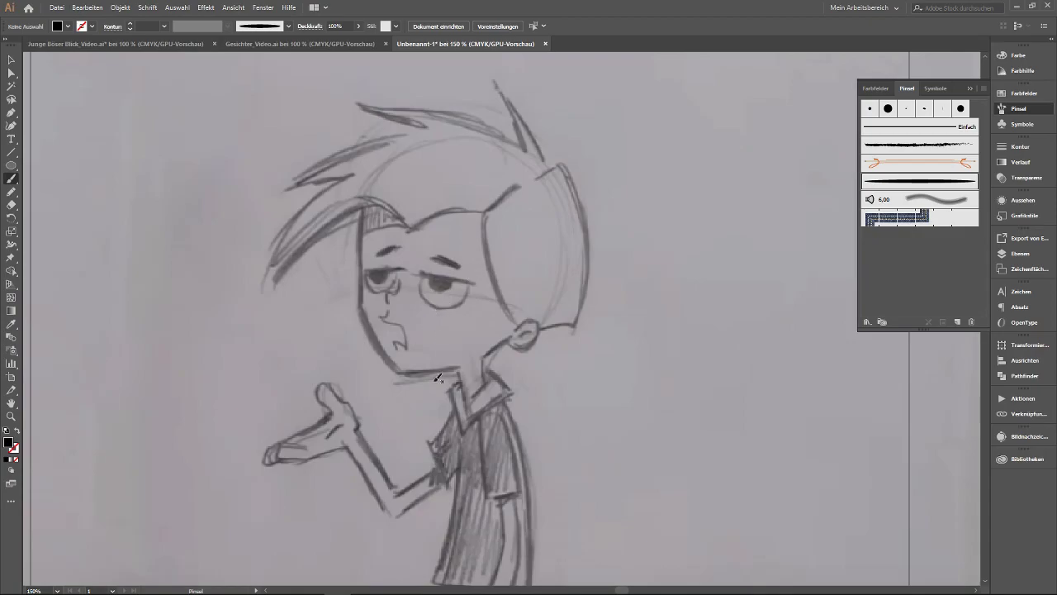
drag(437, 464, 485, 460)
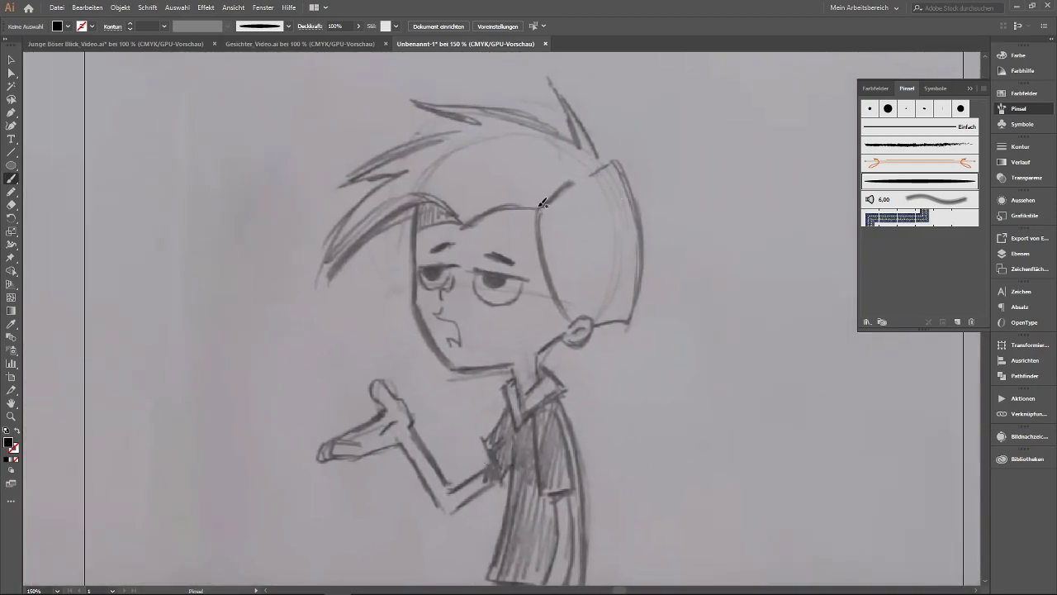
drag(535, 207, 570, 313)
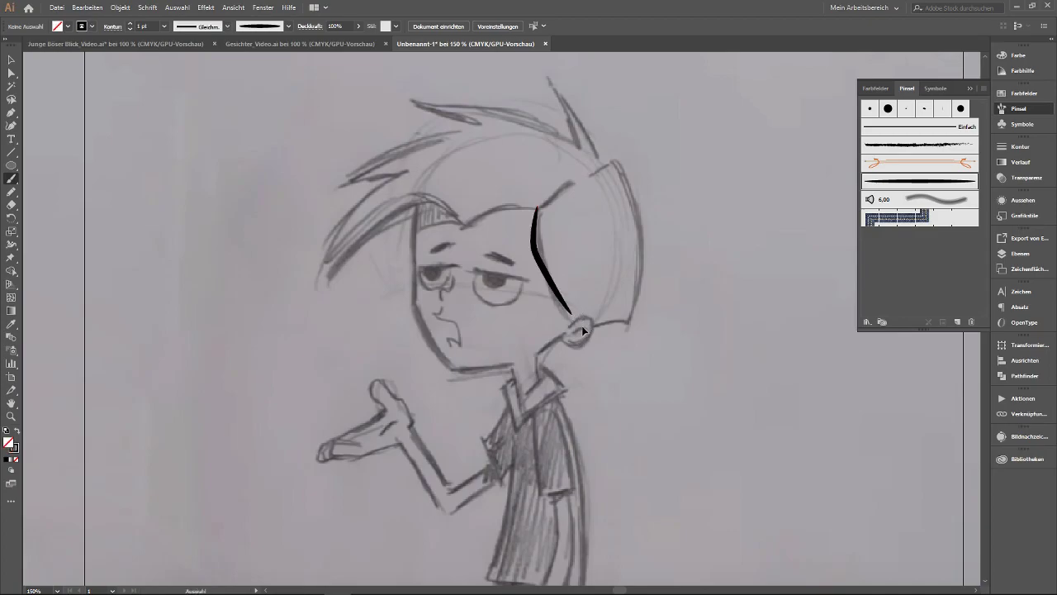
key(ctrl+z)
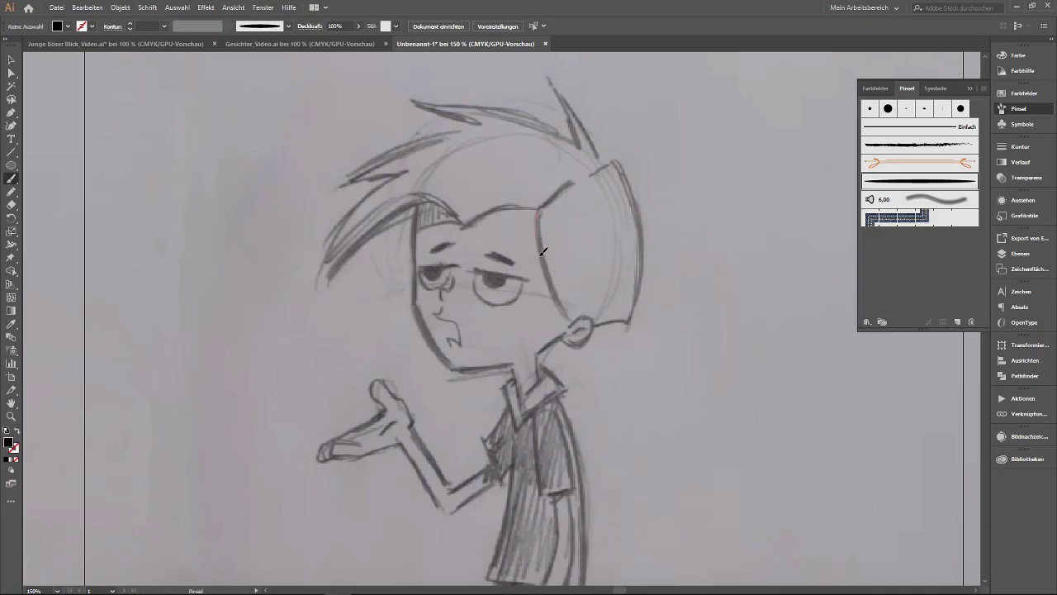
key(ctrl+shift+z)
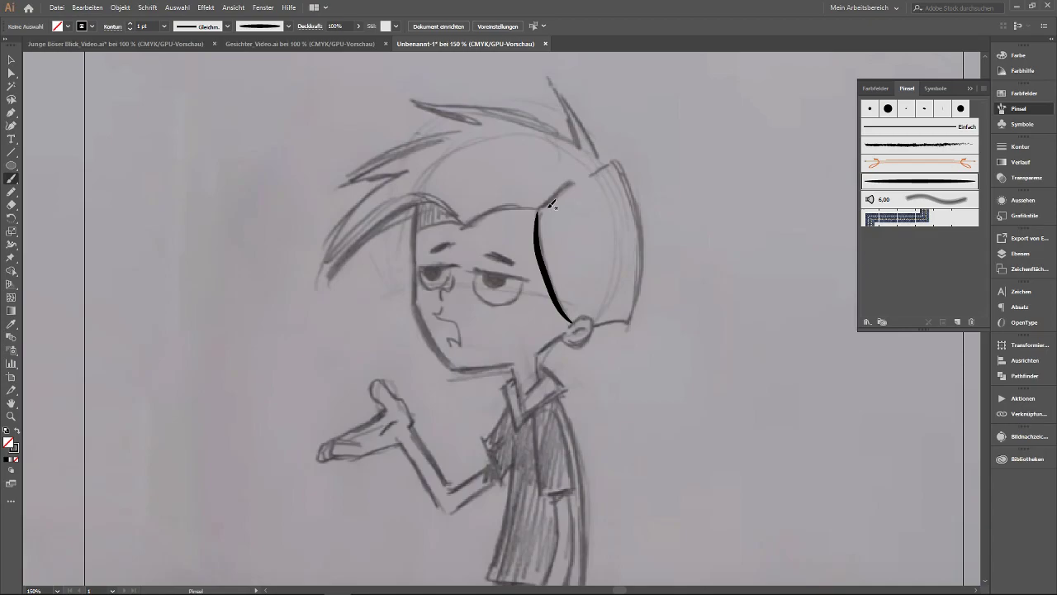
drag(571, 184, 538, 212)
Ink a stretch of the hair outline and thin those strokes to 0.5 pt.
drag(591, 172, 629, 153)
drag(605, 196, 558, 165)
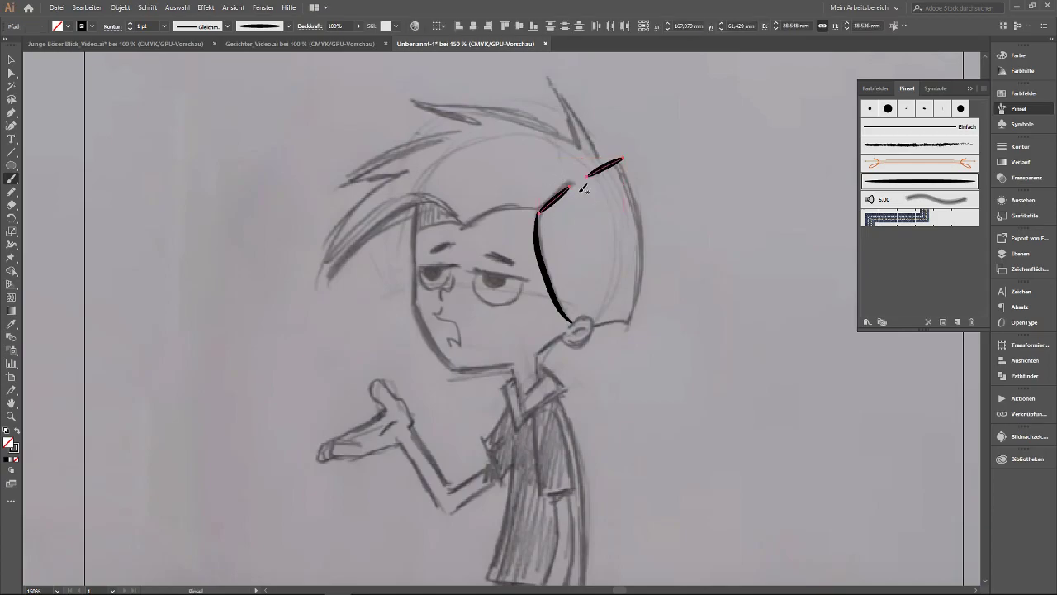
click(130, 29)
click(129, 29)
key(ctrl+shift+a)
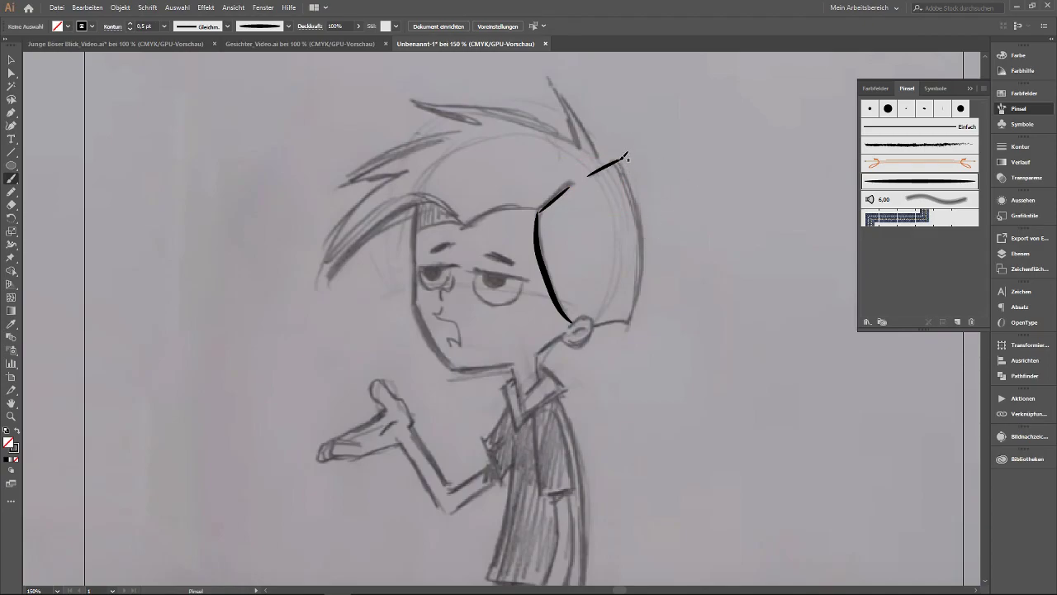
Ink the right side of the head at 0.75 pt, plus the jaw under ear and chin.
drag(639, 300, 623, 325)
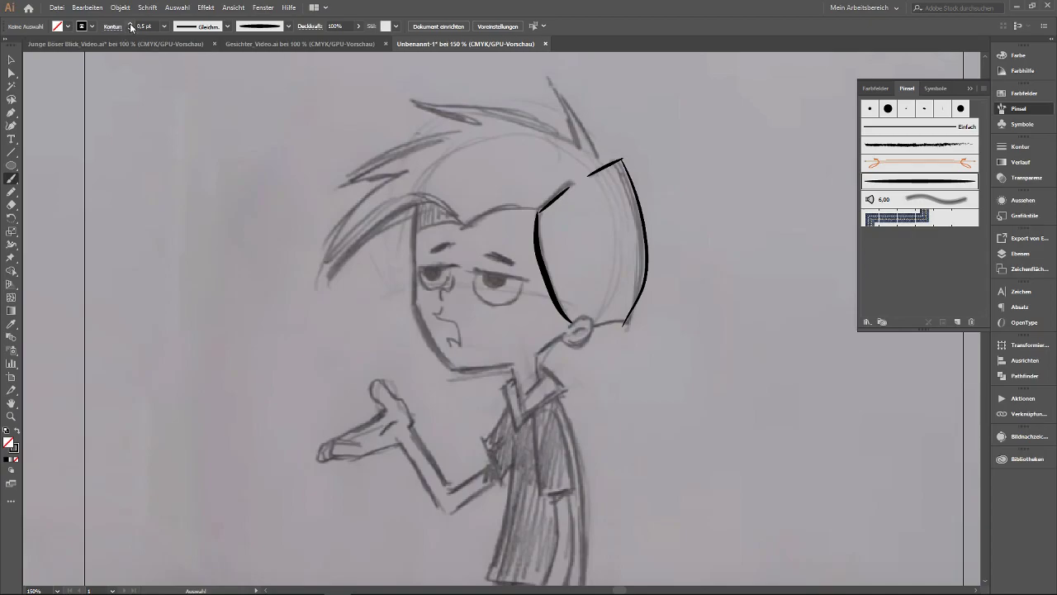
ctrl+click(644, 253)
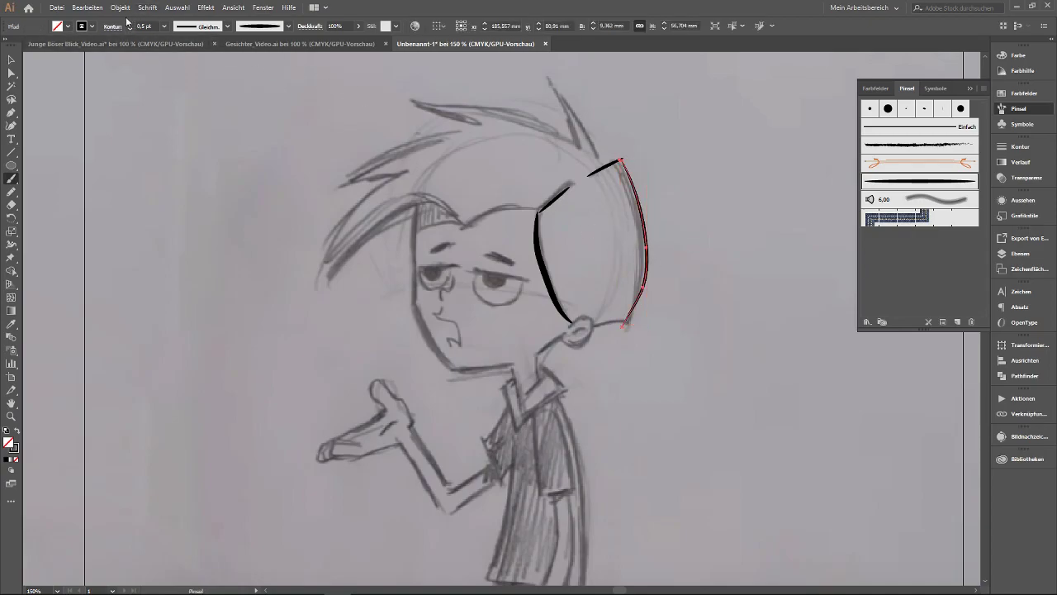
click(129, 22)
click(129, 23)
ctrl+click(662, 258)
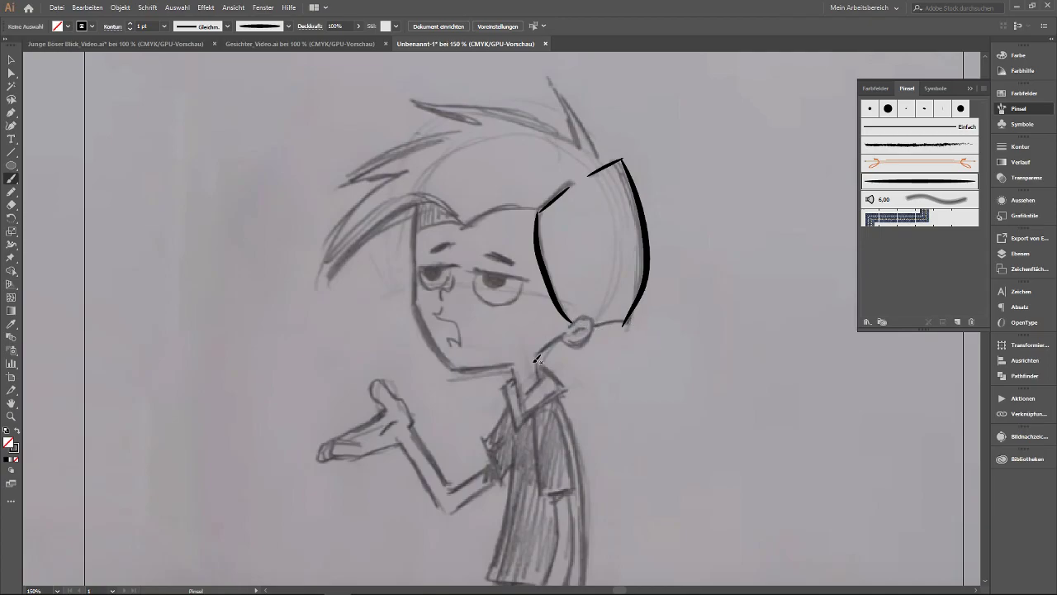
drag(624, 321, 535, 357)
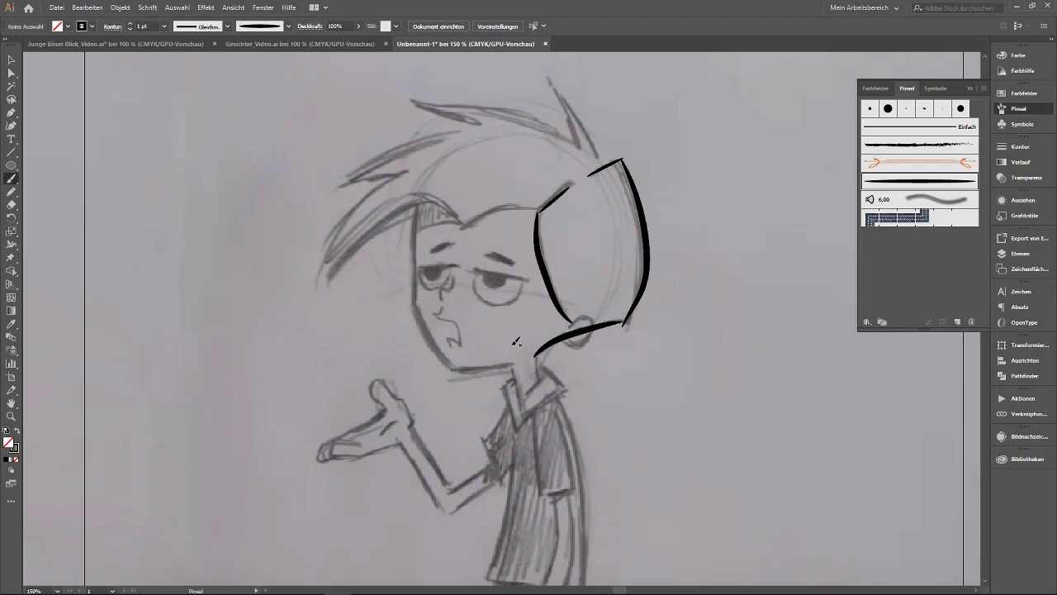
mouse_move(465, 207)
mouse_down()
mouse_move(708, 253)
mouse_move(512, 252)
mouse_move(526, 221)
mouse_up()
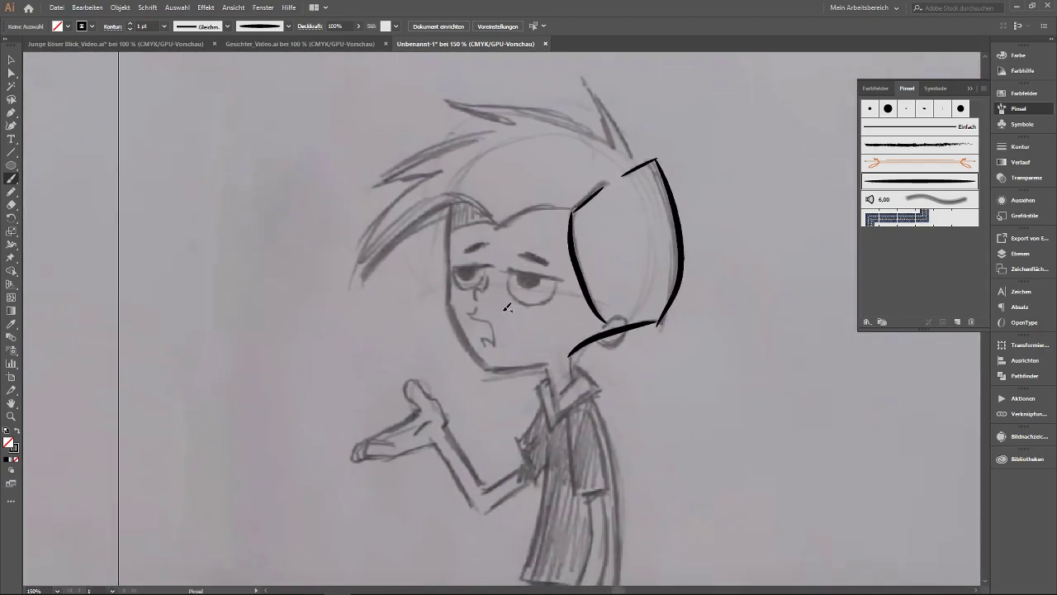
drag(492, 367, 551, 361)
Select all the inked test strokes and delete them.
key(v)
key(ctrl+a)
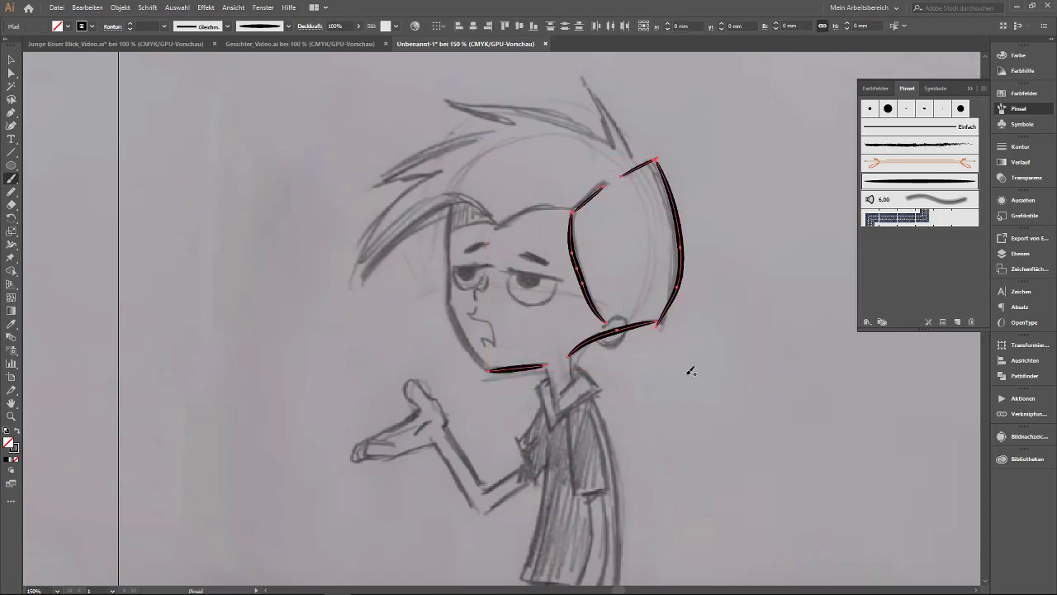
key(b)
key(Delete)
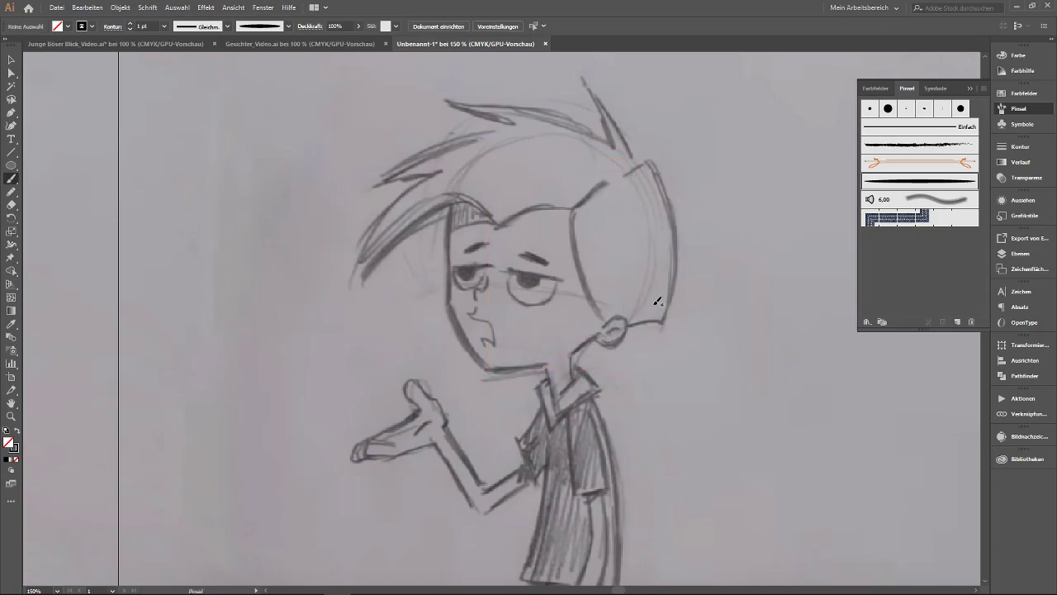
Remove the black brush and draw a thin, flat, black-filled ellipse without outline beside the ear.
click(971, 321)
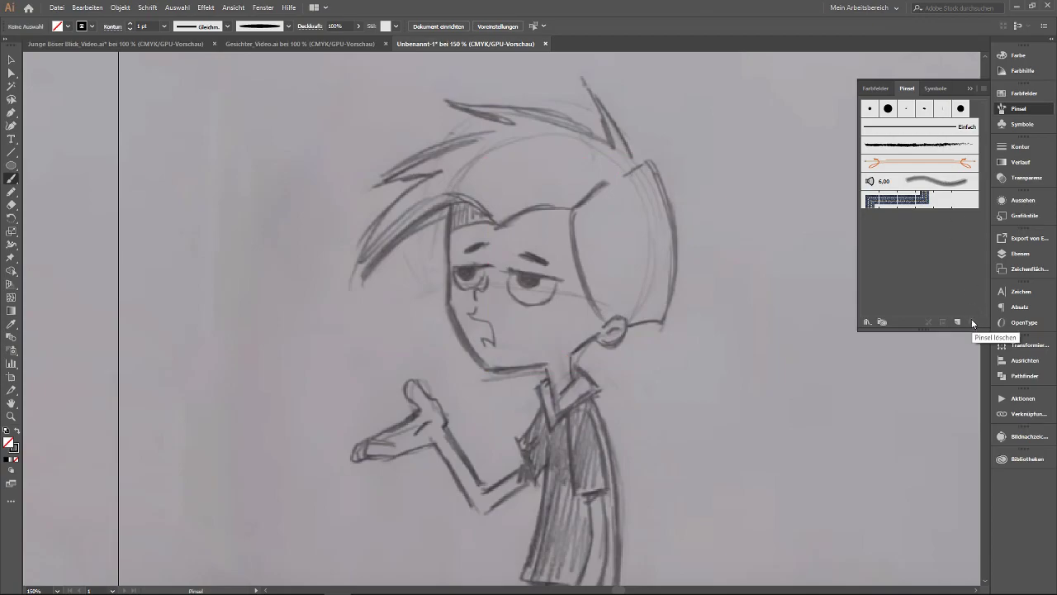
click(12, 165)
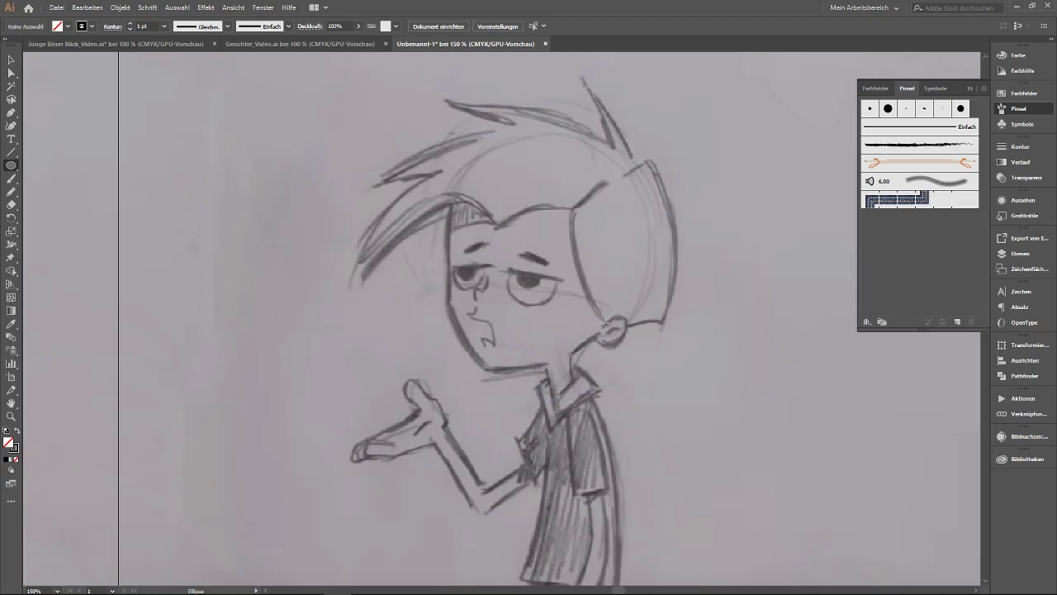
drag(625, 324, 661, 325)
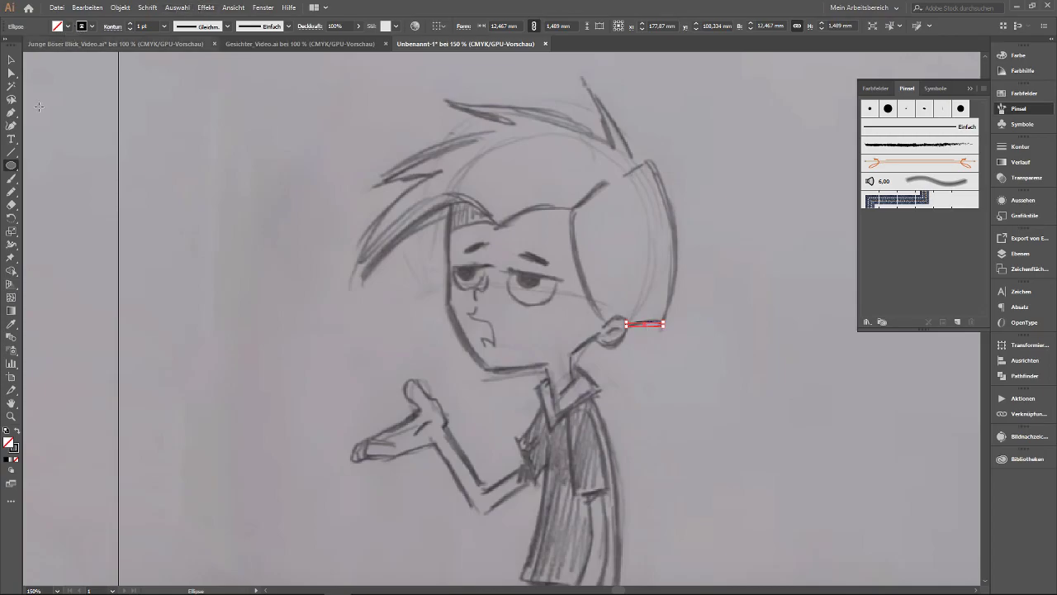
click(16, 428)
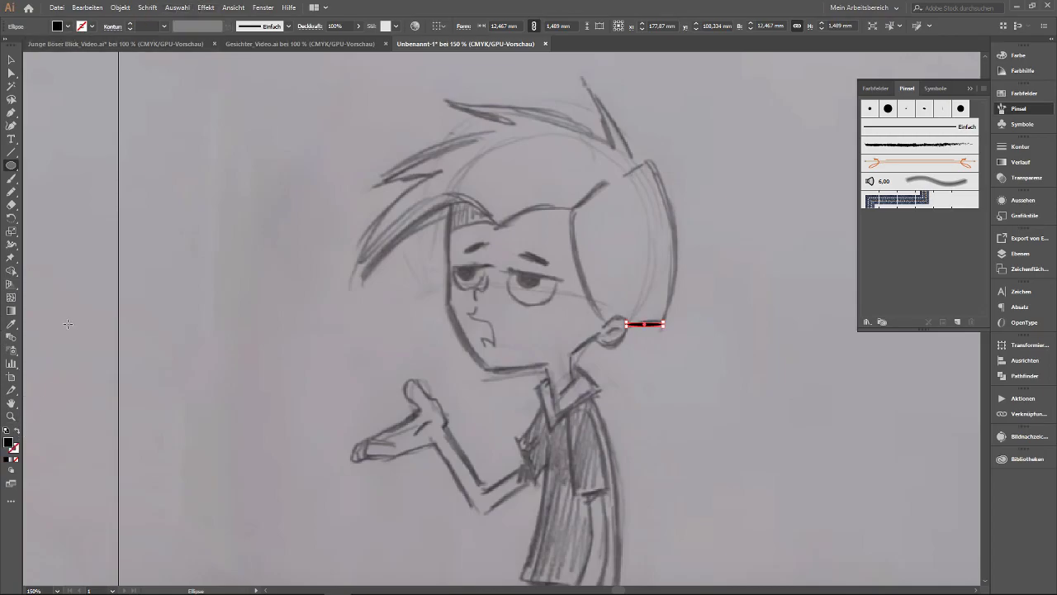
click(11, 61)
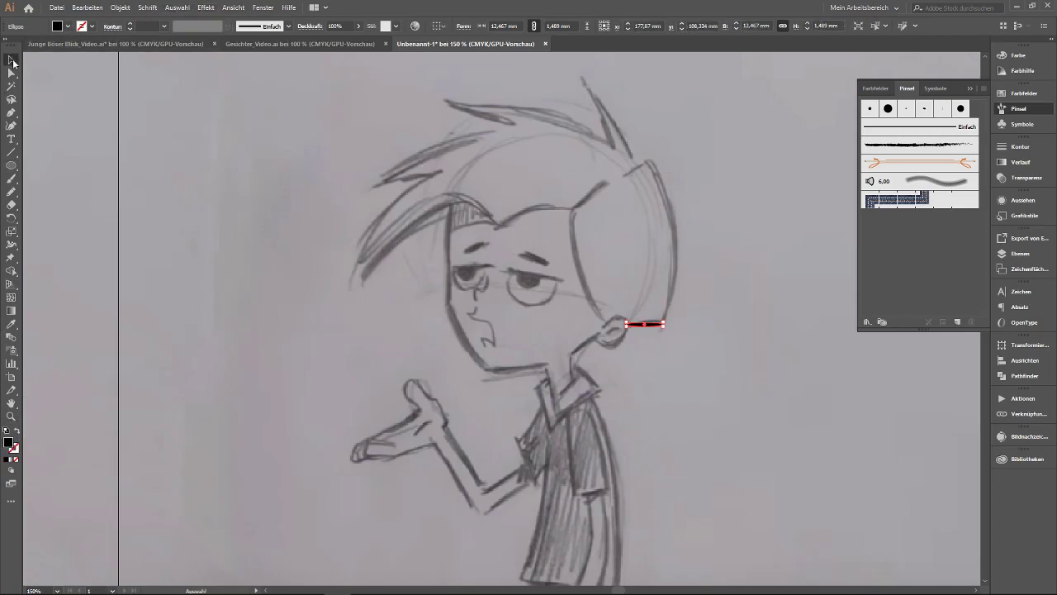
click(674, 328)
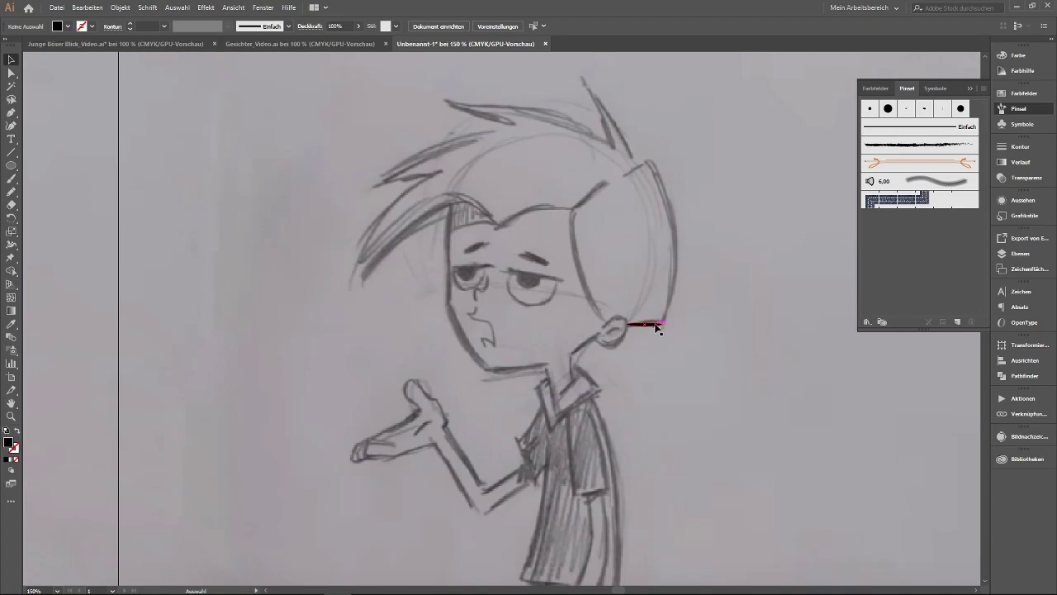
Make the black ellipse a new art brush (Bildpinsel) with Farbtöne colourisation.
drag(645, 322, 920, 256)
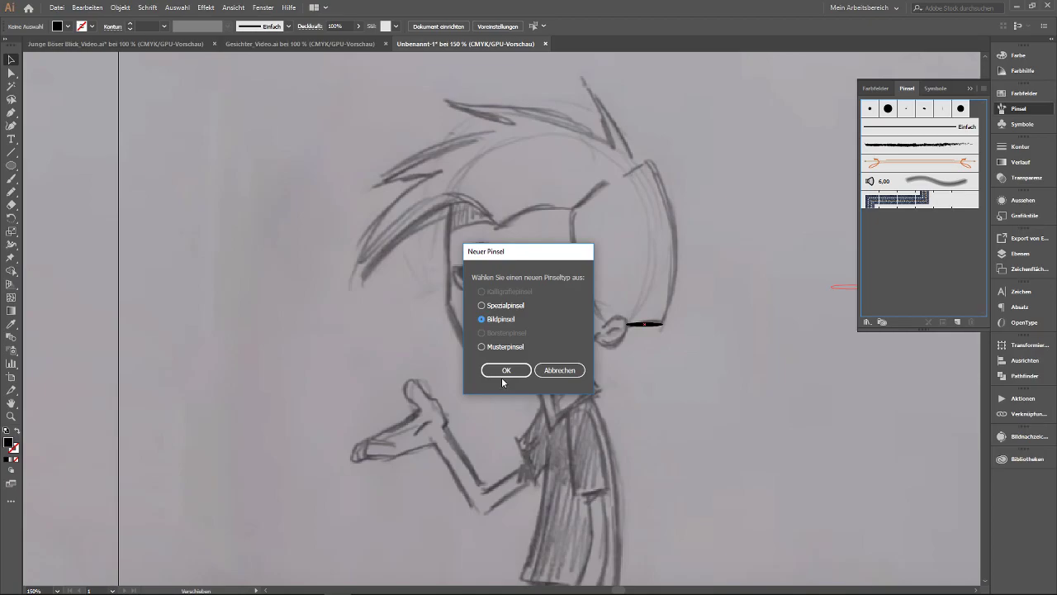
click(502, 376)
click(585, 330)
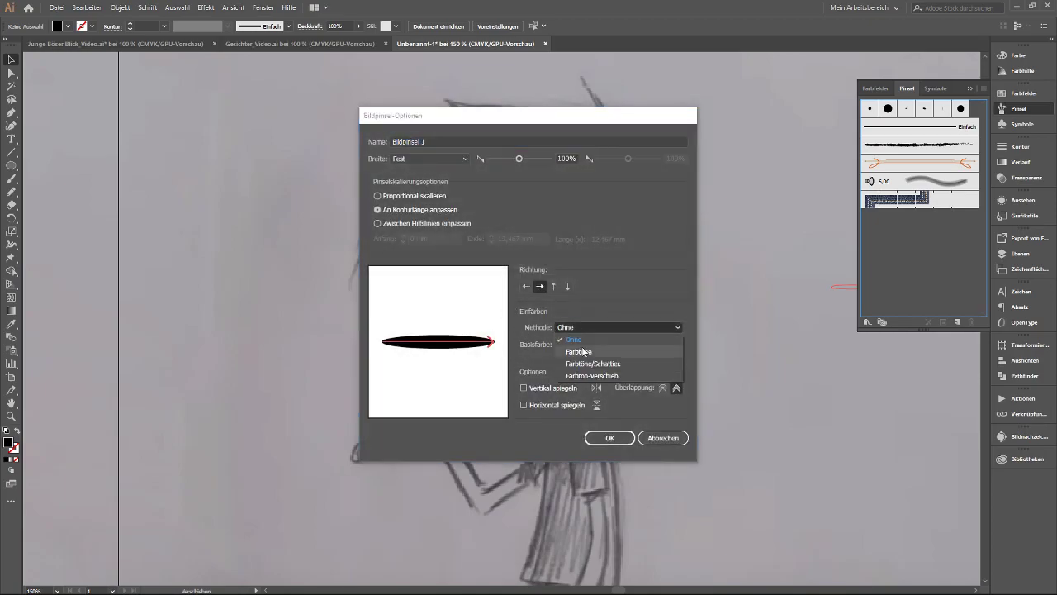
click(583, 351)
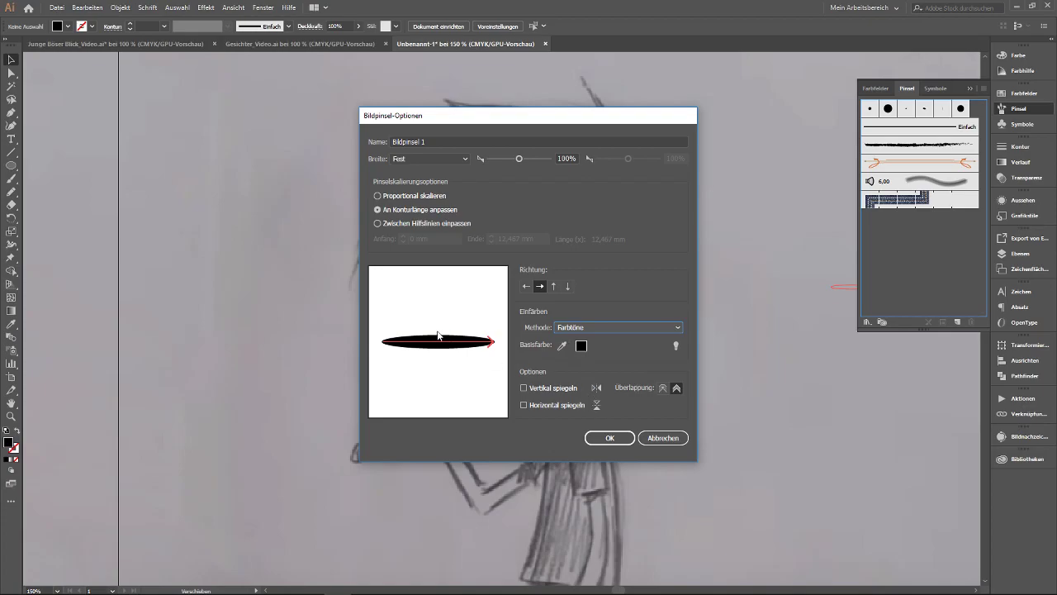
click(621, 442)
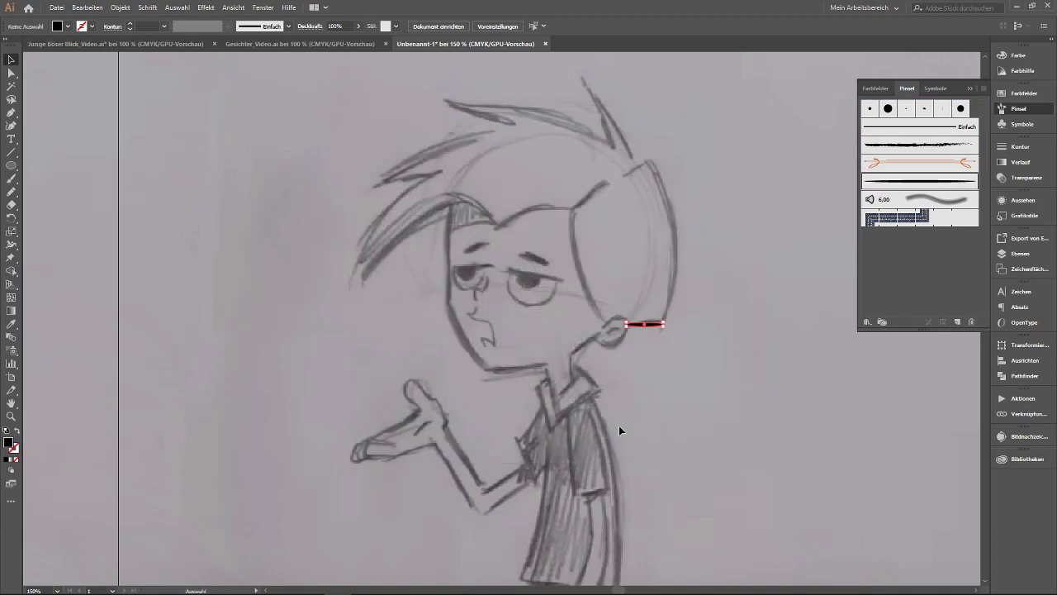
Paint jaw, wavy and zigzag test strokes with the brush, then undo them back to the ear ellipse.
click(668, 349)
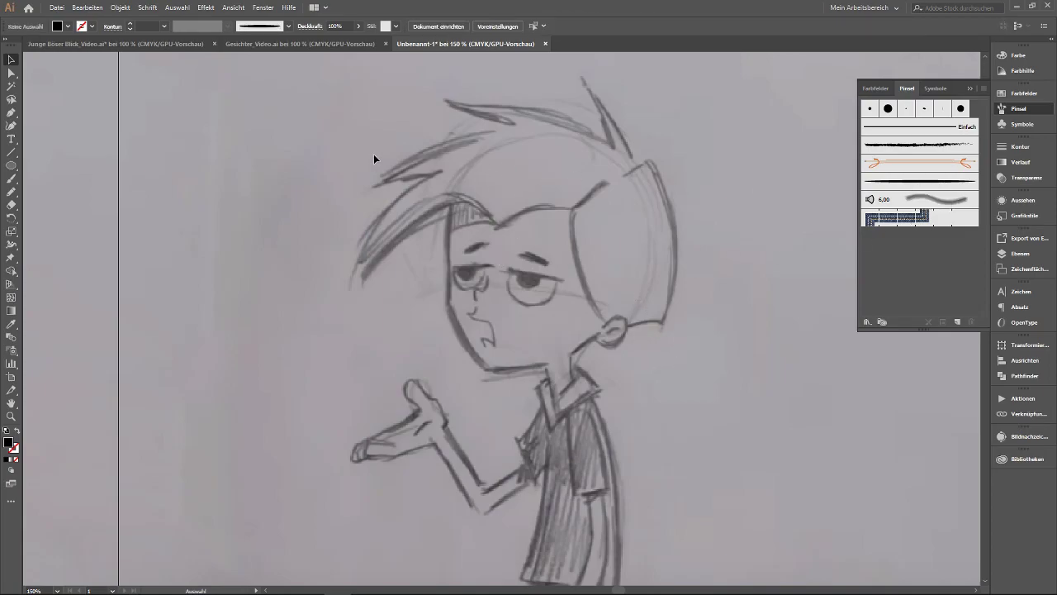
click(11, 181)
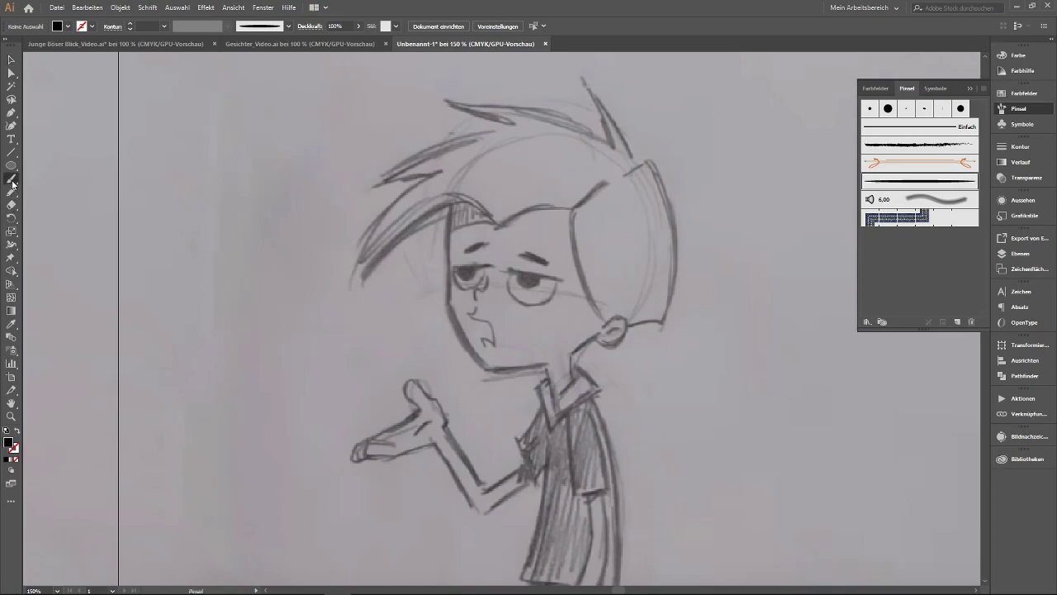
drag(427, 296, 591, 368)
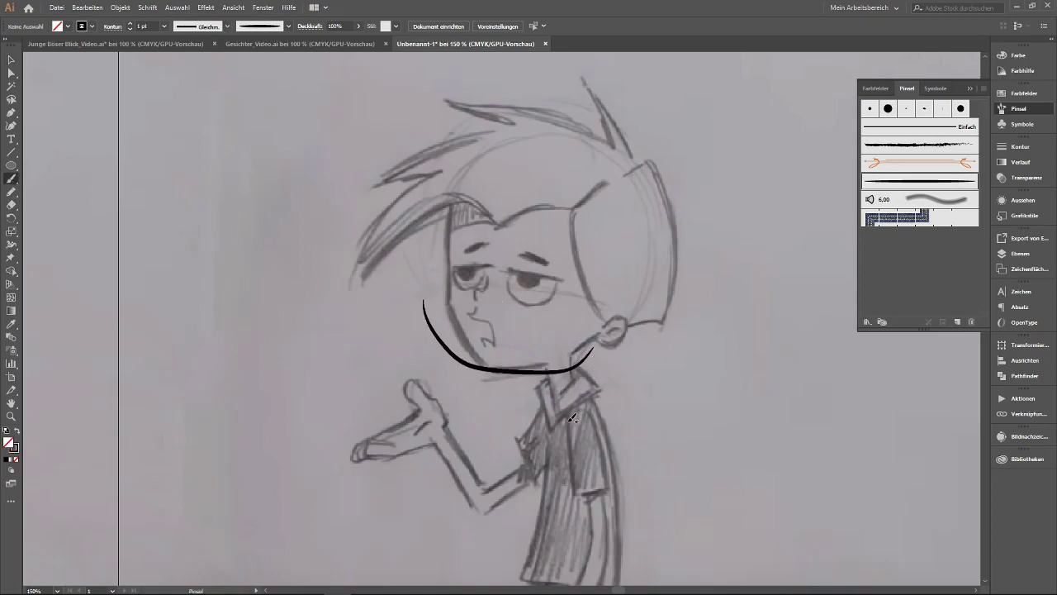
key(ctrl+z)
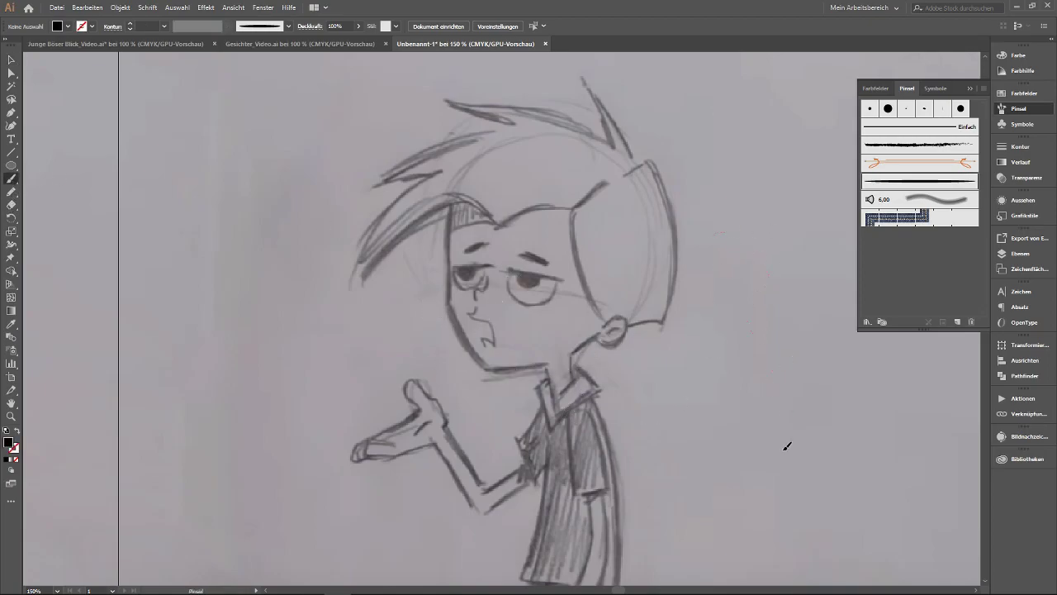
drag(713, 234, 707, 485)
mouse_move(730, 373)
mouse_down()
mouse_move(832, 457)
mouse_move(866, 447)
mouse_move(846, 410)
mouse_up()
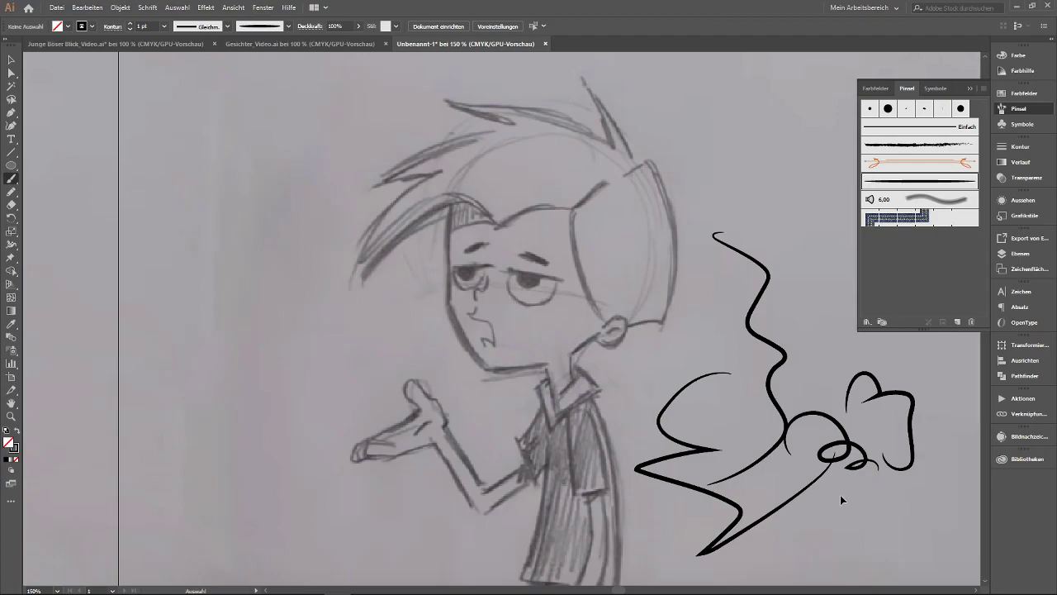
key(ctrl+z)
key(ctrl+z)
key(ctrl+z)
key(ctrl+z)
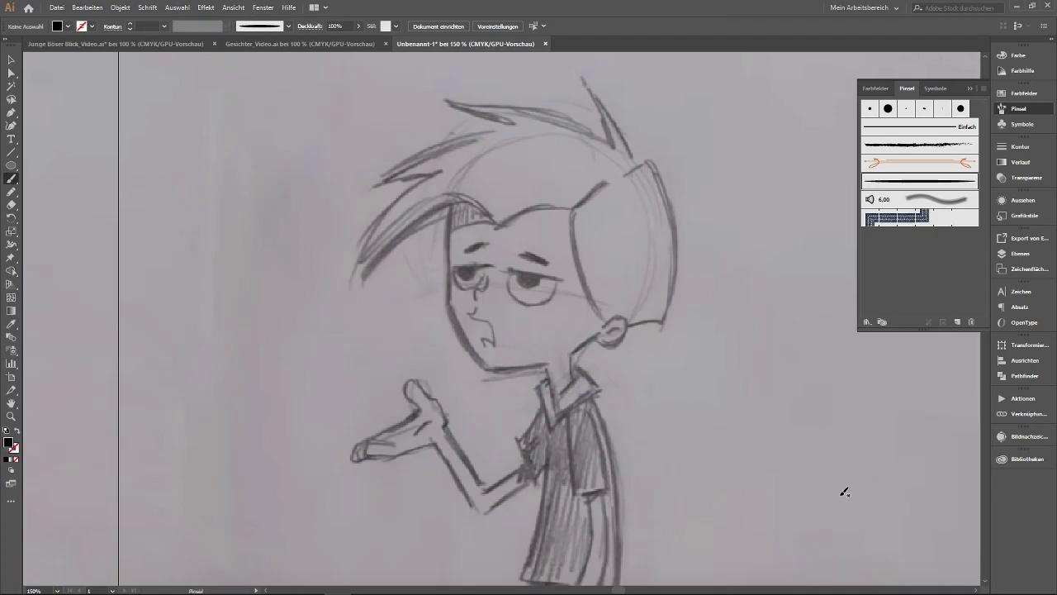
key(ctrl+z)
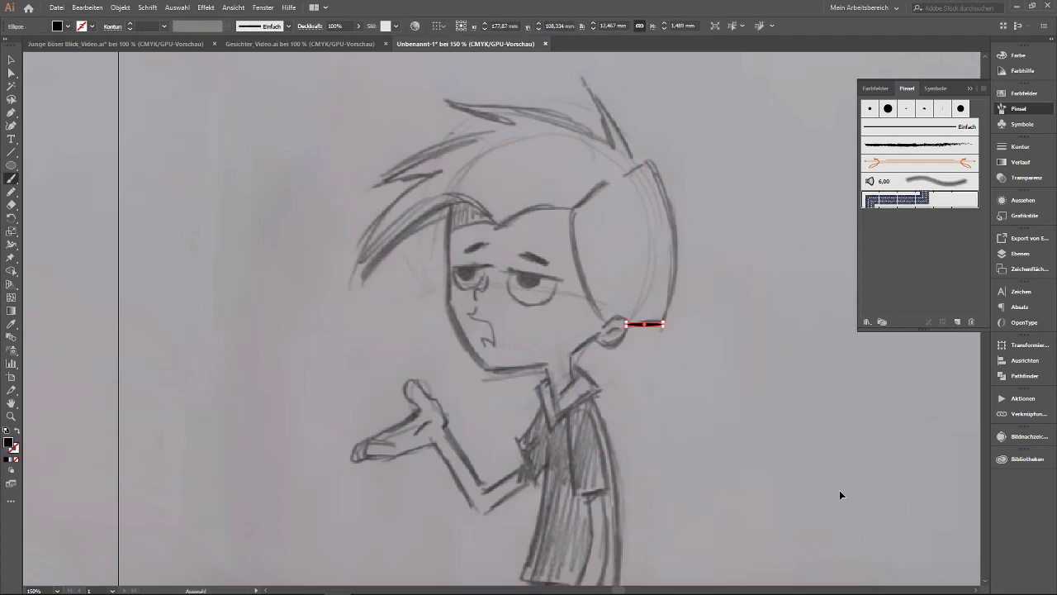
key(ctrl+z)
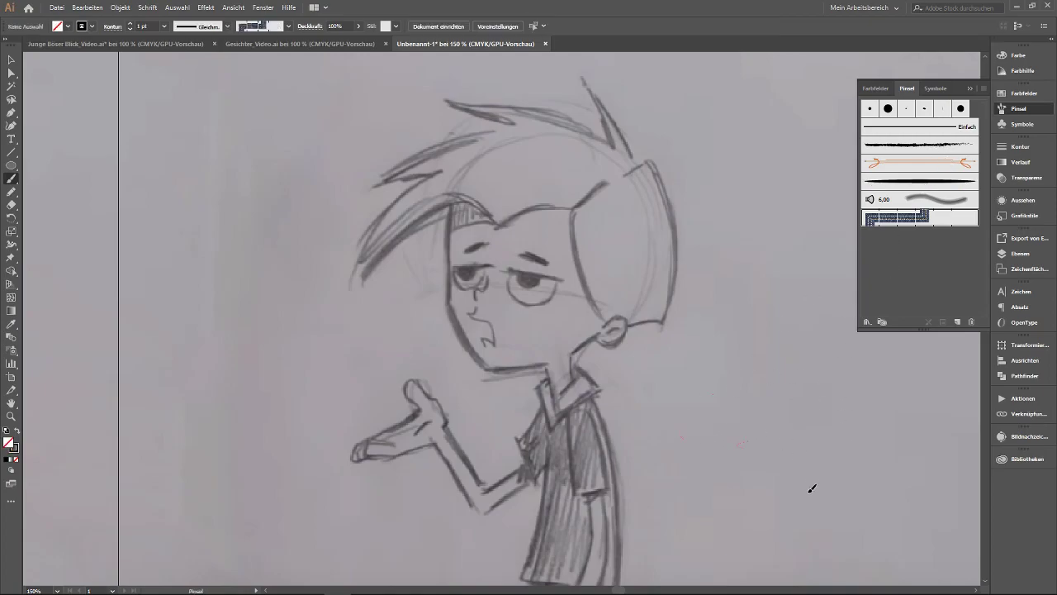
Try a test stroke with the denim pattern brush, then remove it.
drag(670, 436, 917, 426)
click(947, 180)
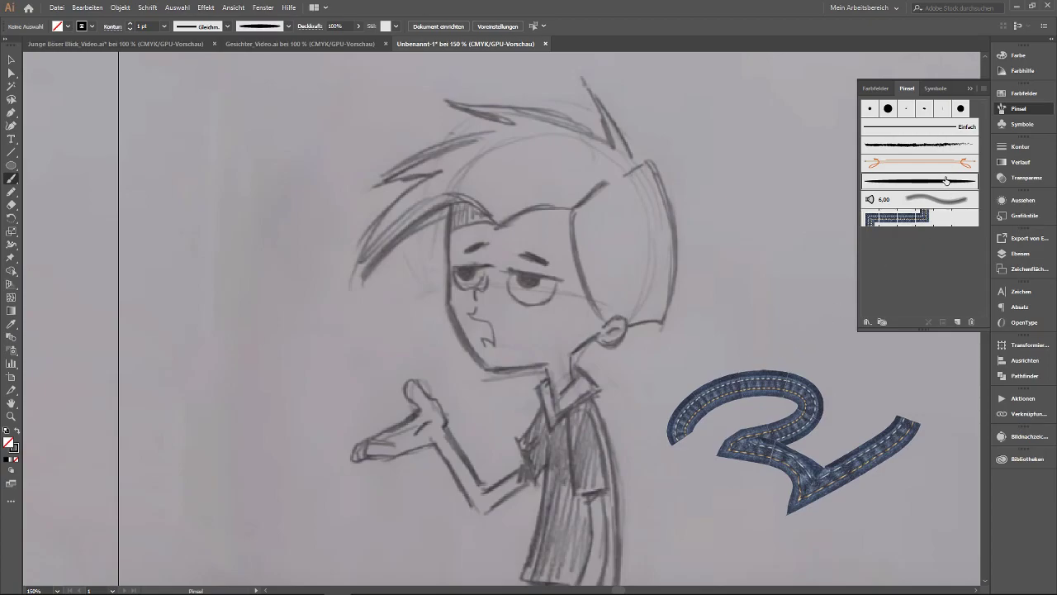
key(ctrl+z)
key(ctrl+z)
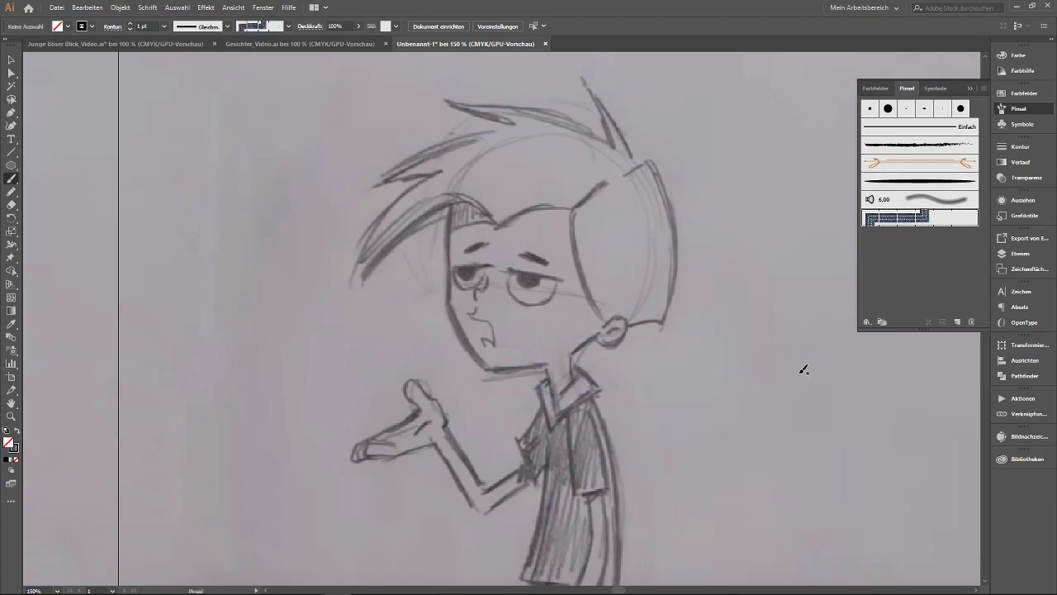
key(ctrl+shift+z)
key(ctrl+z)
Paint curved, looping and upper test scribbles with the thick black brush right of the boy.
click(918, 178)
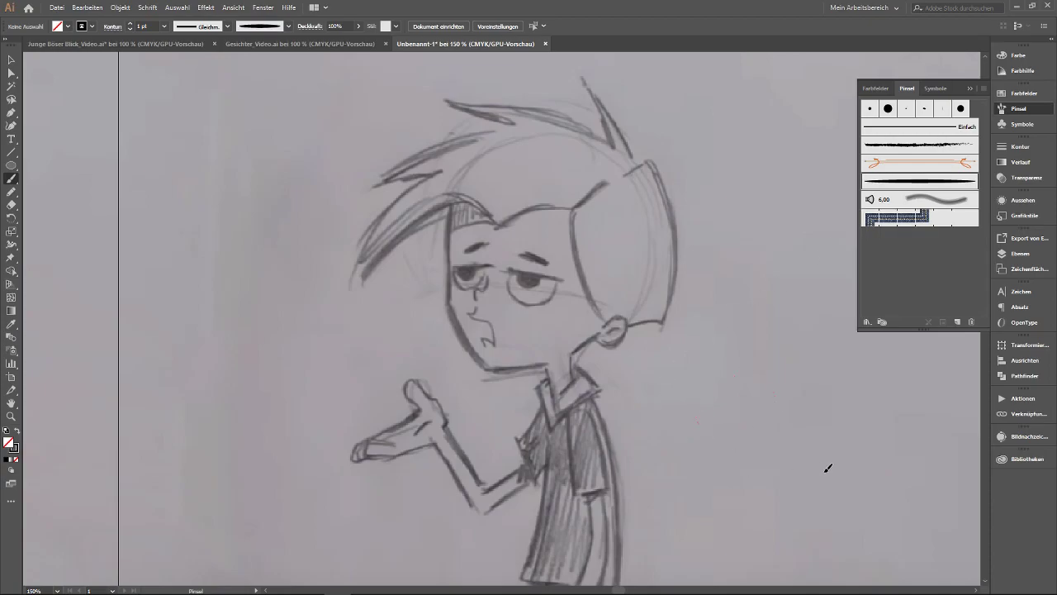
key(ctrl+shift+z)
drag(872, 436, 697, 508)
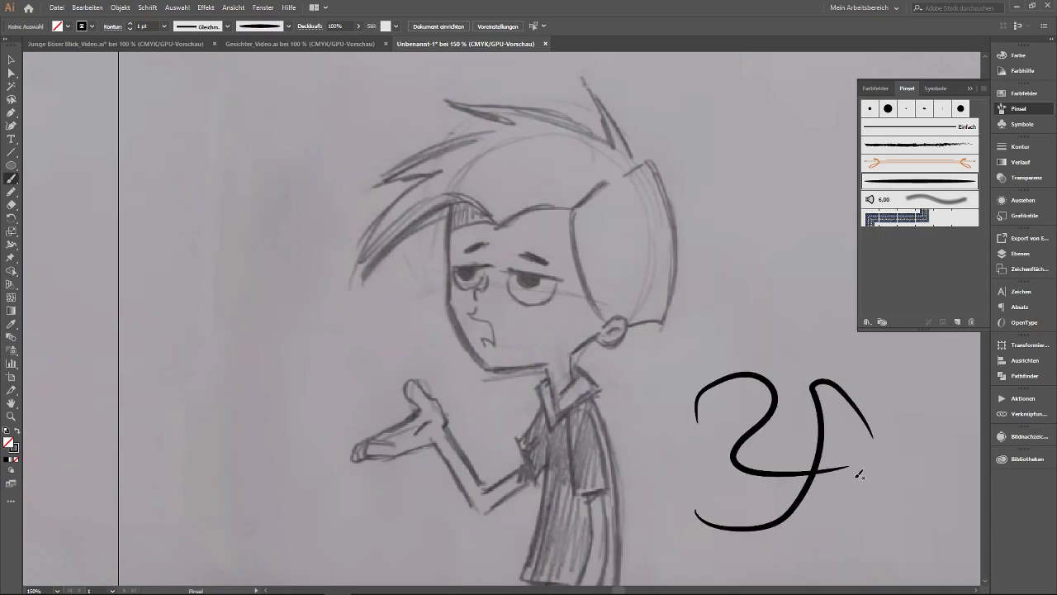
mouse_move(792, 514)
mouse_down()
mouse_move(859, 472)
mouse_move(805, 533)
mouse_up()
drag(776, 236, 749, 334)
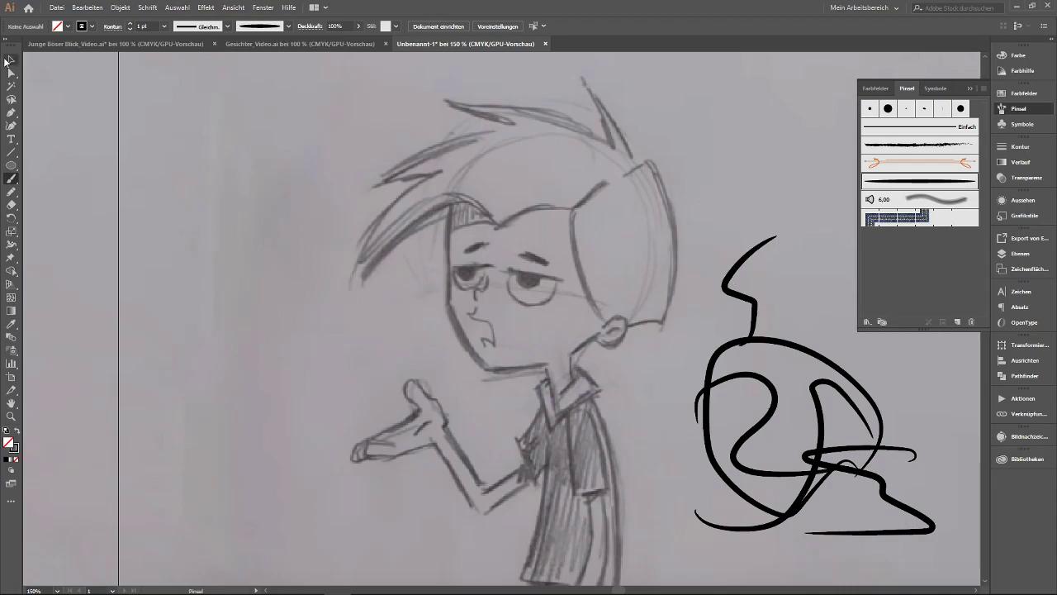
Select and delete the test scribbles beside the boy.
click(10, 60)
scroll(714, 292, right, 4)
scroll(714, 292, down, 2)
click(769, 413)
key(Delete)
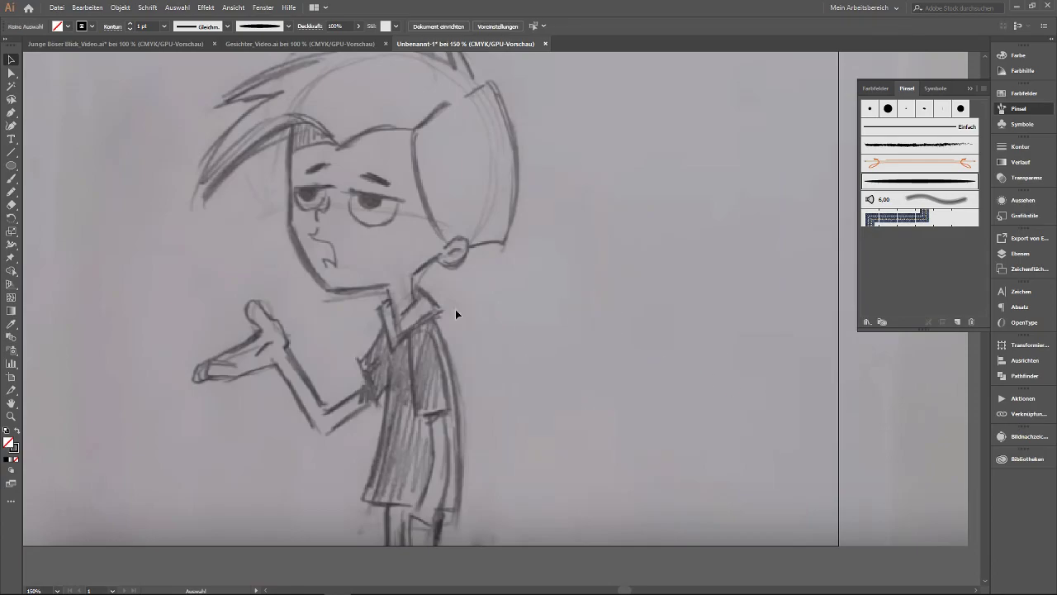
scroll(455, 314, up, 2)
scroll(165, 183, left, 4)
Draw a thin, flat, black-filled ellipse without outline beside the boy's ear.
click(10, 166)
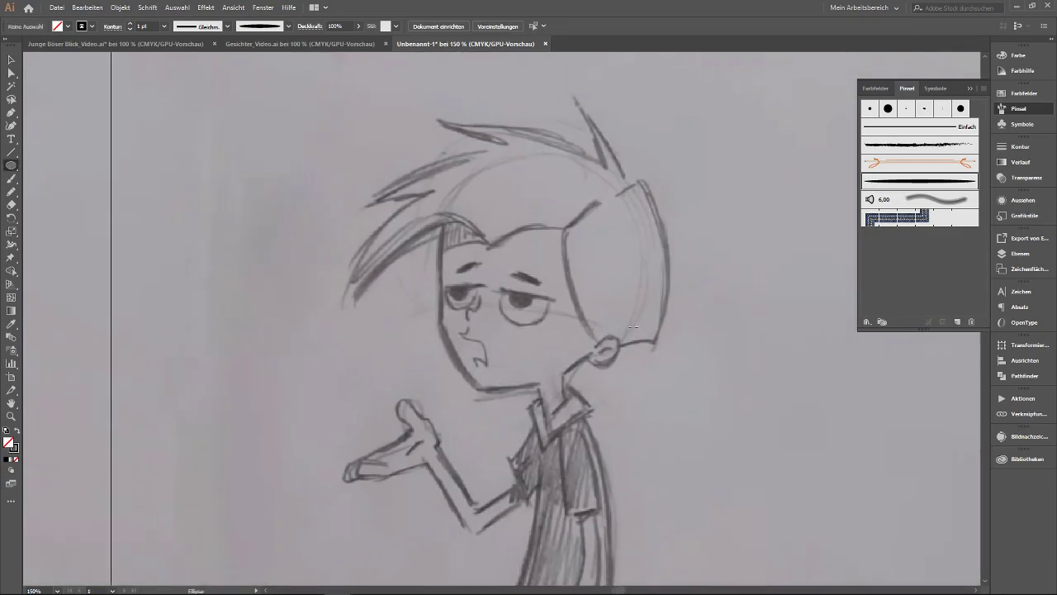
drag(616, 341, 659, 344)
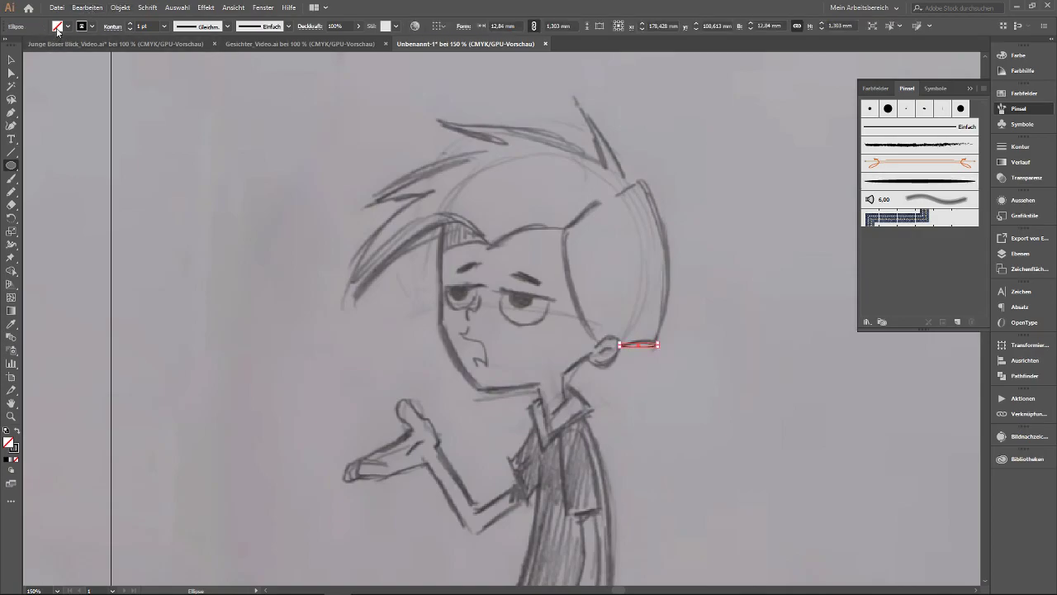
click(18, 432)
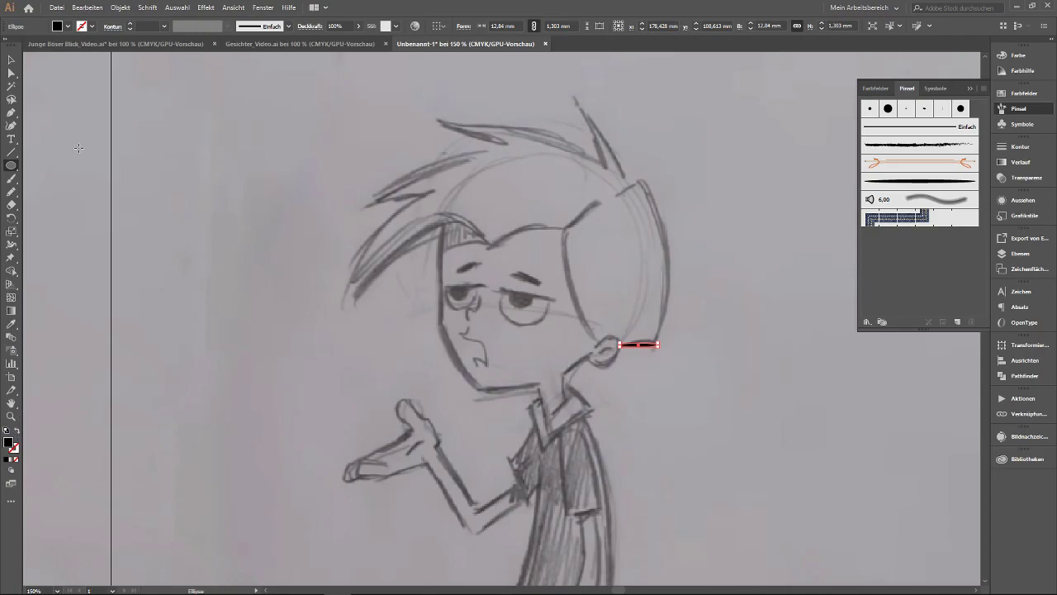
click(12, 62)
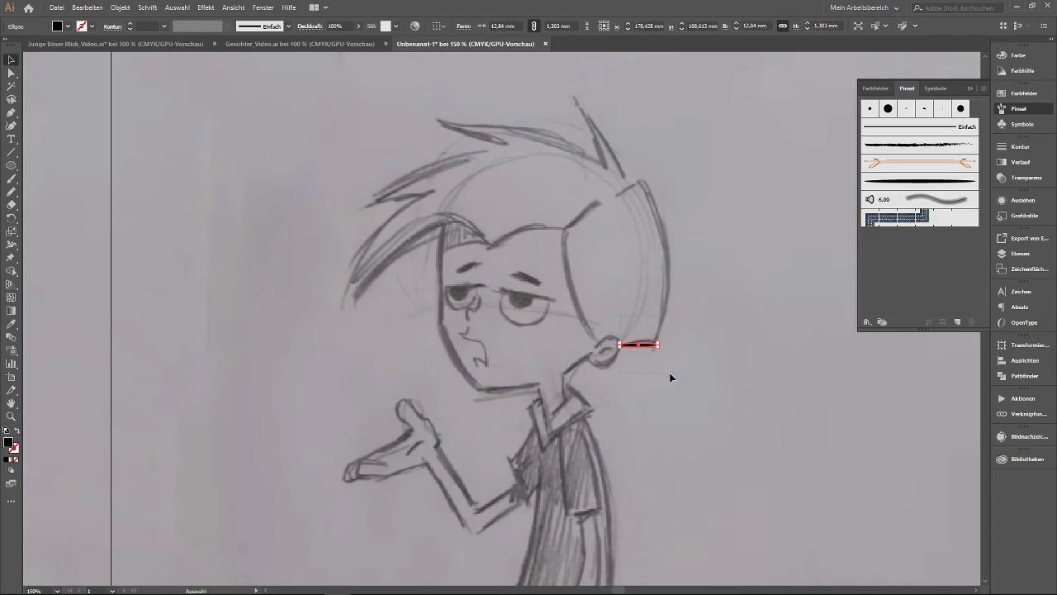
click(948, 181)
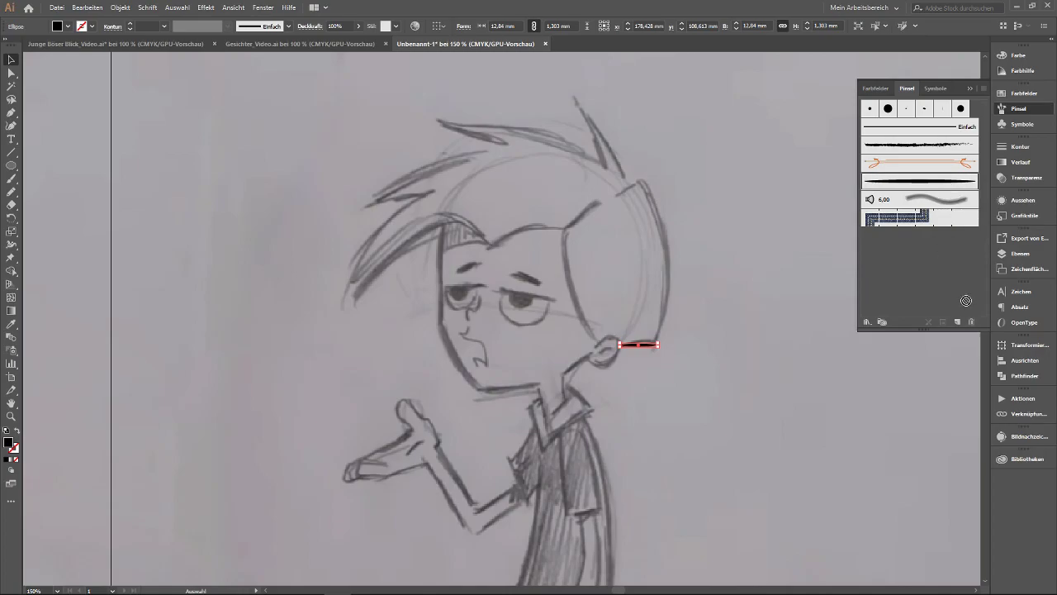
click(971, 322)
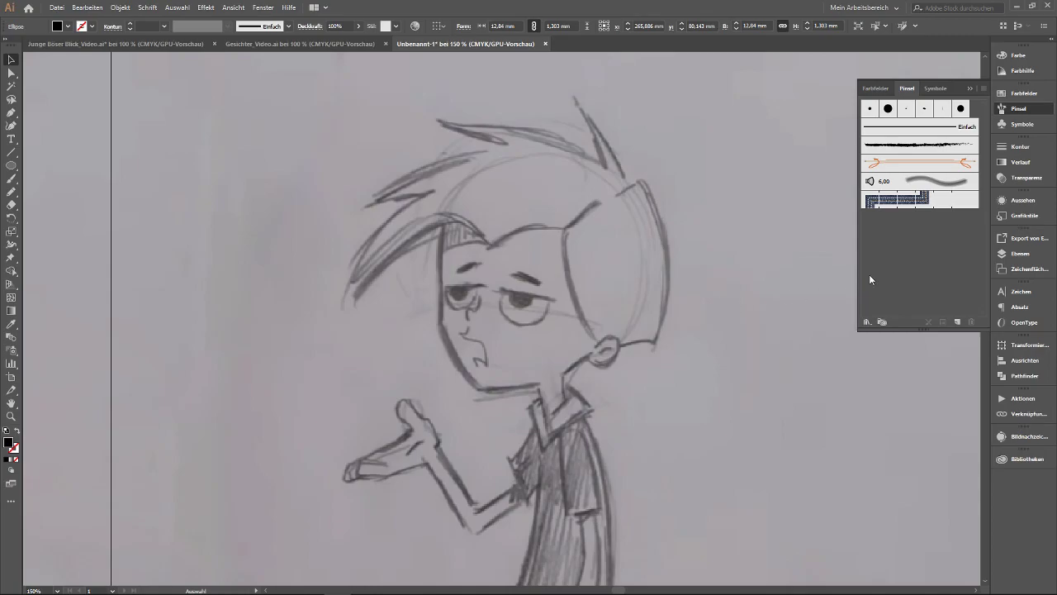
key(ctrl+z)
Add the black ellipse as a new art brush with Farbtöne colourisation.
drag(651, 344, 907, 259)
click(481, 318)
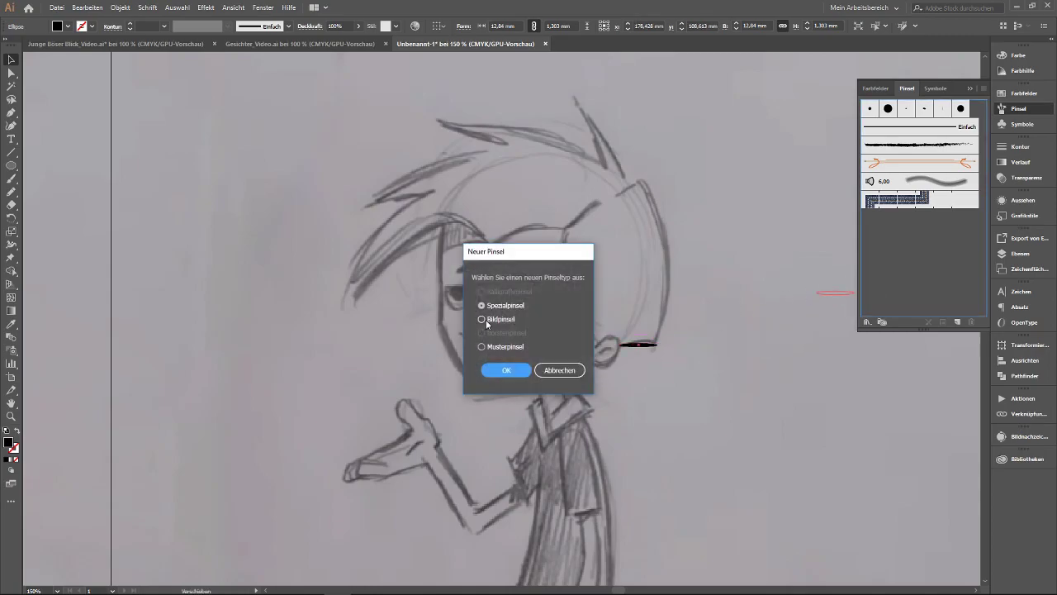
click(506, 370)
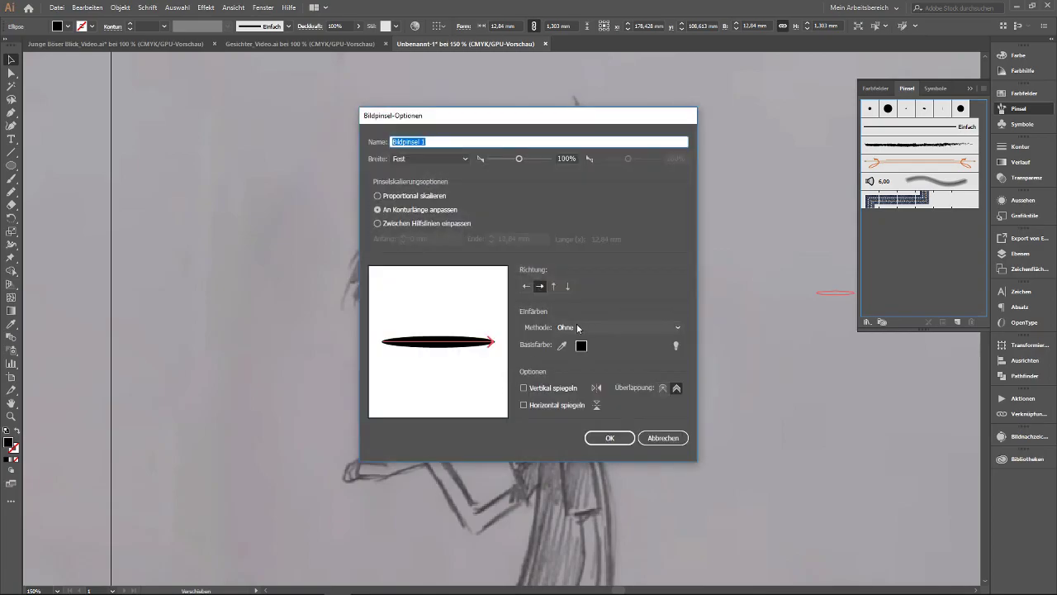
click(578, 327)
click(580, 351)
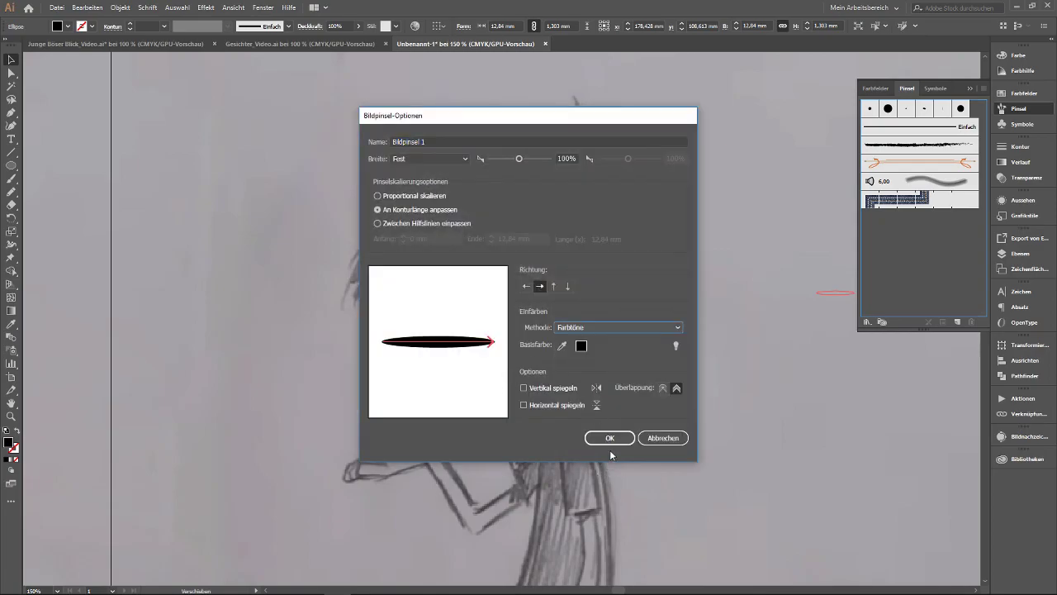
click(609, 438)
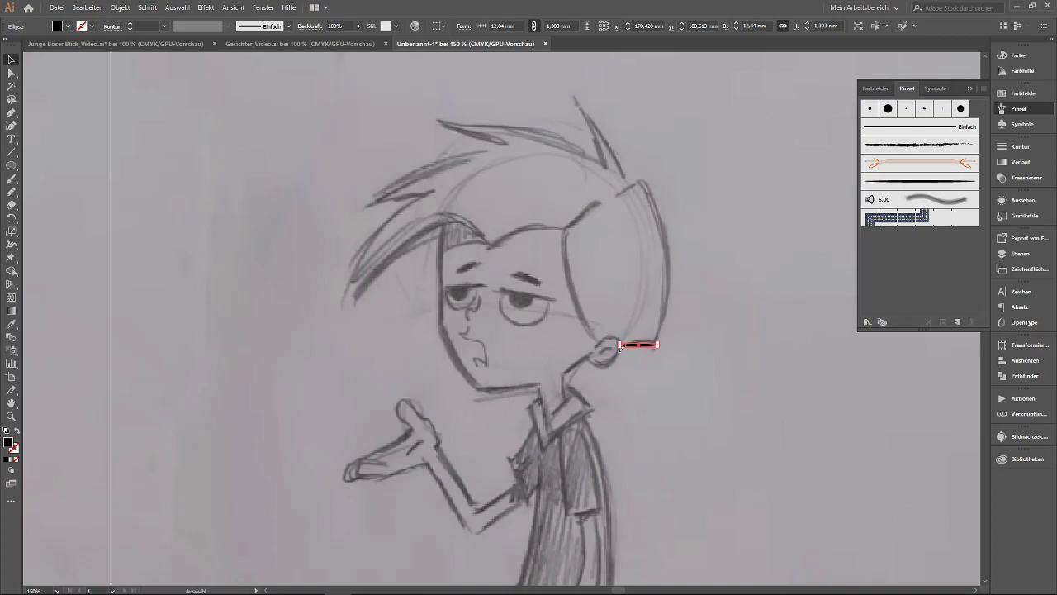
click(653, 374)
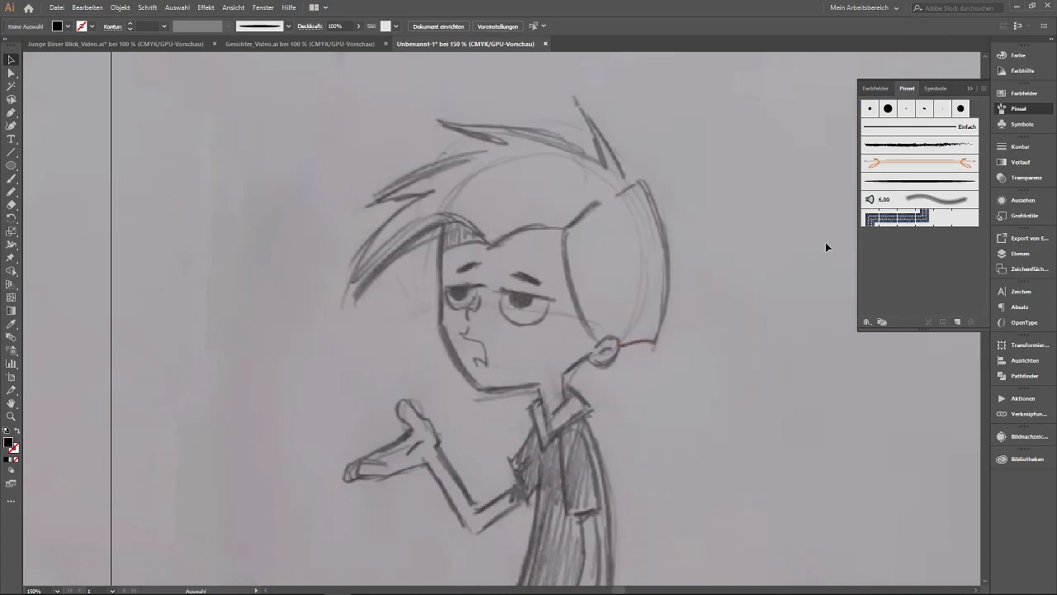
click(12, 178)
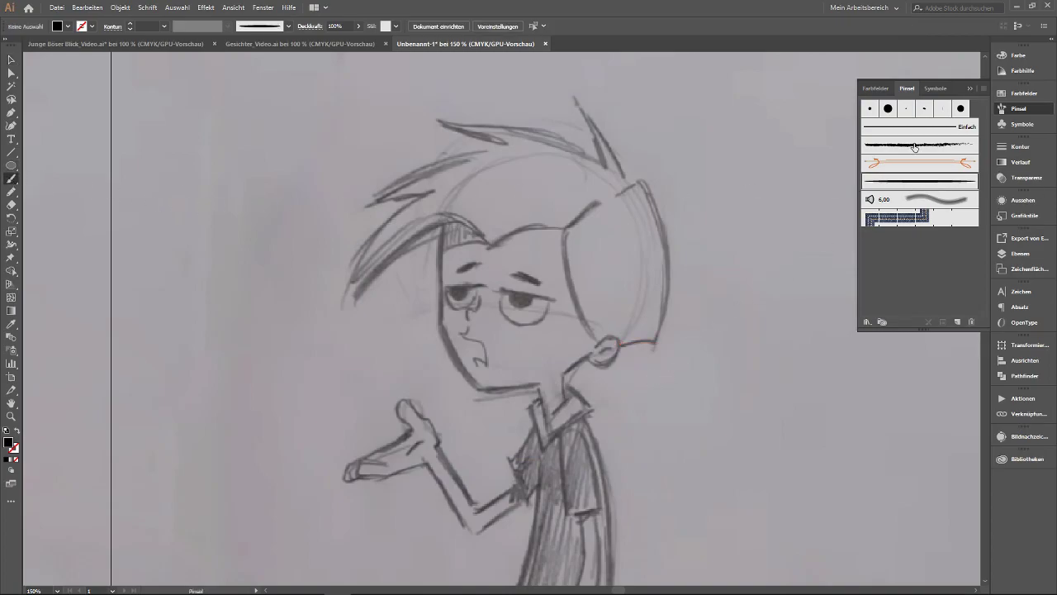
drag(768, 196, 665, 427)
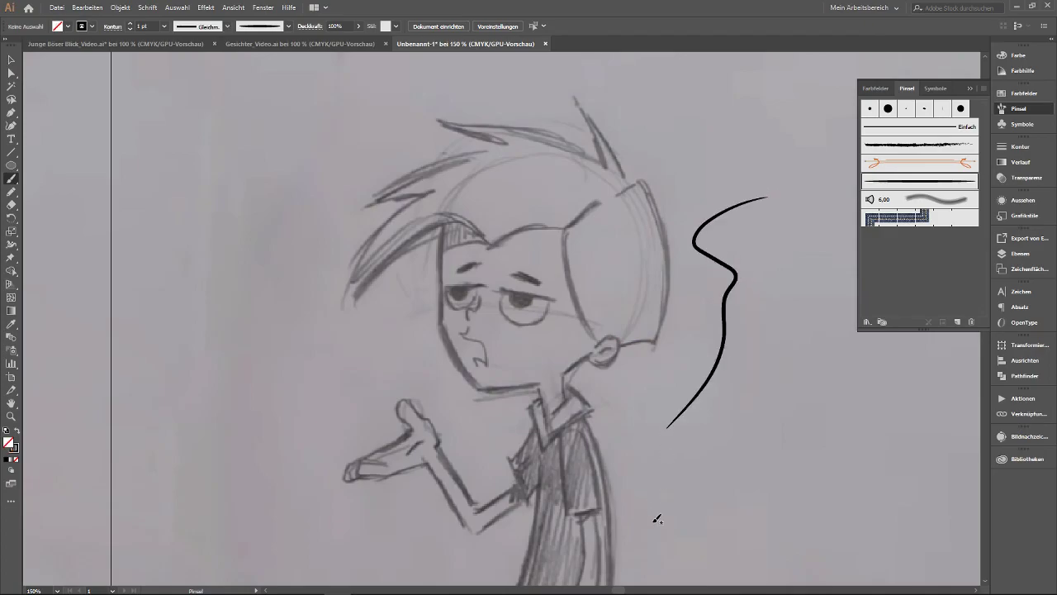
drag(802, 285, 718, 477)
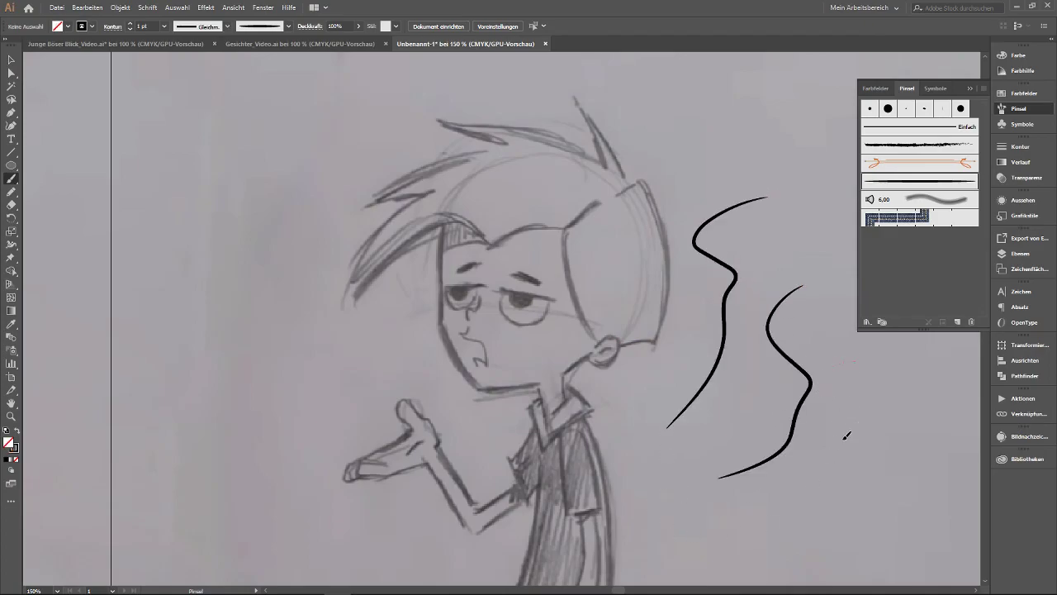
drag(854, 361, 788, 482)
drag(900, 384, 792, 498)
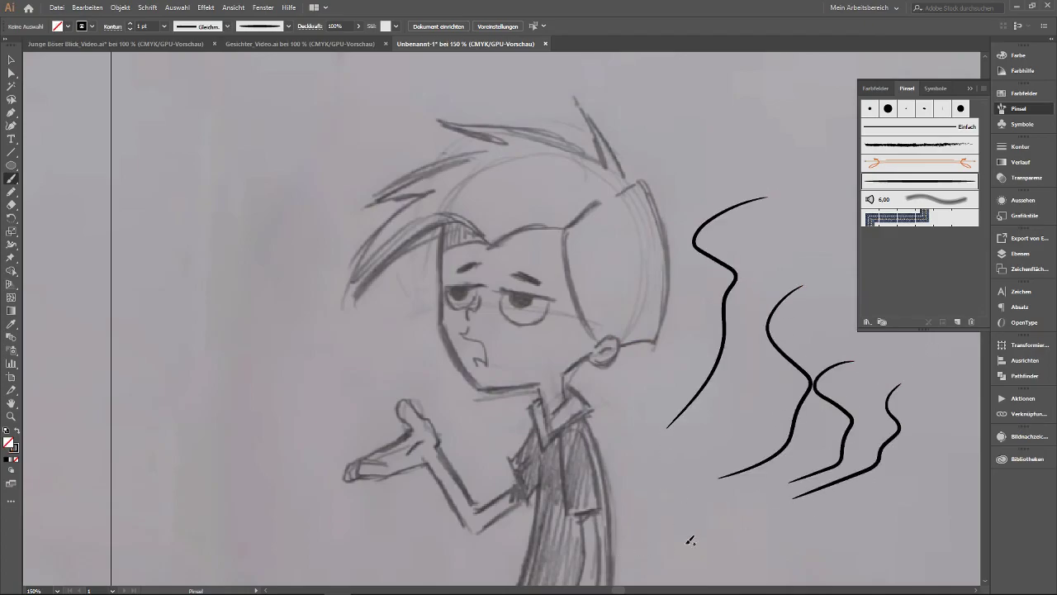
key(ctrl+z)
key(ctrl+z)
key(ctrl+z)
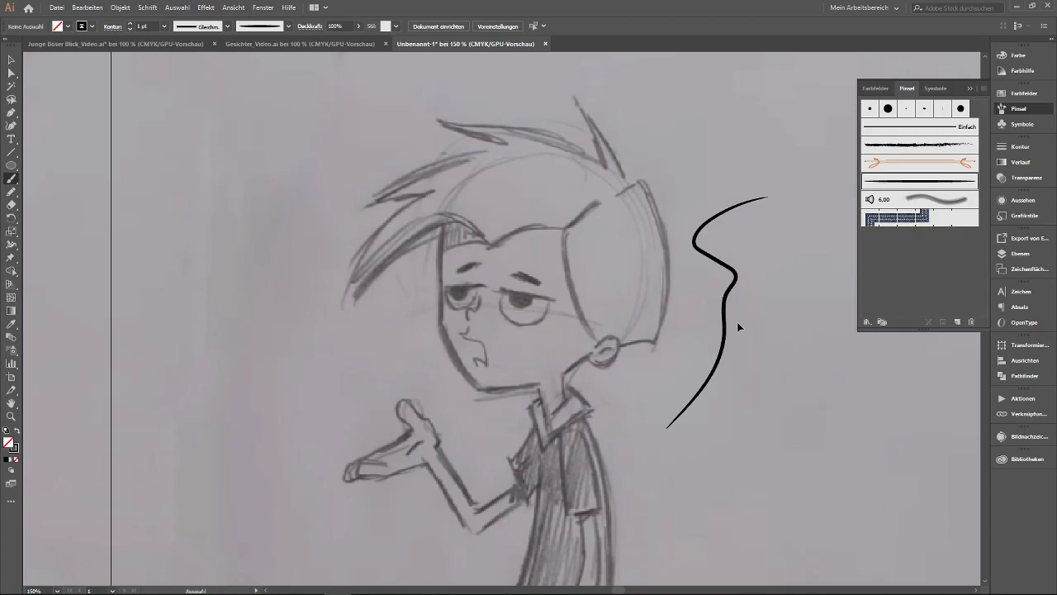
key(ctrl+z)
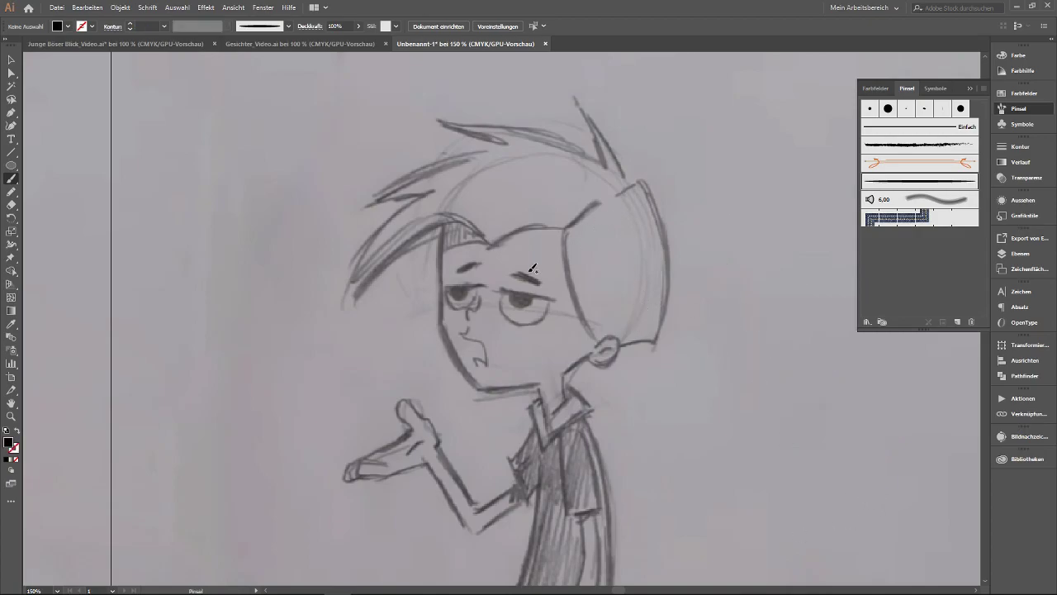
Zoom in and ink the right edge of the face, discarding a stray lower-face stroke.
scroll(487, 277, up, 1)
scroll(479, 289, up, 1)
scroll(512, 352, up, 1)
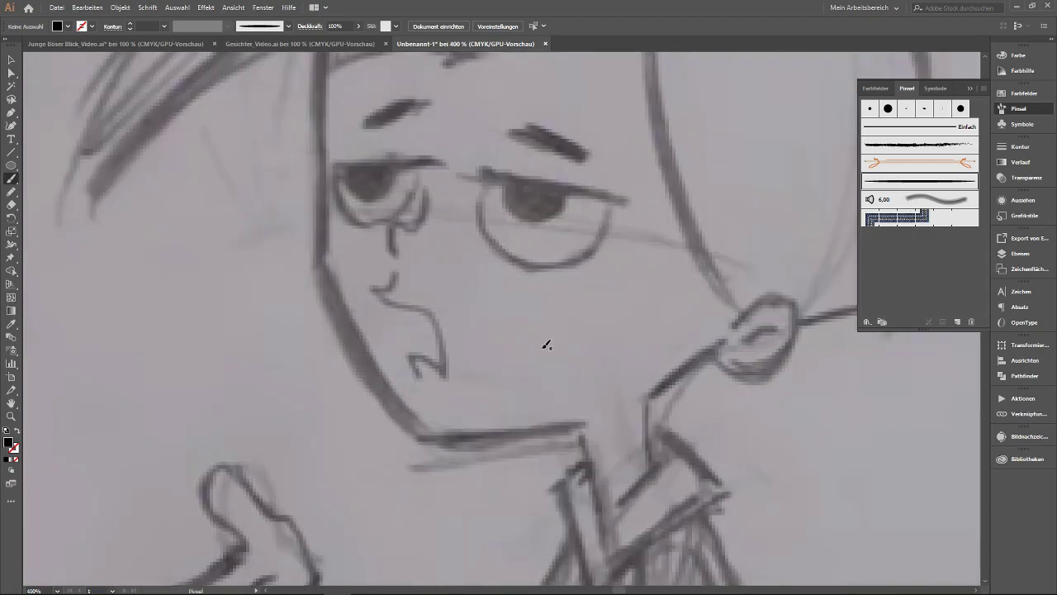
scroll(545, 344, down, 2)
mouse_move(386, 354)
mouse_down()
mouse_move(525, 317)
mouse_move(439, 361)
mouse_up()
key(ctrl+z)
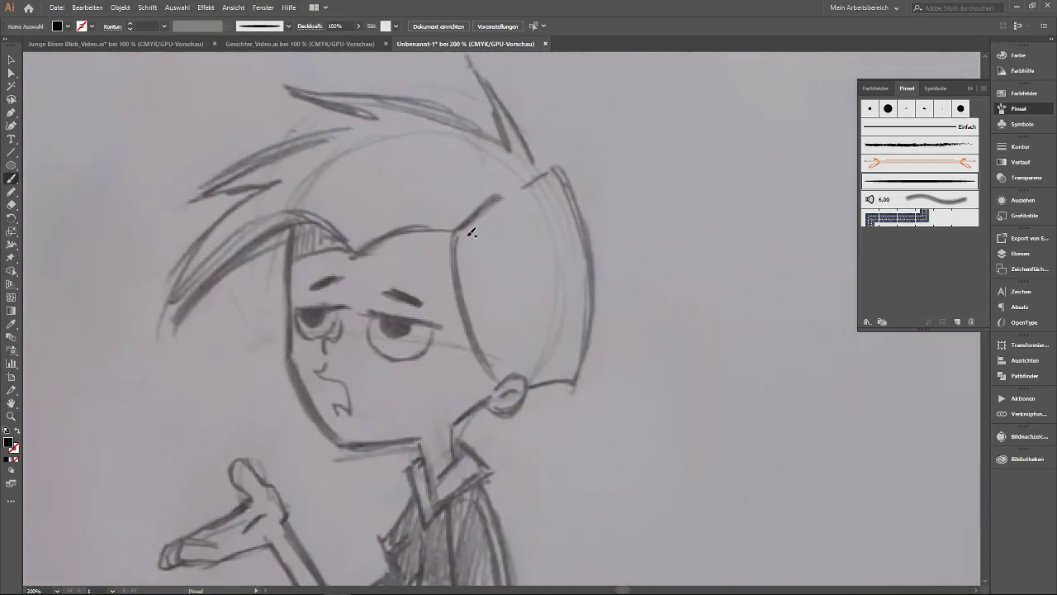
drag(452, 233, 504, 383)
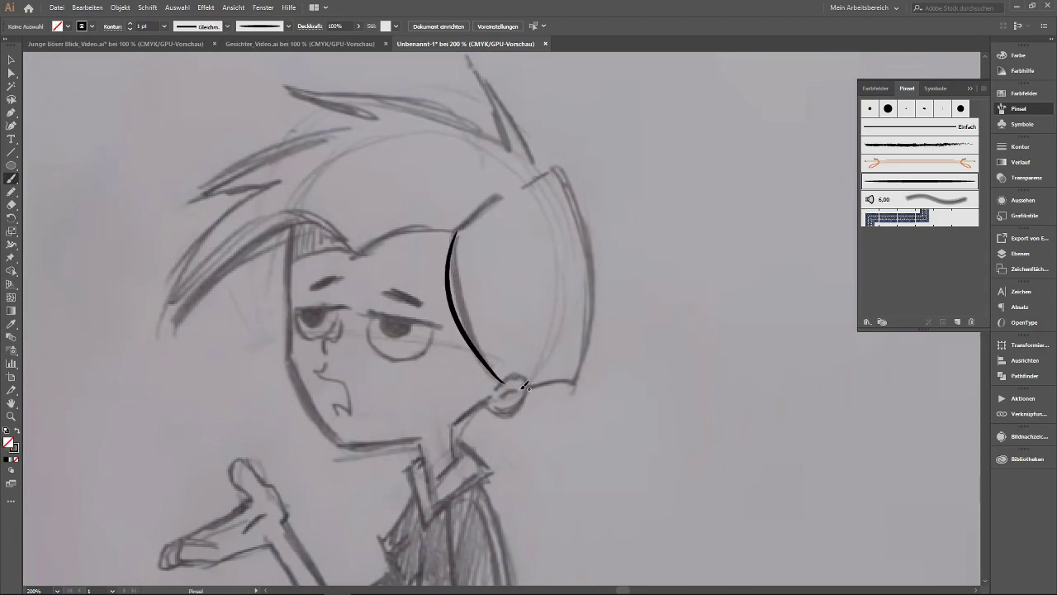
key(ctrl+z)
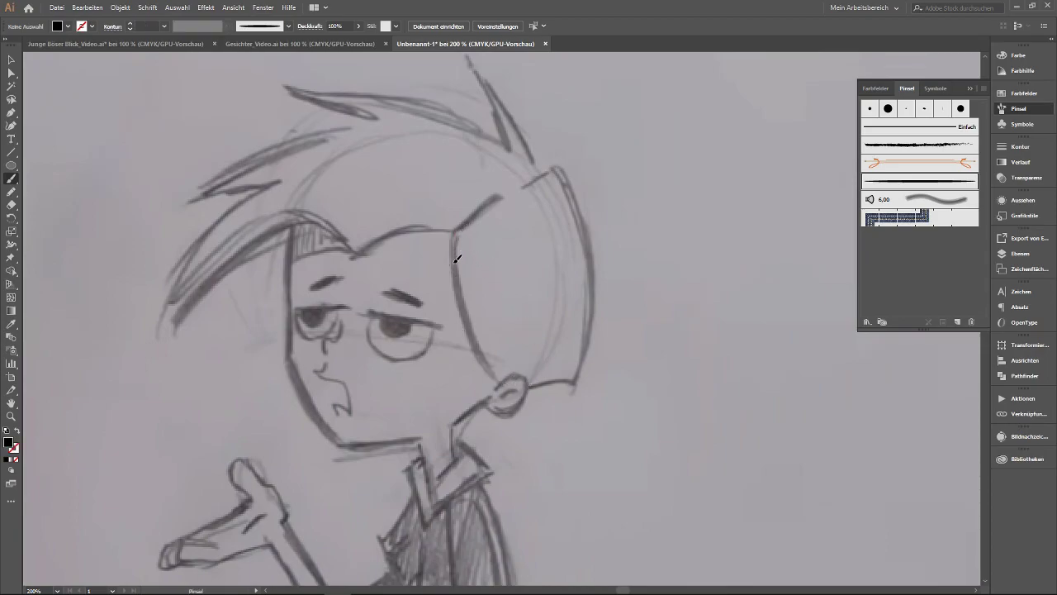
key(ctrl+shift+z)
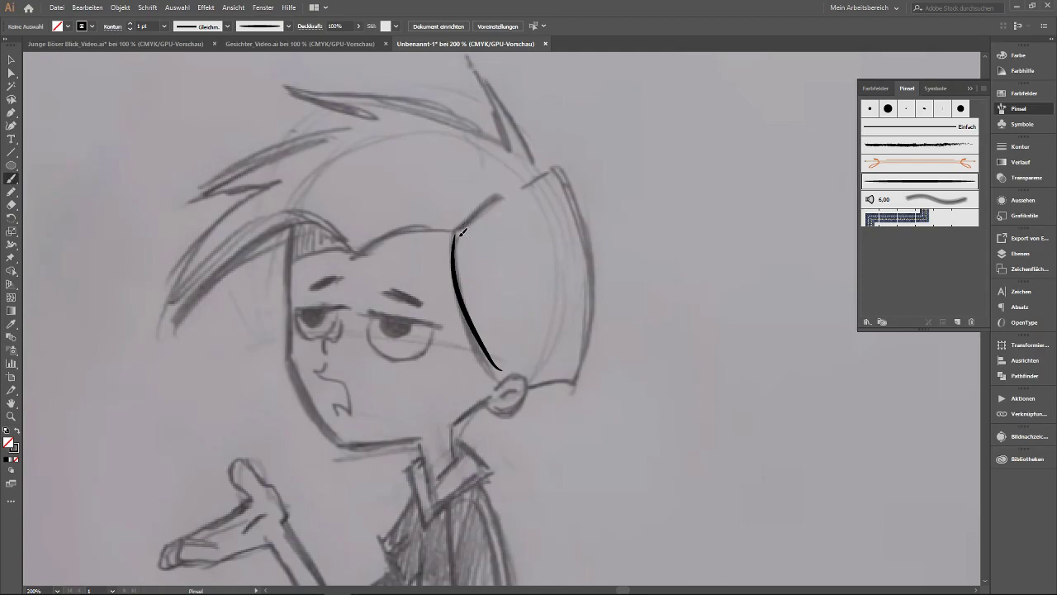
Ink the top edge of the hair and the right head outline, undoing the chin stroke.
drag(459, 233, 570, 167)
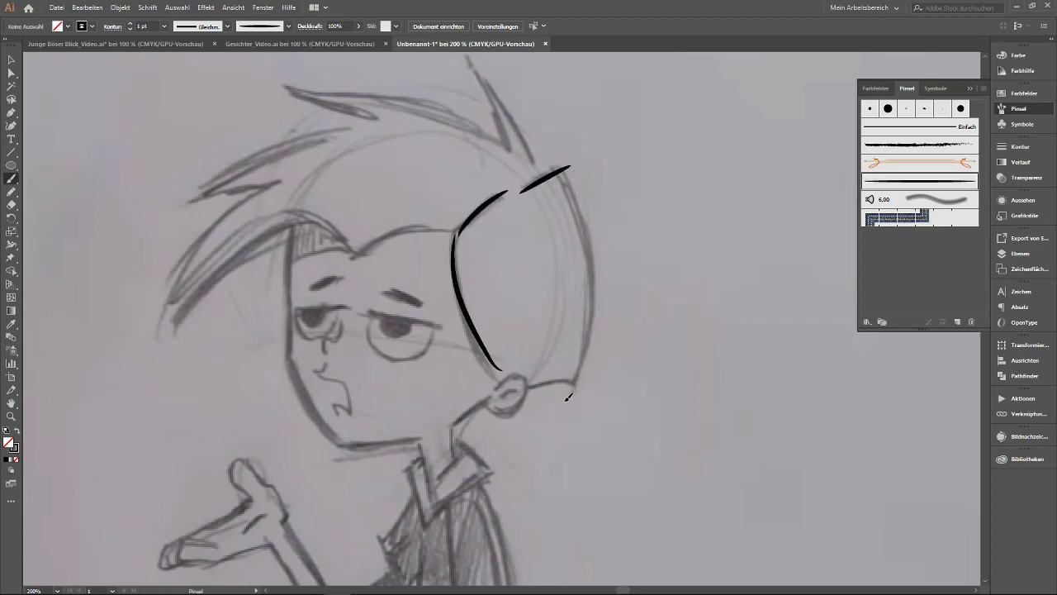
mouse_move(566, 397)
mouse_down()
mouse_move(446, 430)
mouse_move(611, 301)
mouse_move(544, 315)
mouse_up()
drag(631, 261, 492, 338)
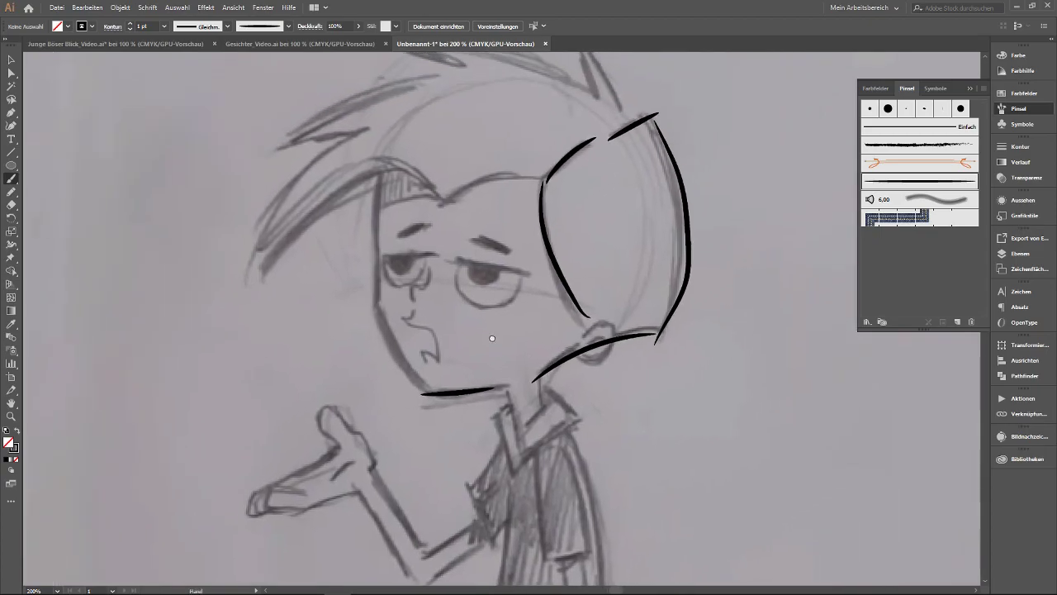
key(ctrl+t)
key(ctrl+z)
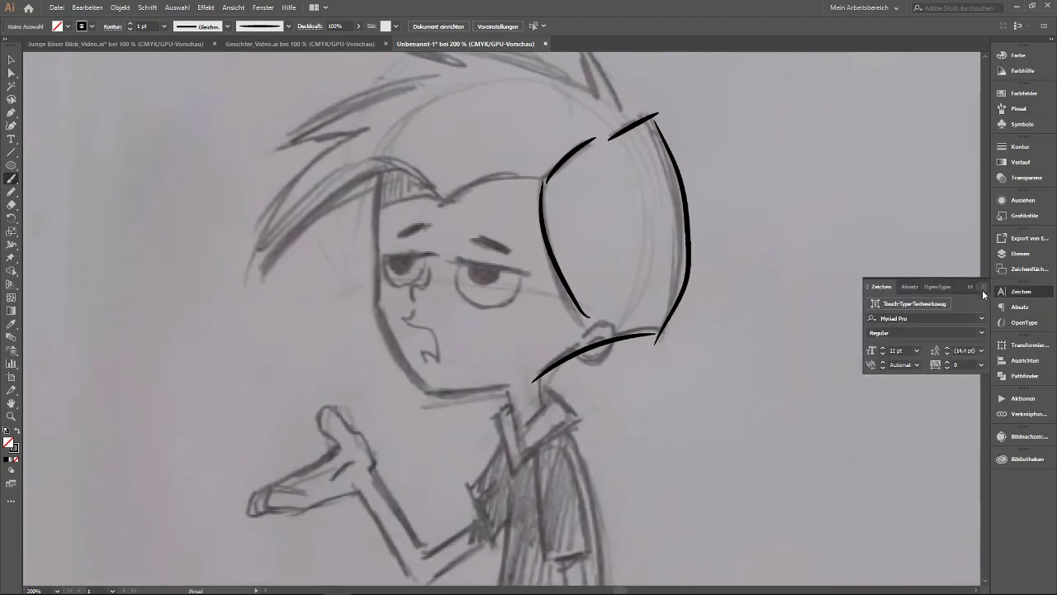
Target the inking layer Ebene 2 and ink the jaw line beneath the mouth.
click(970, 286)
click(1020, 252)
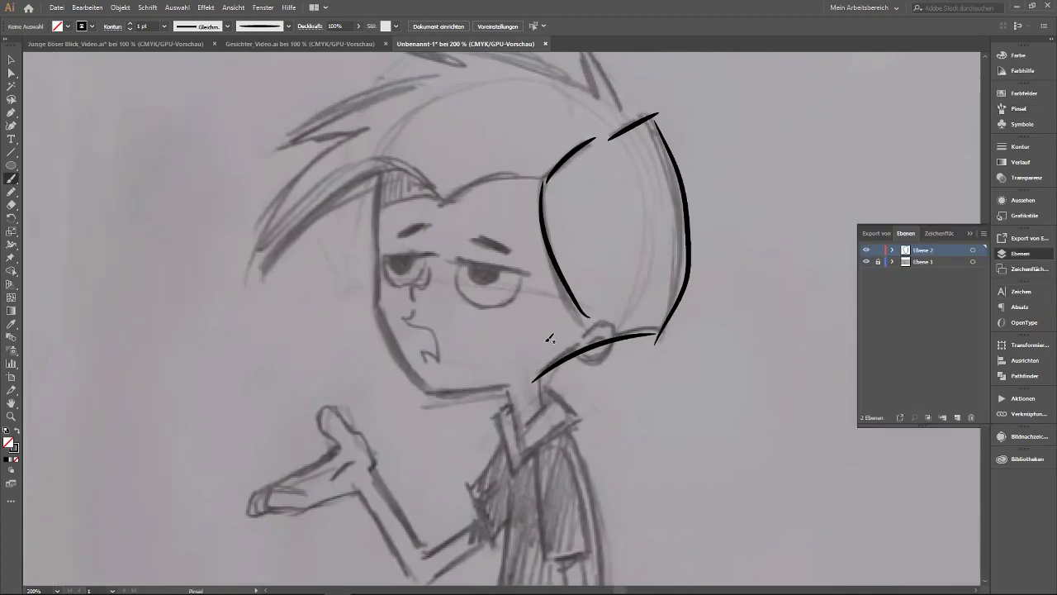
drag(425, 393, 508, 381)
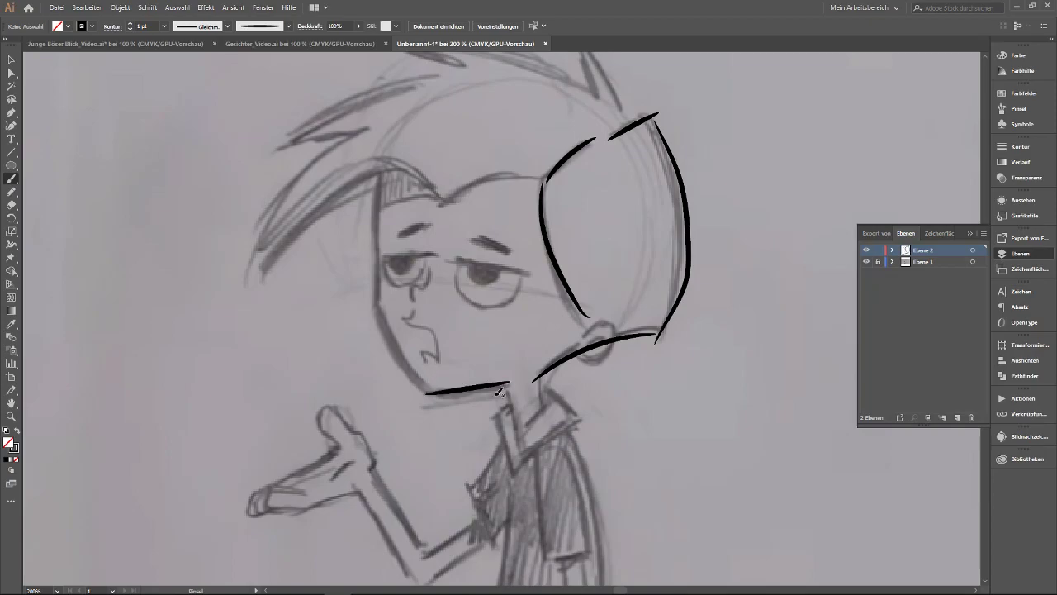
drag(530, 346, 570, 432)
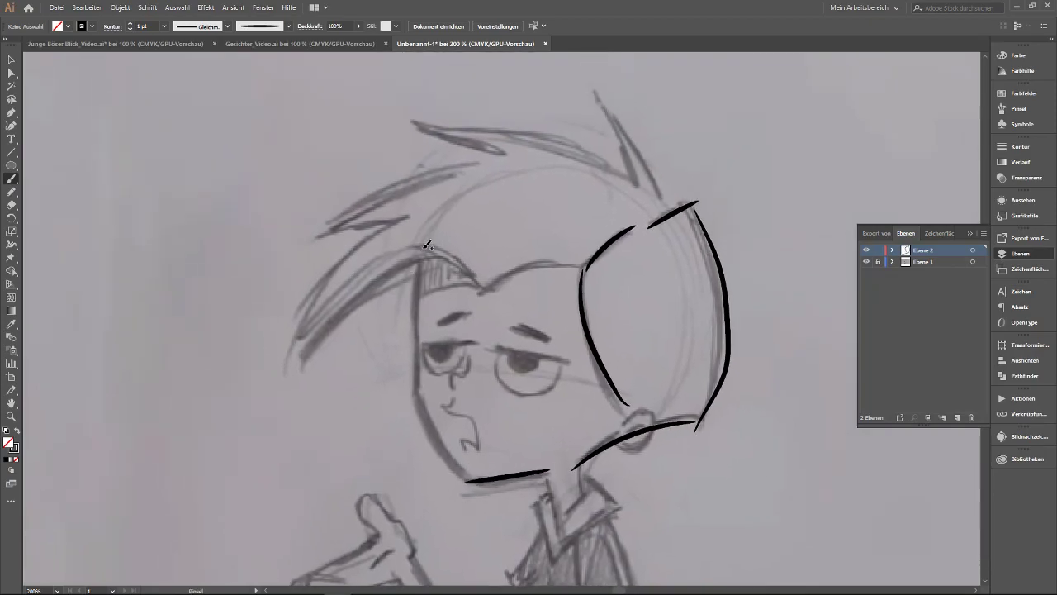
Ink the face's left edge down to the chin, then toggle the pencil sketch to check.
drag(451, 467, 452, 471)
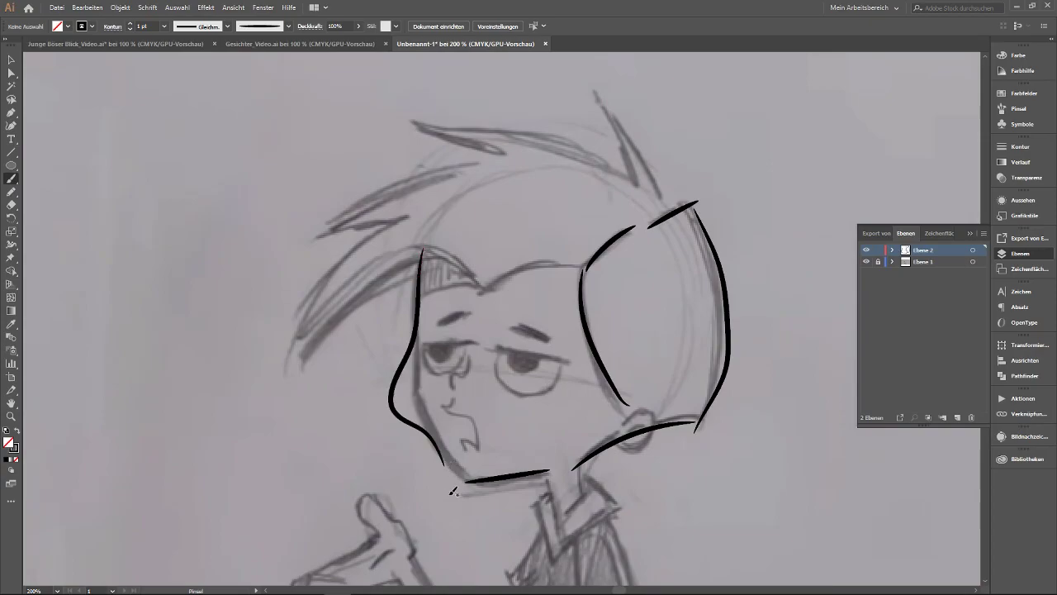
key(ctrl+z)
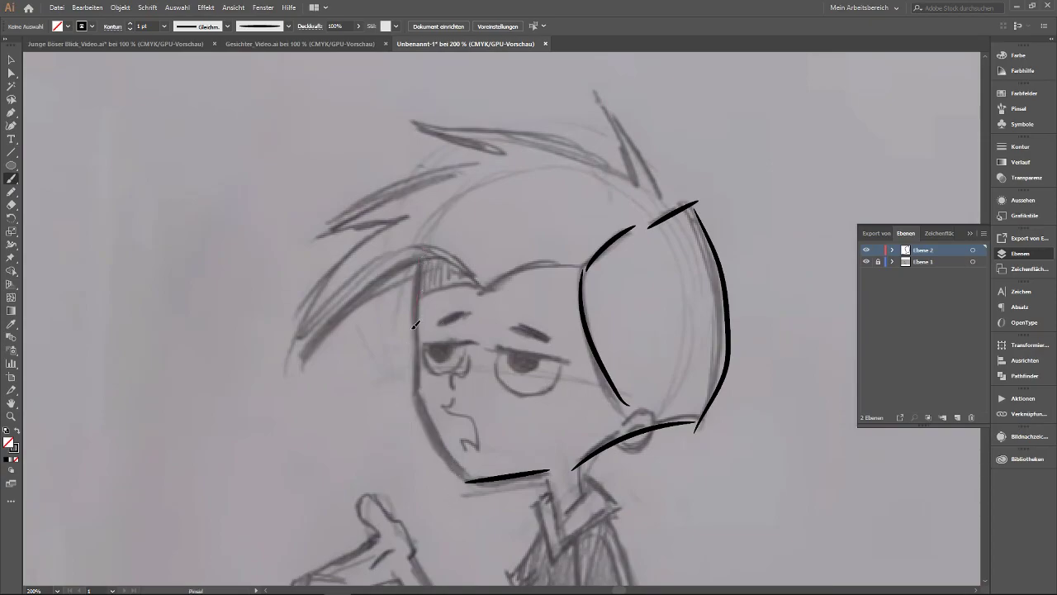
drag(442, 438, 472, 482)
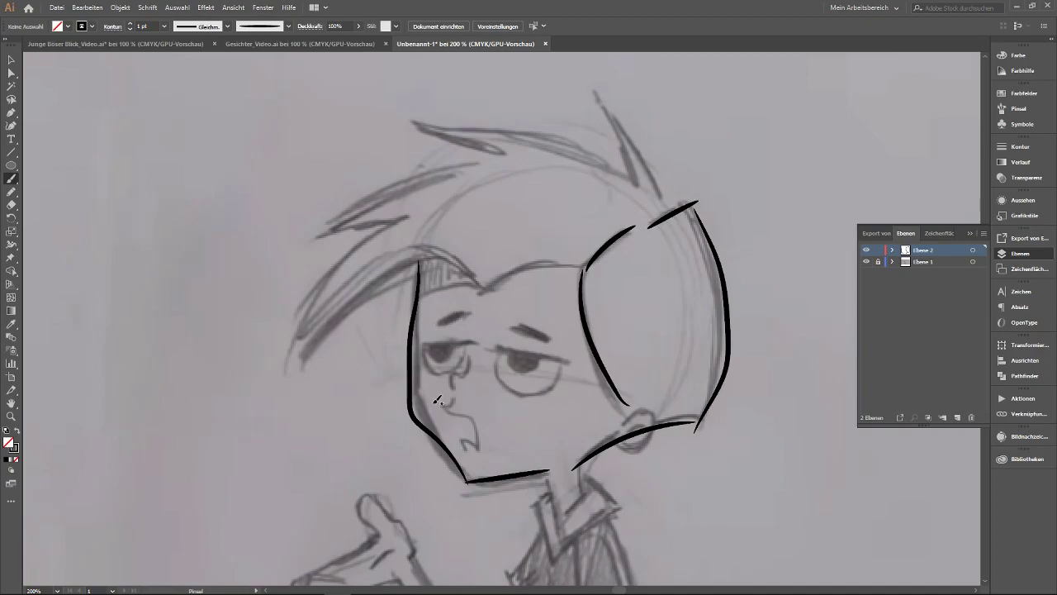
key(ctrl+z)
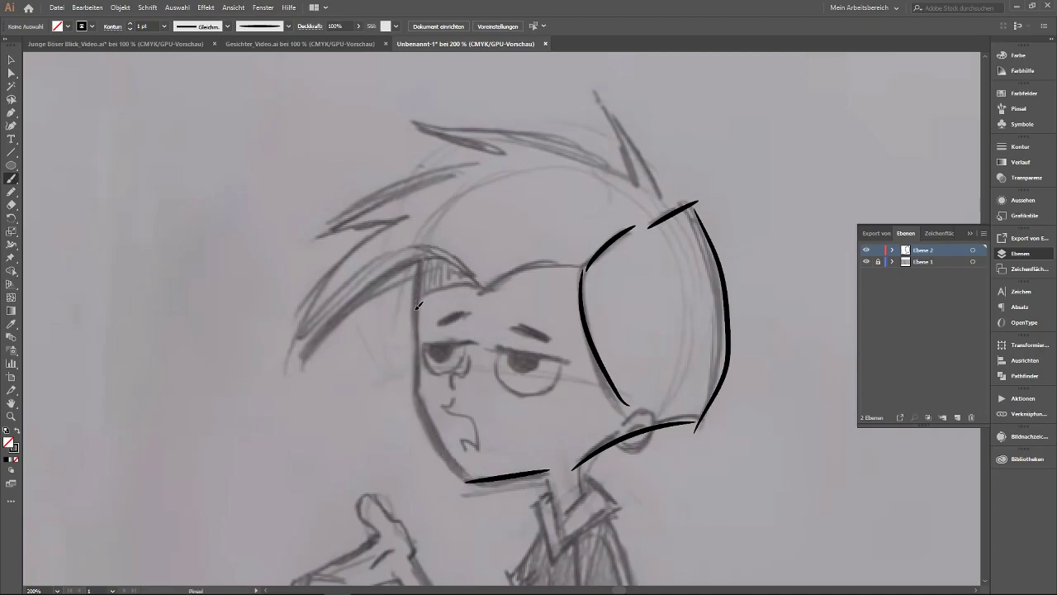
drag(417, 364, 422, 409)
drag(475, 485, 469, 481)
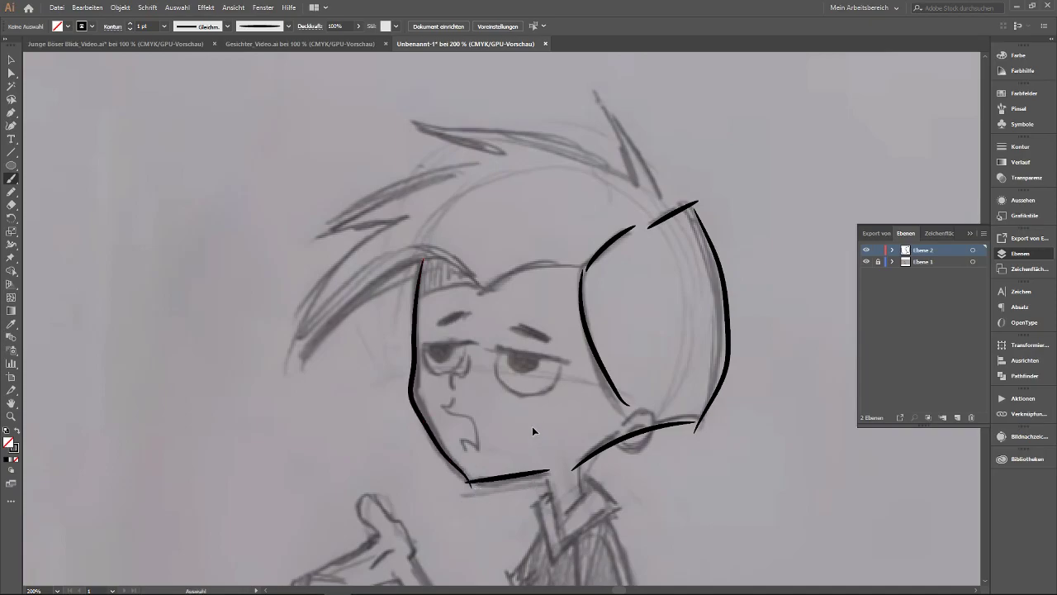
key(ctrl+z)
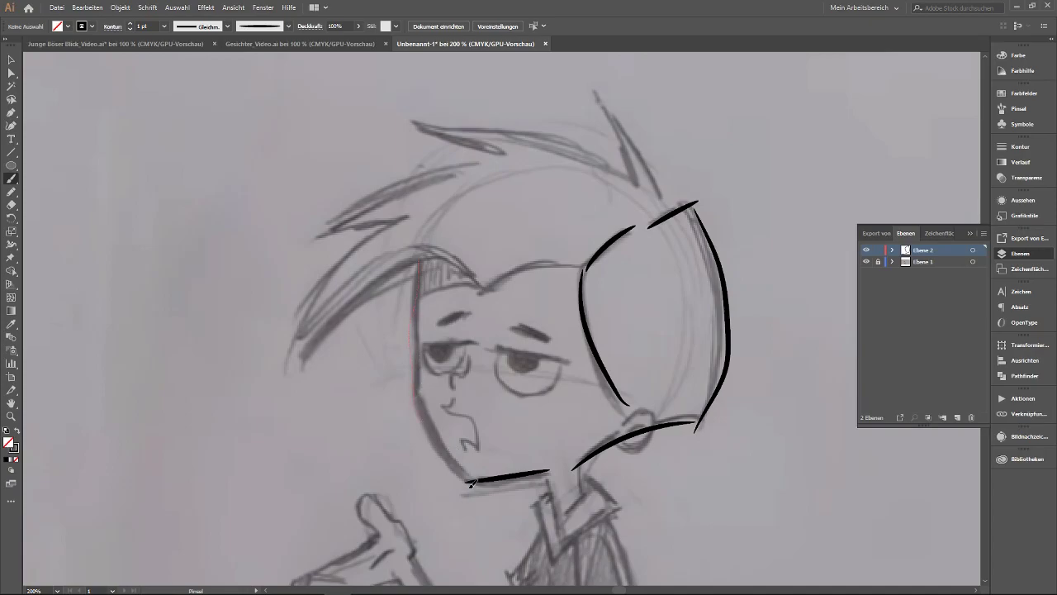
drag(471, 483, 468, 485)
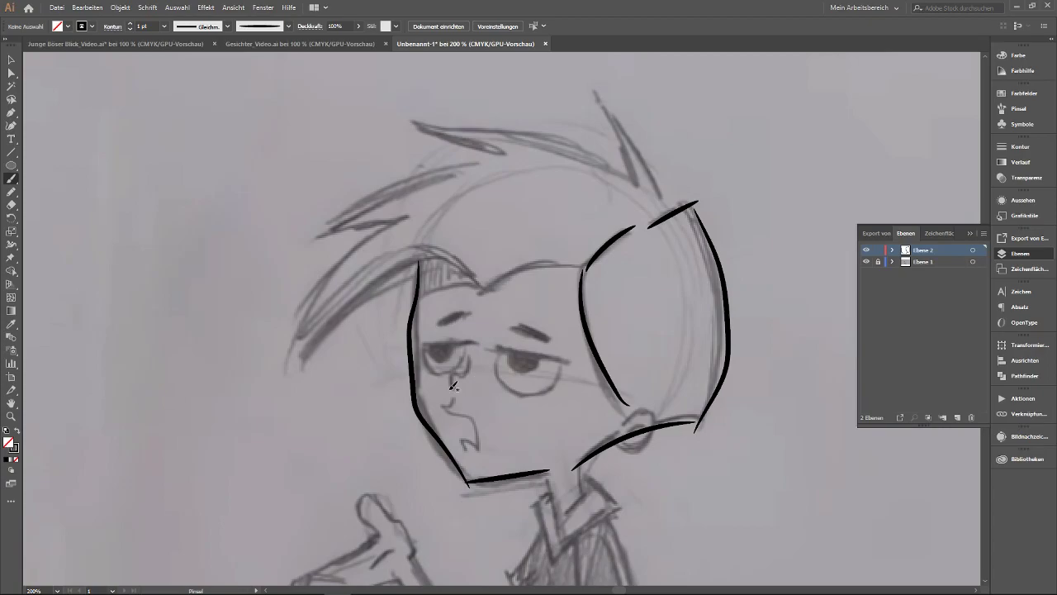
click(865, 262)
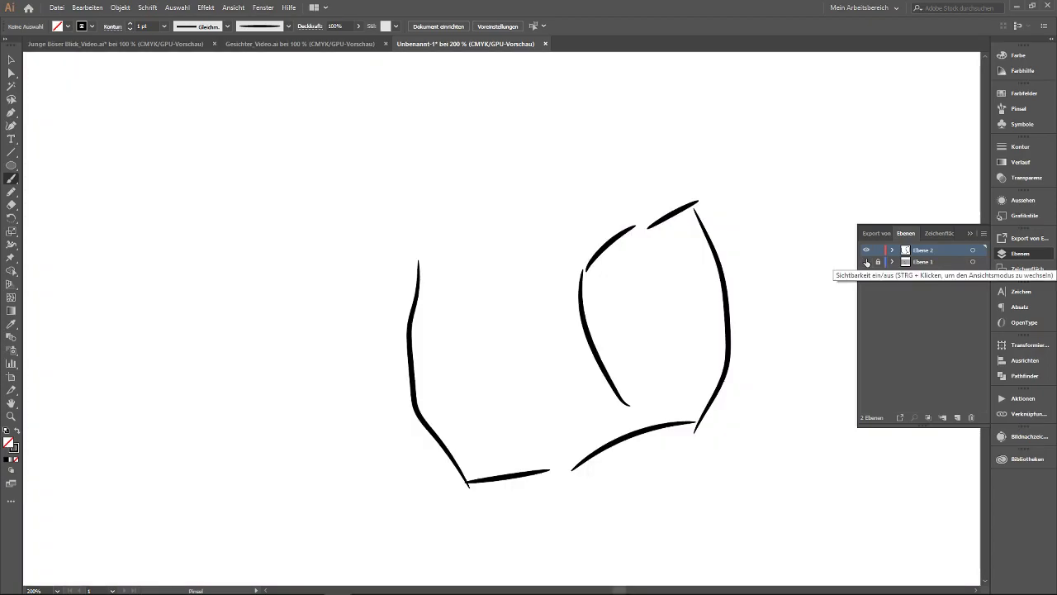
click(866, 262)
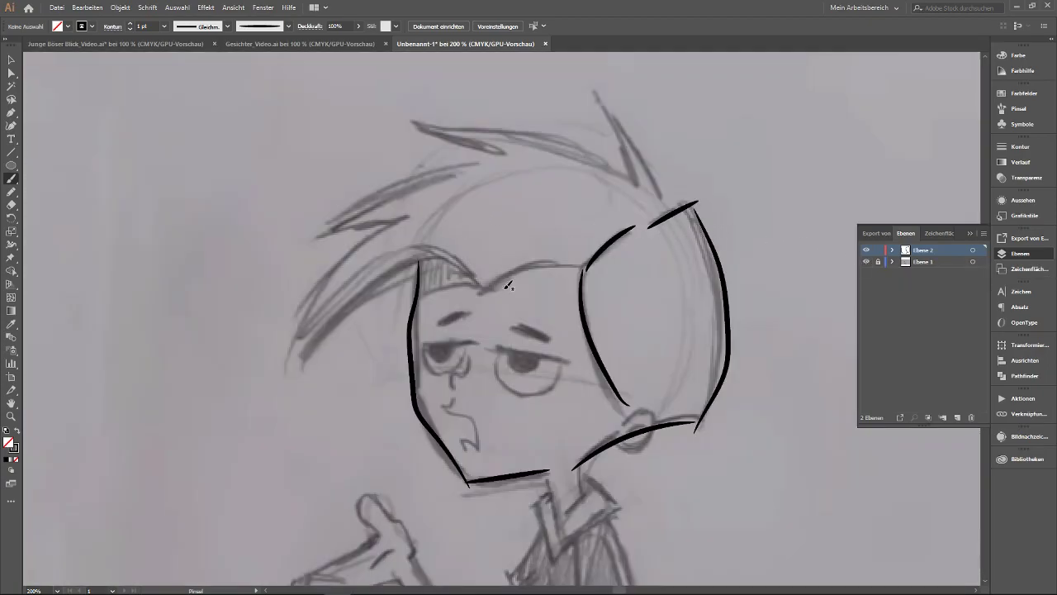
Ink the forehead curve, the strand sweeping over it, and the long left hair strands.
drag(604, 258, 478, 297)
drag(282, 409, 479, 295)
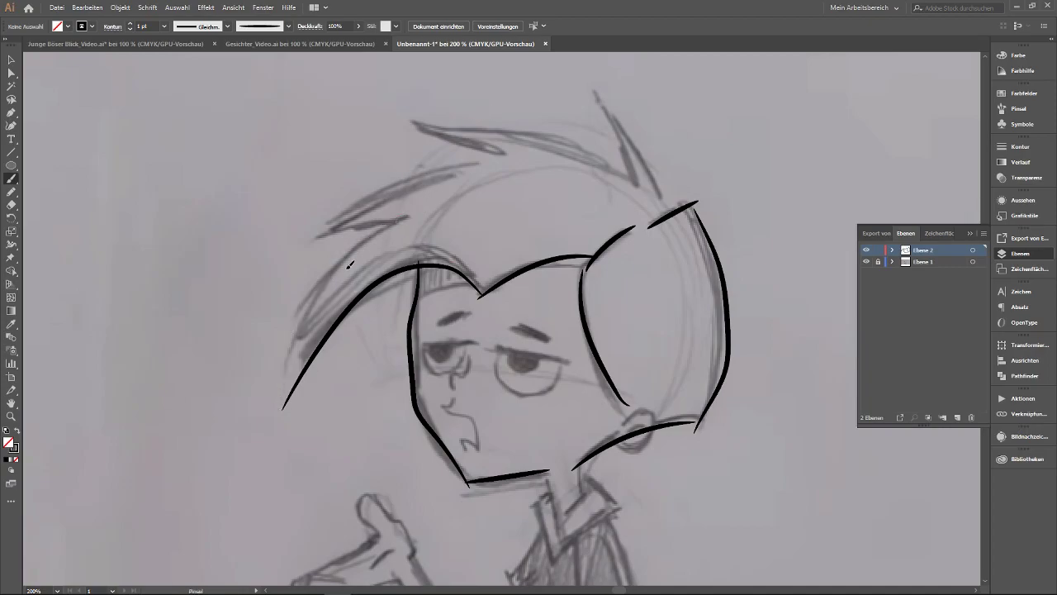
drag(301, 379, 403, 215)
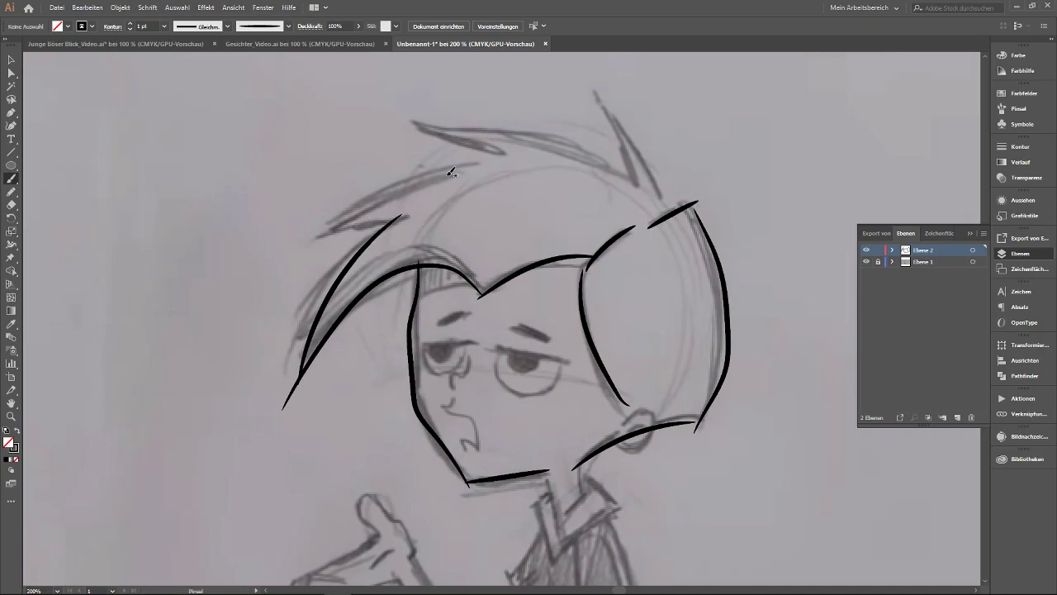
drag(305, 256, 448, 176)
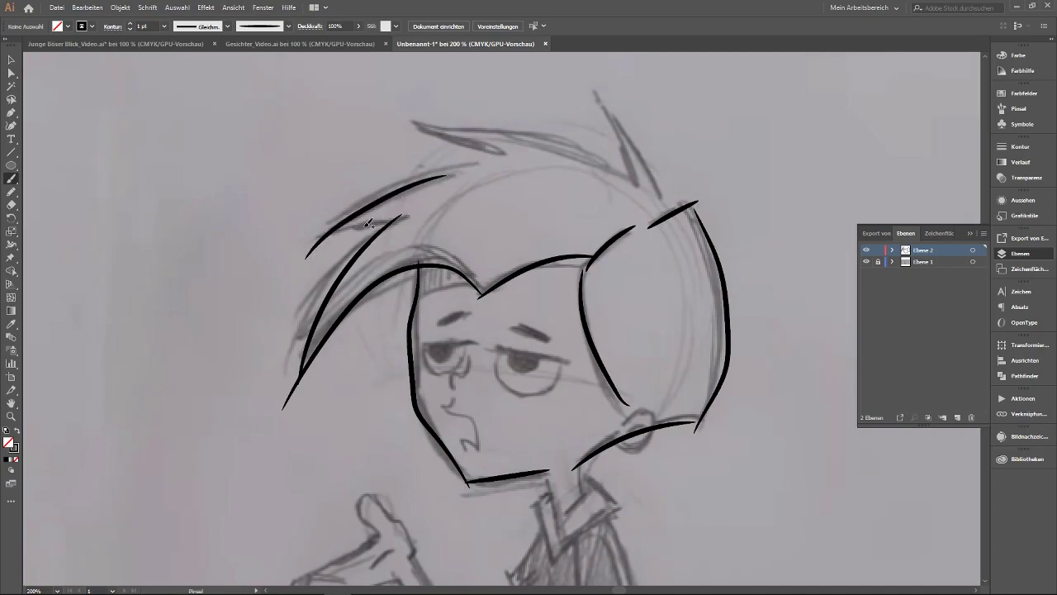
Redraw the upper-left hair spike and ink the curved outline of the top hair.
drag(401, 215, 282, 273)
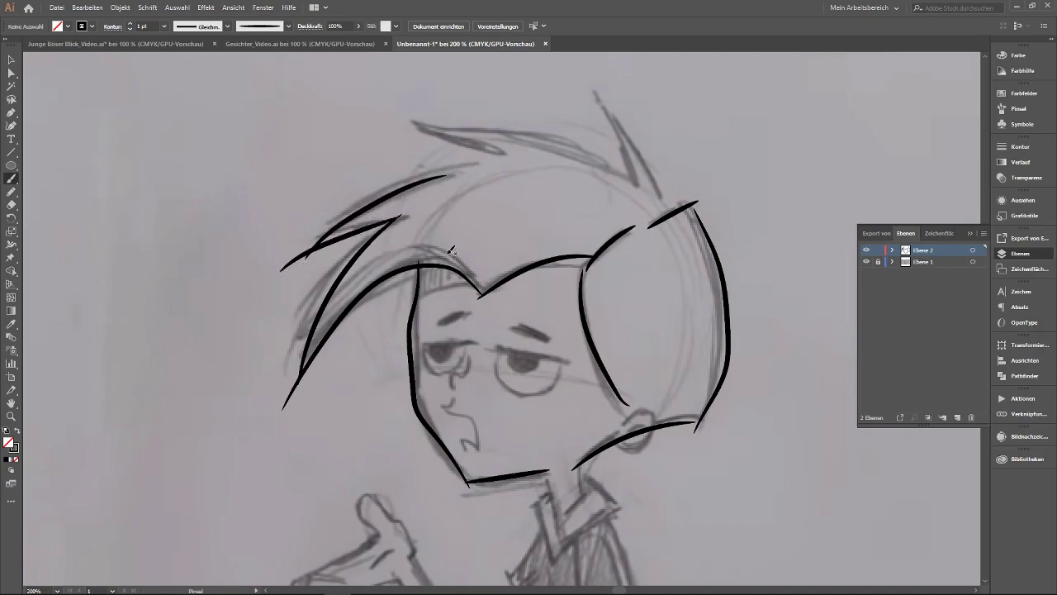
key(ctrl+z)
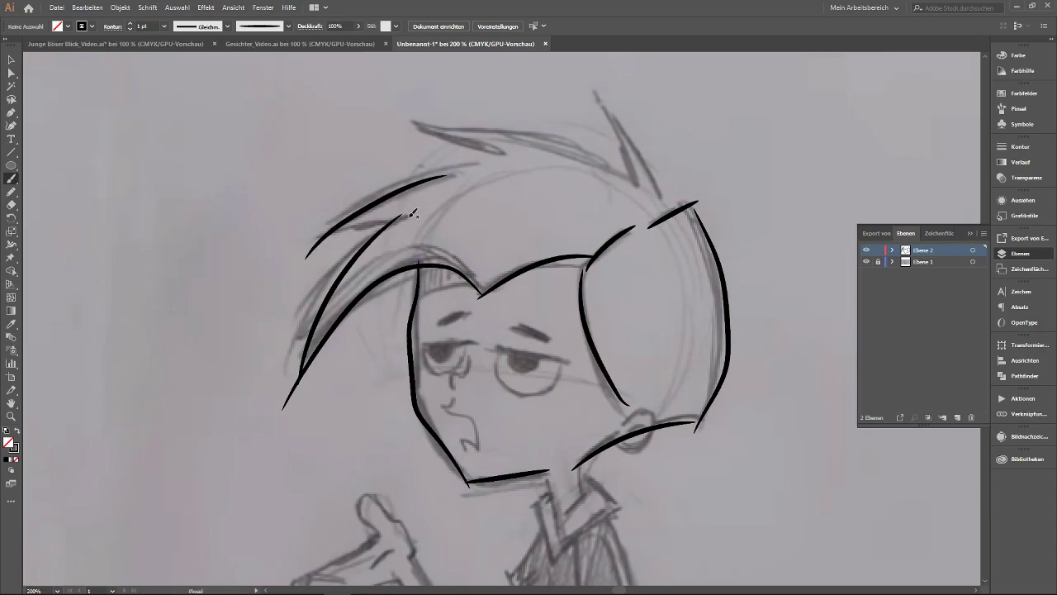
drag(403, 214, 380, 225)
drag(283, 262, 274, 266)
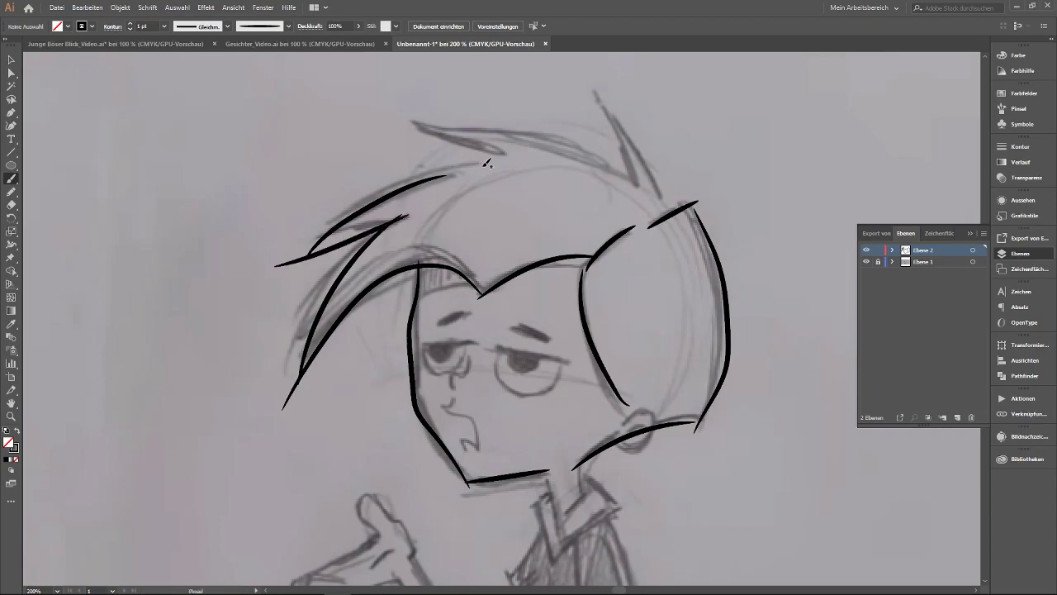
drag(411, 118, 545, 174)
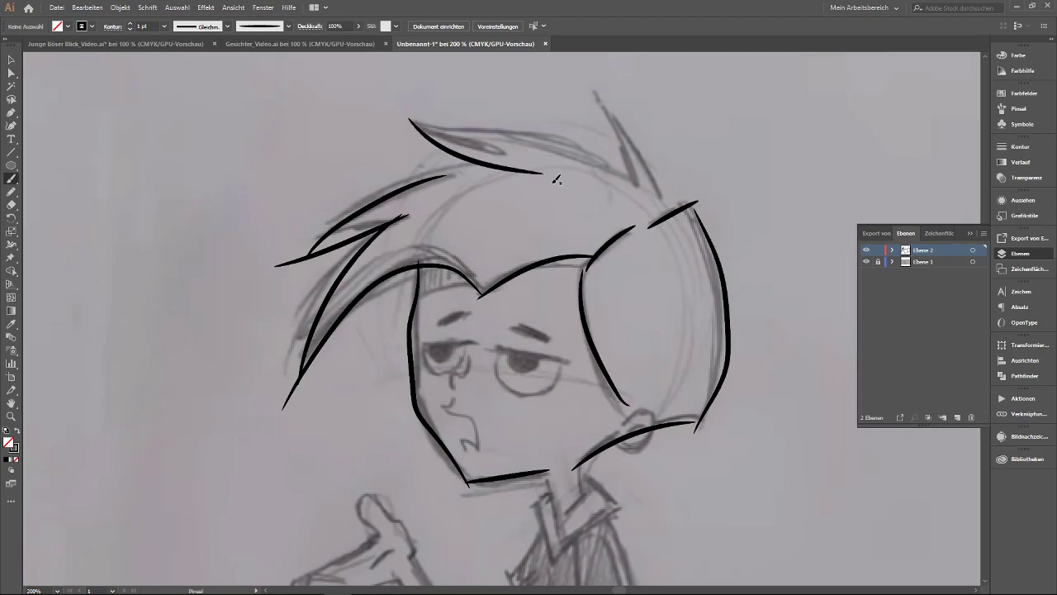
mouse_move(410, 118)
mouse_down()
mouse_move(641, 191)
mouse_move(586, 88)
mouse_move(664, 199)
mouse_up()
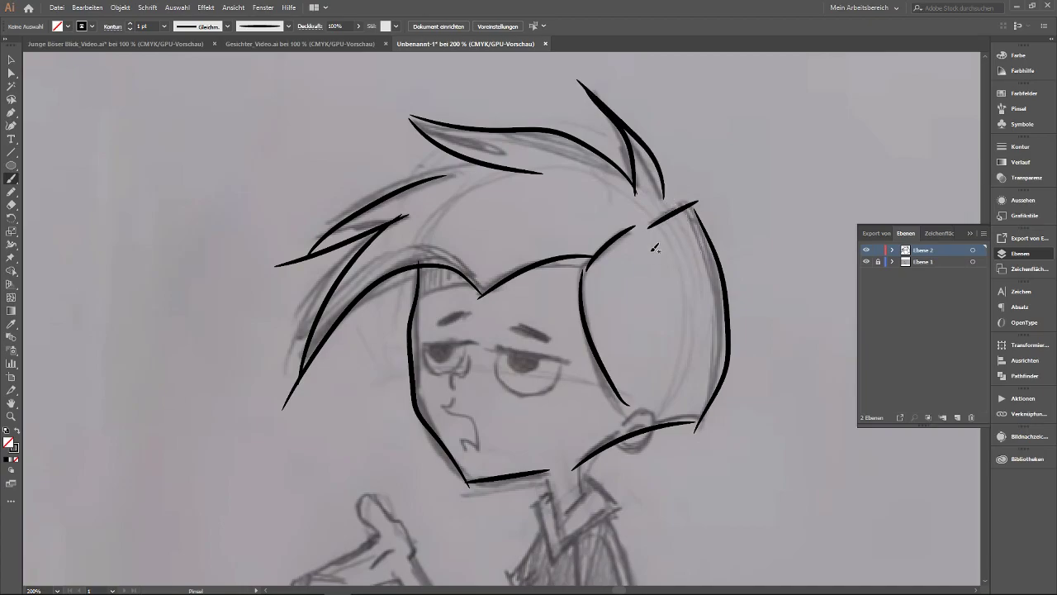
scroll(553, 215, down, 2)
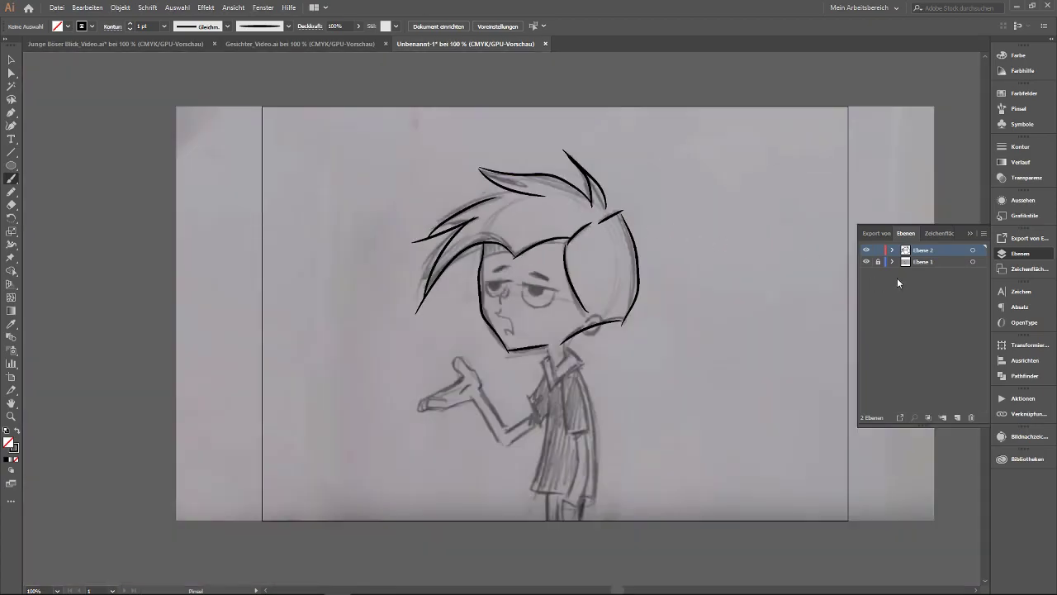
click(866, 262)
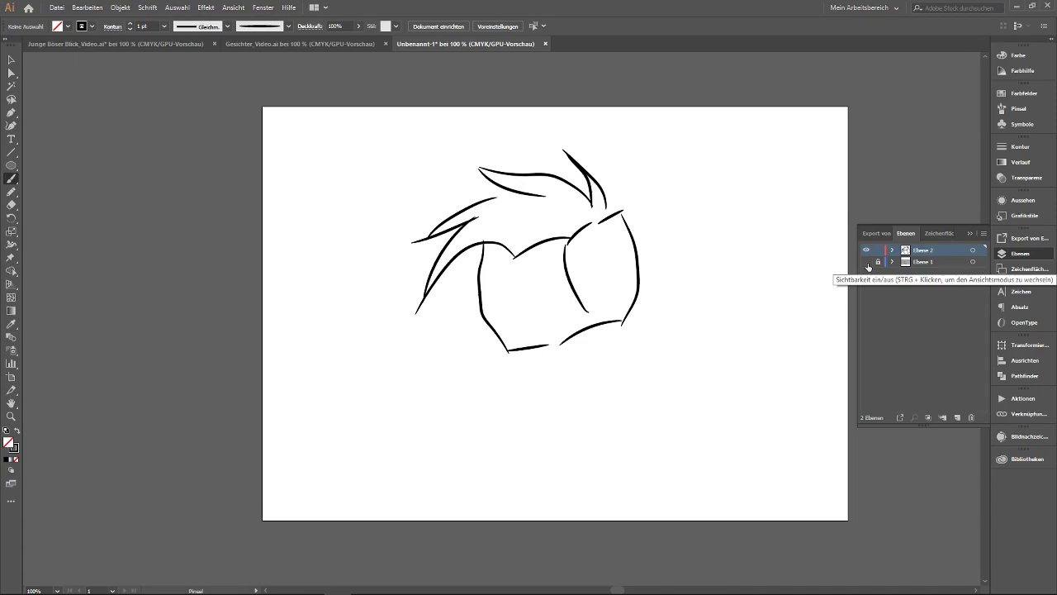
click(866, 262)
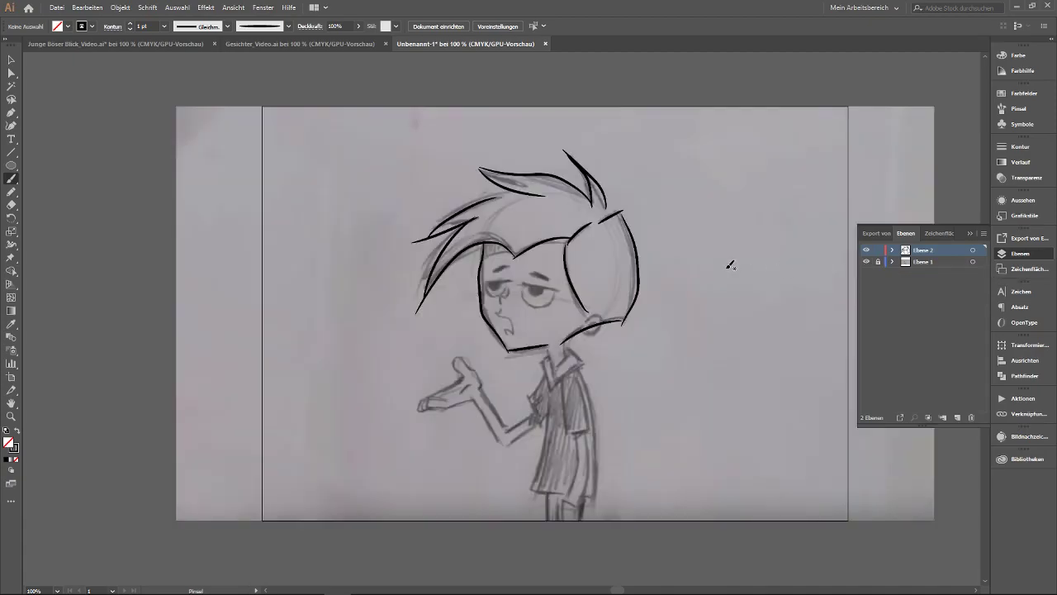
scroll(543, 300, up, 2)
scroll(578, 304, up, 2)
scroll(578, 304, down, 2)
scroll(532, 308, down, 1)
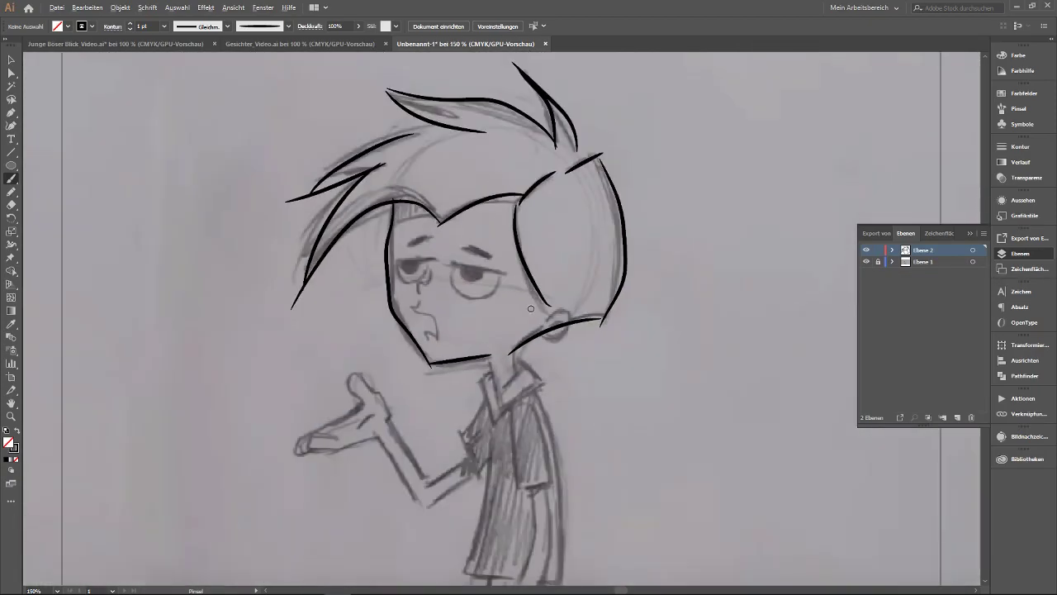